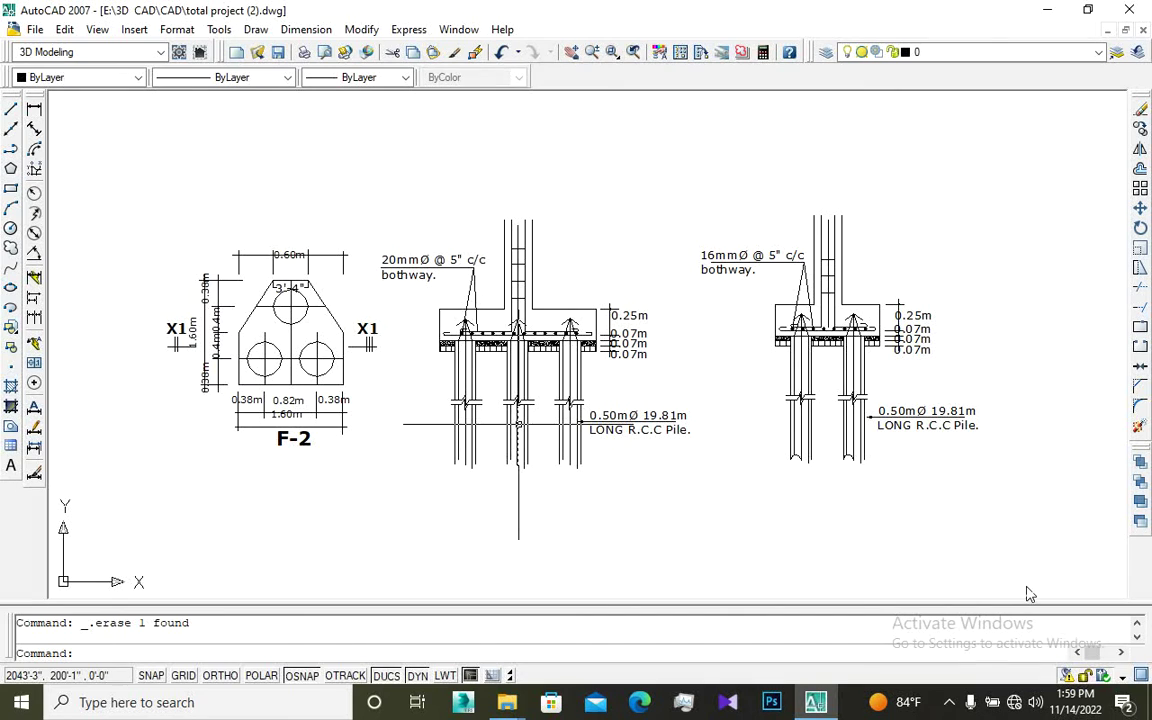
Step: Zoom in and out to bring the F-2 pile cap plan and 20mm rebar section close
{"action": "scroll", "coordinate": [214, 362], "scroll_direction": "up", "scroll_amount": 2}
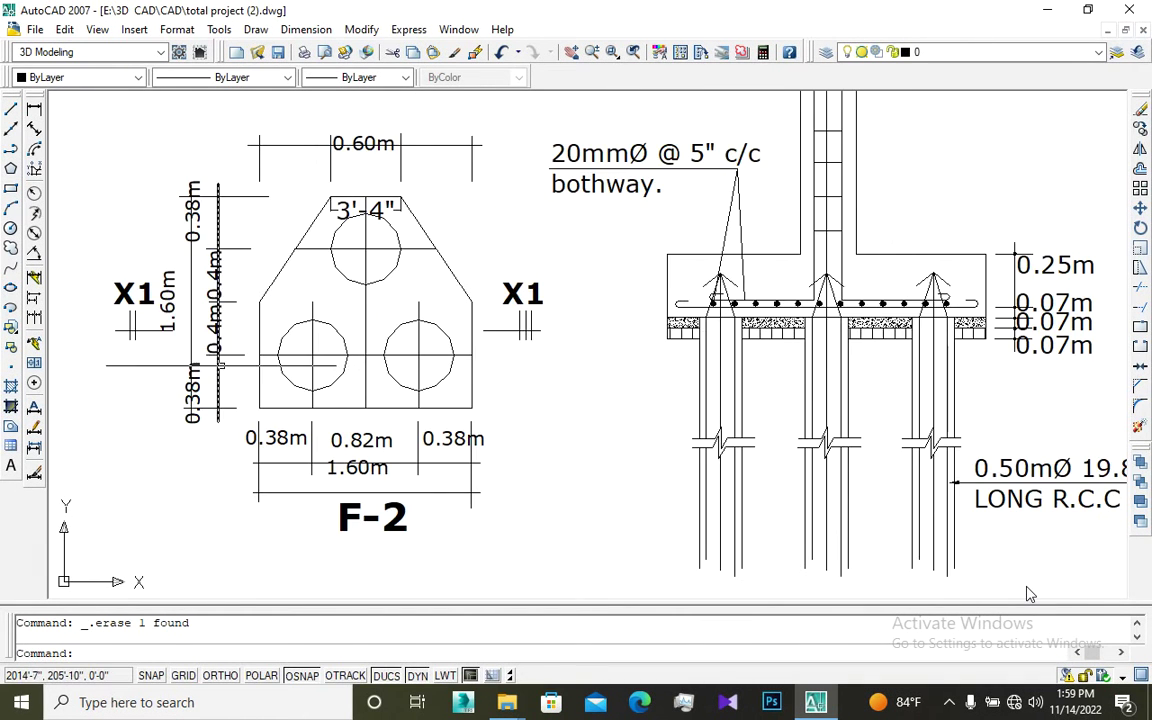
{"action": "scroll", "coordinate": [1030, 594], "scroll_direction": "down", "scroll_amount": 1}
{"action": "scroll", "coordinate": [1030, 594], "scroll_direction": "down", "scroll_amount": 1}
{"action": "scroll", "coordinate": [1030, 594], "scroll_direction": "up", "scroll_amount": 1}
{"action": "scroll", "coordinate": [1030, 594], "scroll_direction": "down", "scroll_amount": 1}
{"action": "scroll", "coordinate": [1030, 594], "scroll_direction": "up", "scroll_amount": 1}
{"action": "scroll", "coordinate": [1030, 594], "scroll_direction": "up", "scroll_amount": 1}
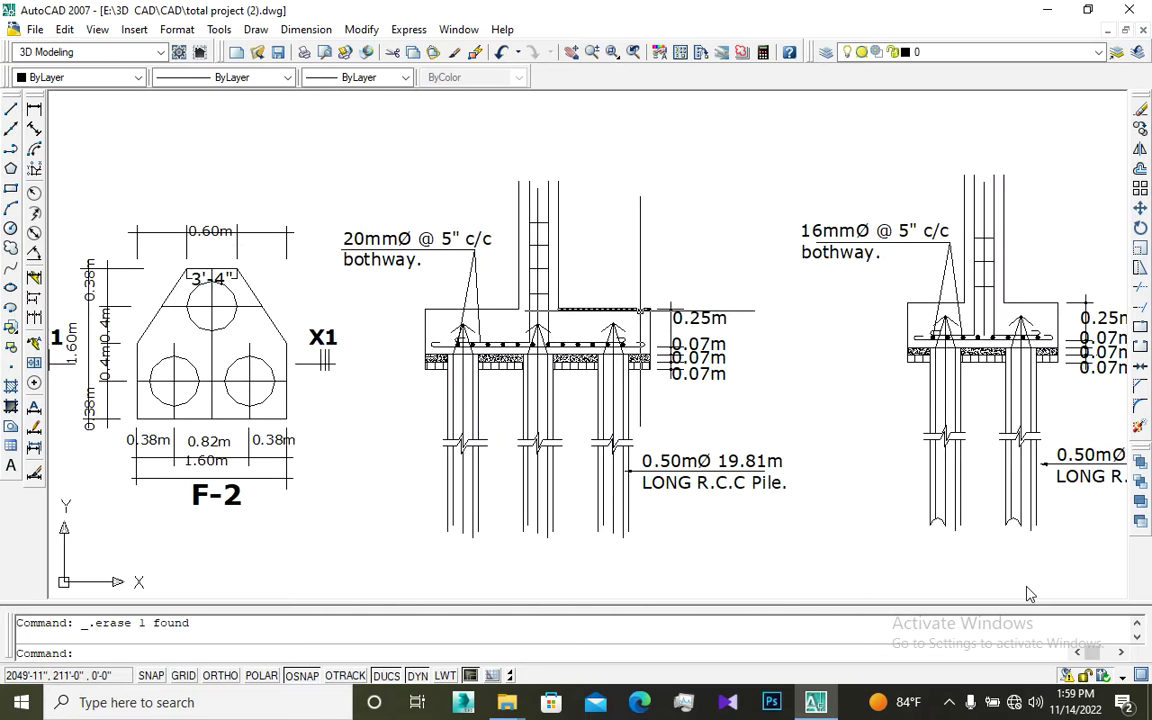
{"action": "scroll", "coordinate": [1030, 594], "scroll_direction": "down", "scroll_amount": 1}
{"action": "scroll", "coordinate": [1030, 594], "scroll_direction": "up", "scroll_amount": 1}
{"action": "scroll", "coordinate": [1030, 594], "scroll_direction": "down", "scroll_amount": 1}
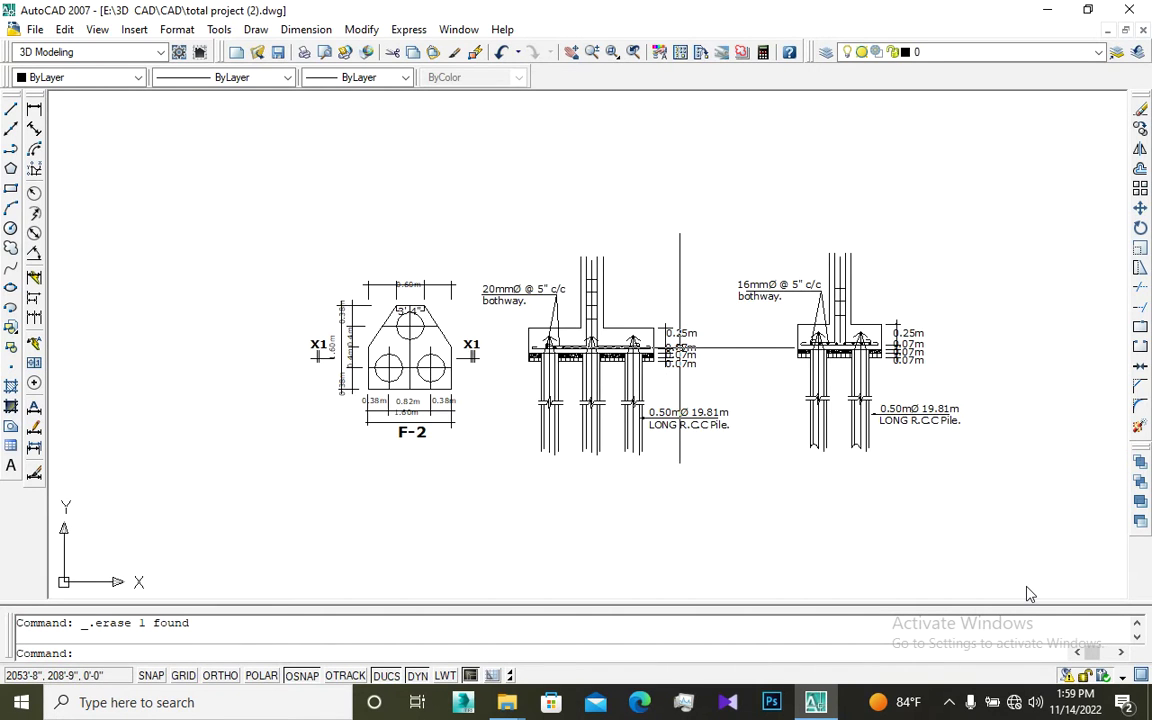
{"action": "scroll", "coordinate": [1030, 594], "scroll_direction": "up", "scroll_amount": 1}
{"action": "scroll", "coordinate": [1030, 594], "scroll_direction": "down", "scroll_amount": 1}
{"action": "scroll", "coordinate": [702, 356], "scroll_direction": "up", "scroll_amount": 1}
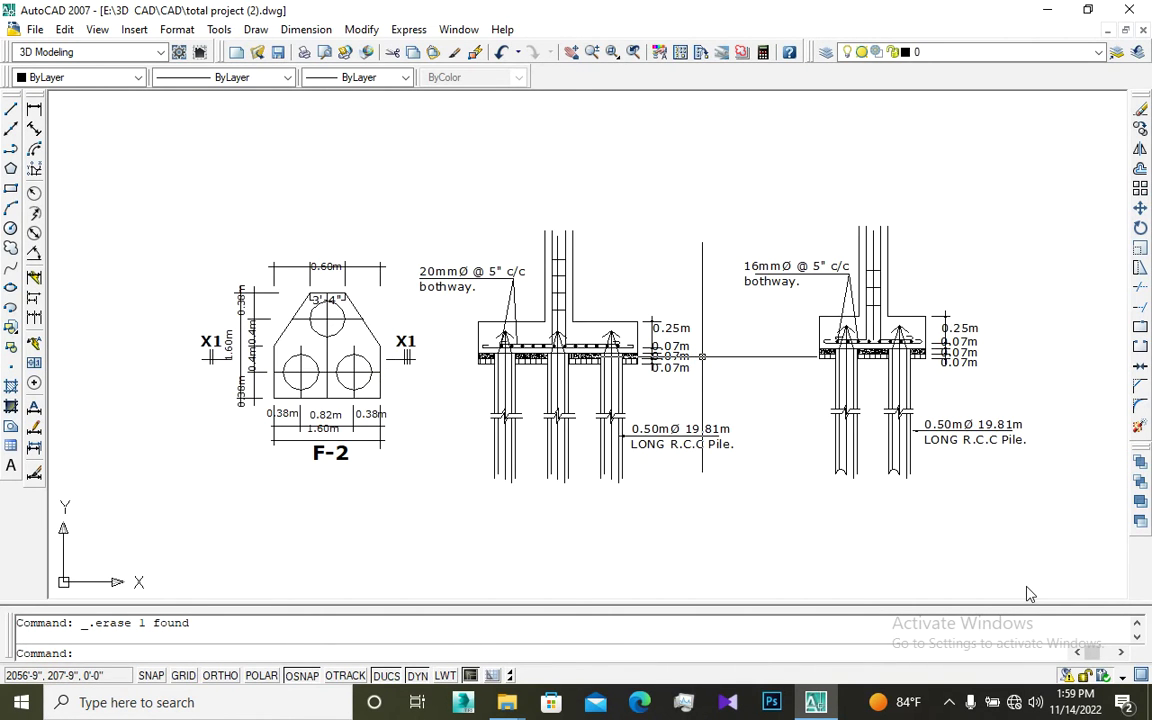
{"action": "scroll", "coordinate": [702, 356], "scroll_direction": "up", "scroll_amount": 1}
{"action": "scroll", "coordinate": [702, 356], "scroll_direction": "down", "scroll_amount": 1}
{"action": "scroll", "coordinate": [702, 356], "scroll_direction": "up", "scroll_amount": 1}
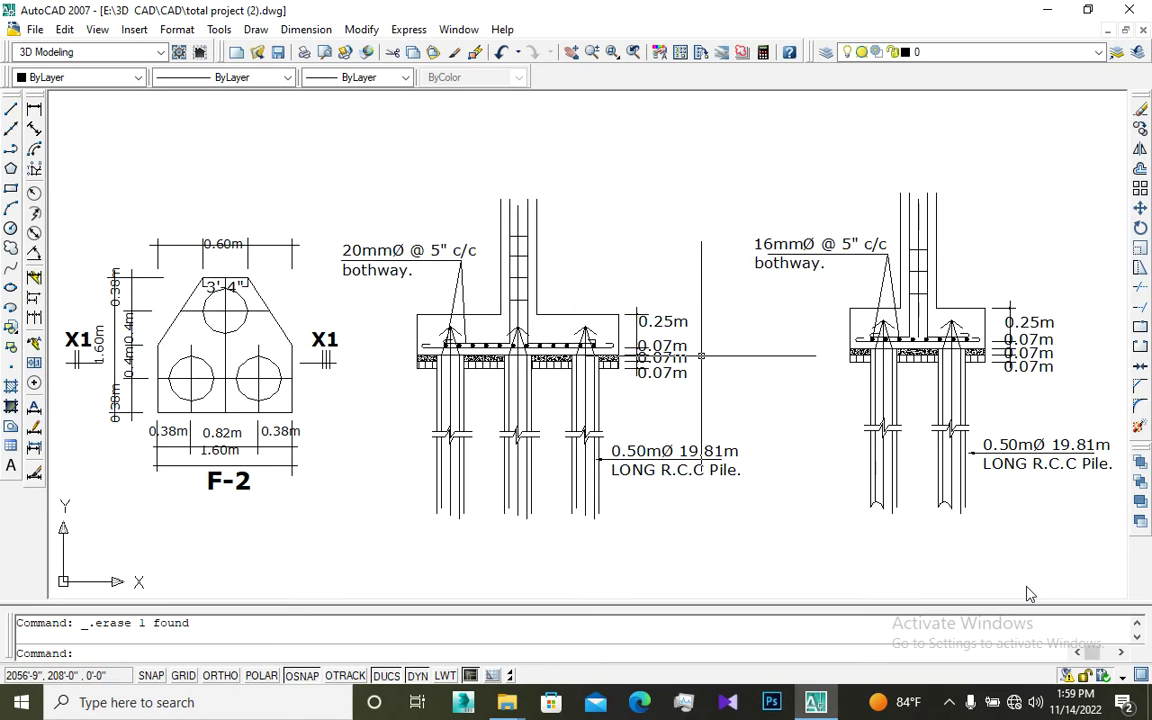
{"action": "scroll", "coordinate": [702, 356], "scroll_direction": "down", "scroll_amount": 2}
{"action": "scroll", "coordinate": [702, 356], "scroll_direction": "up", "scroll_amount": 1}
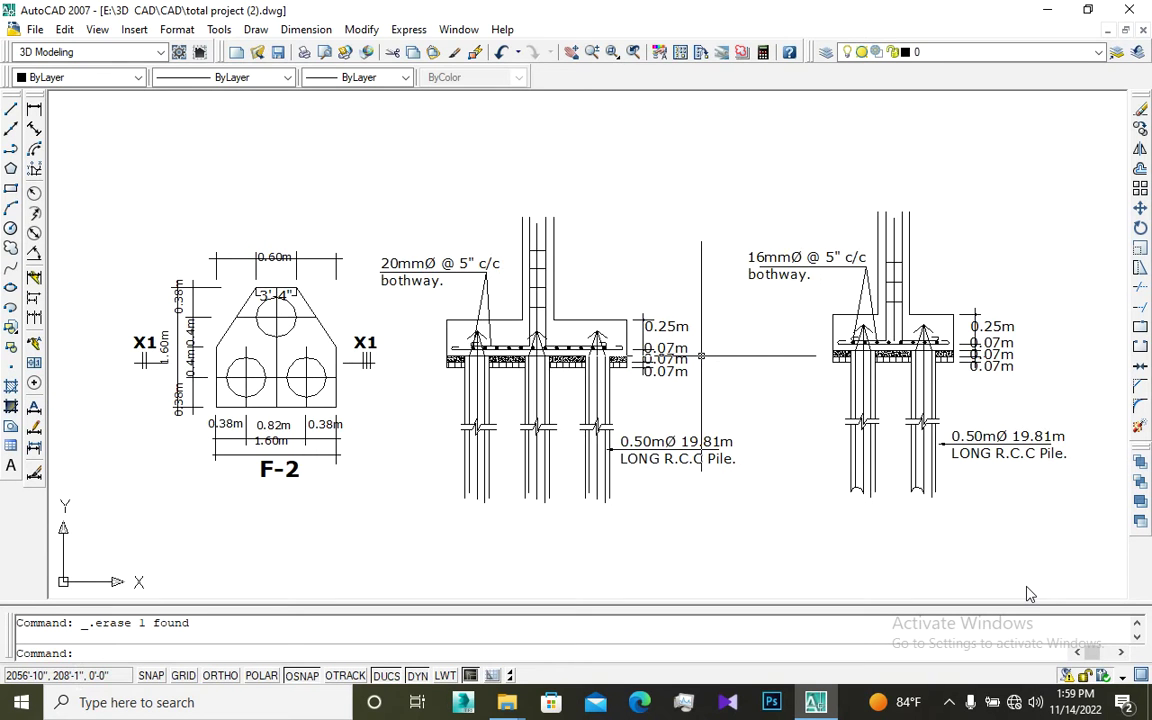
{"action": "scroll", "coordinate": [703, 352], "scroll_direction": "up", "scroll_amount": 1}
{"action": "scroll", "coordinate": [703, 352], "scroll_direction": "down", "scroll_amount": 1}
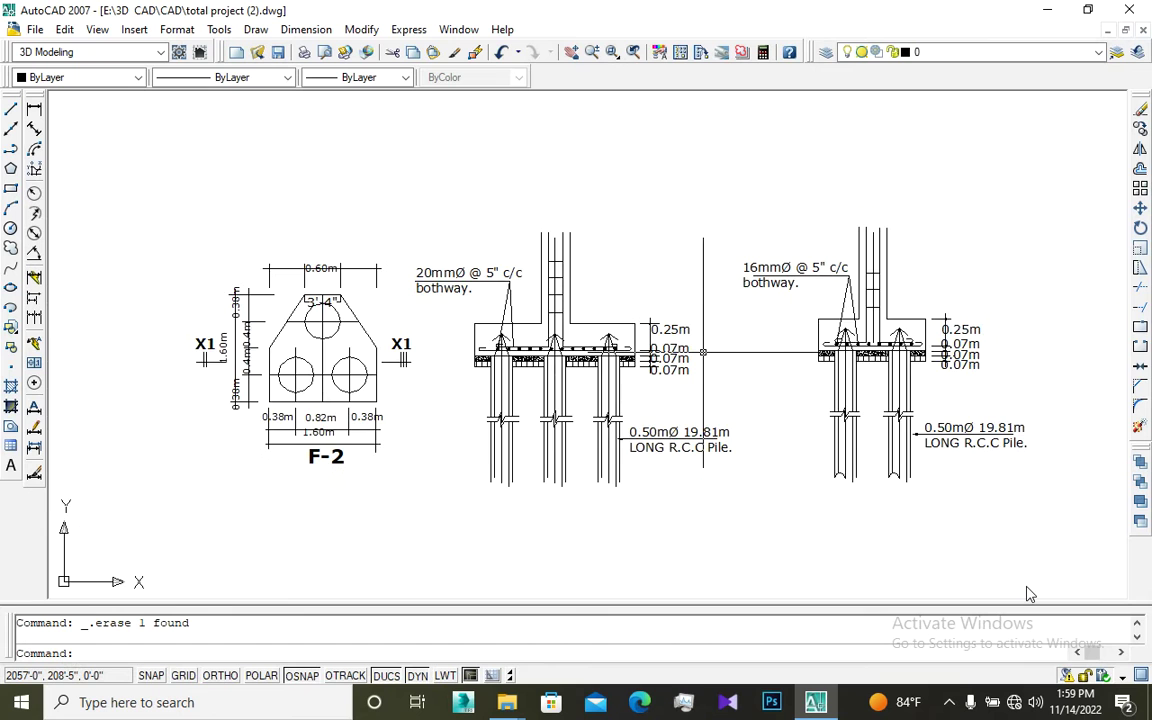
{"action": "scroll", "coordinate": [703, 352], "scroll_direction": "up", "scroll_amount": 1}
{"action": "scroll", "coordinate": [703, 352], "scroll_direction": "down", "scroll_amount": 4}
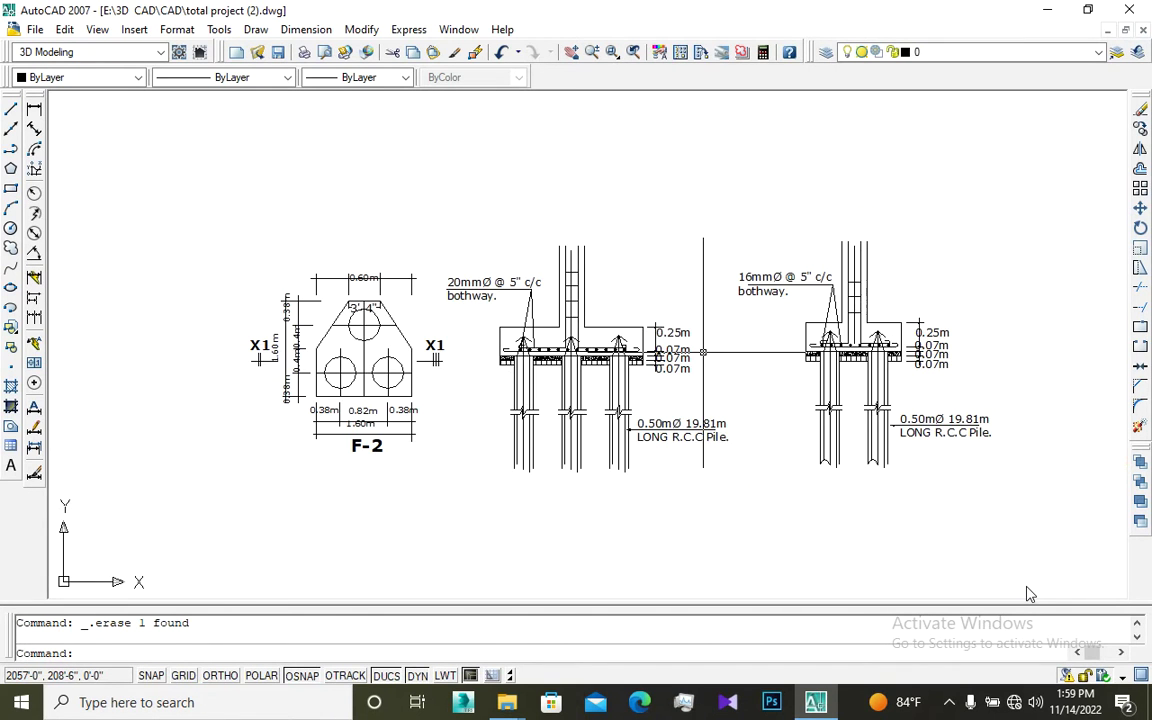
{"action": "scroll", "coordinate": [703, 352], "scroll_direction": "up", "scroll_amount": 3}
{"action": "scroll", "coordinate": [705, 345], "scroll_direction": "down", "scroll_amount": 2}
{"action": "scroll", "coordinate": [640, 325], "scroll_direction": "up", "scroll_amount": 2}
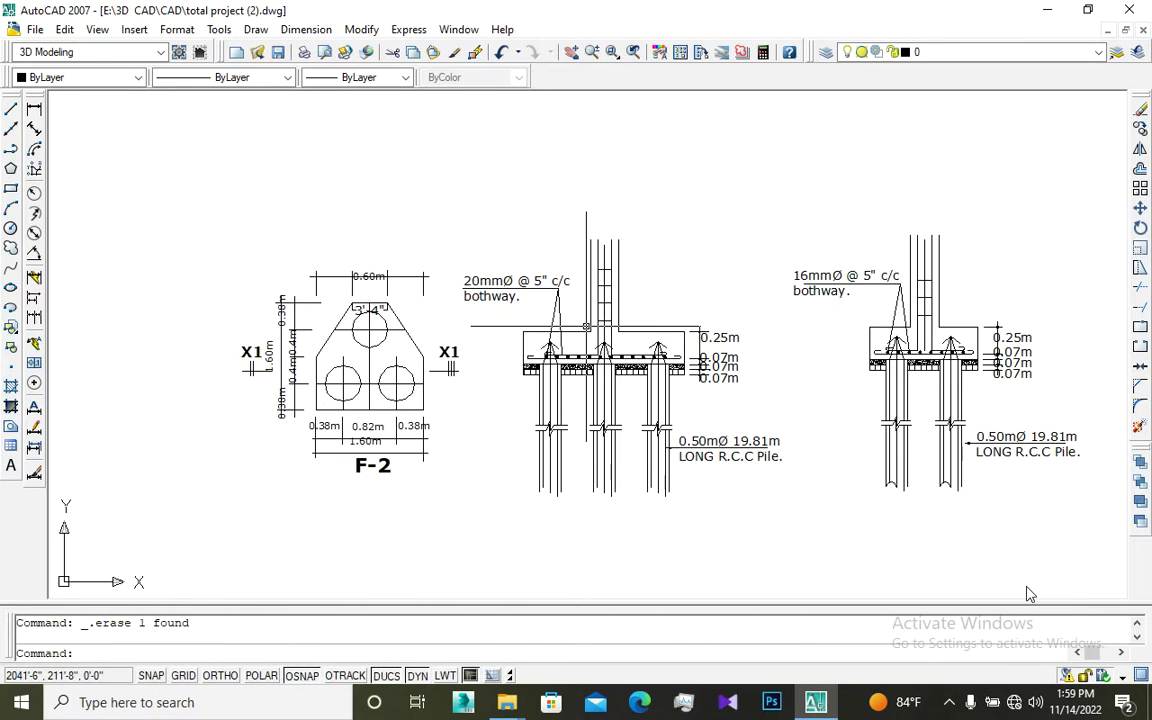
{"action": "scroll", "coordinate": [520, 305], "scroll_direction": "up", "scroll_amount": 2}
{"action": "scroll", "coordinate": [470, 298], "scroll_direction": "up", "scroll_amount": 1}
{"action": "scroll", "coordinate": [468, 297], "scroll_direction": "down", "scroll_amount": 4}
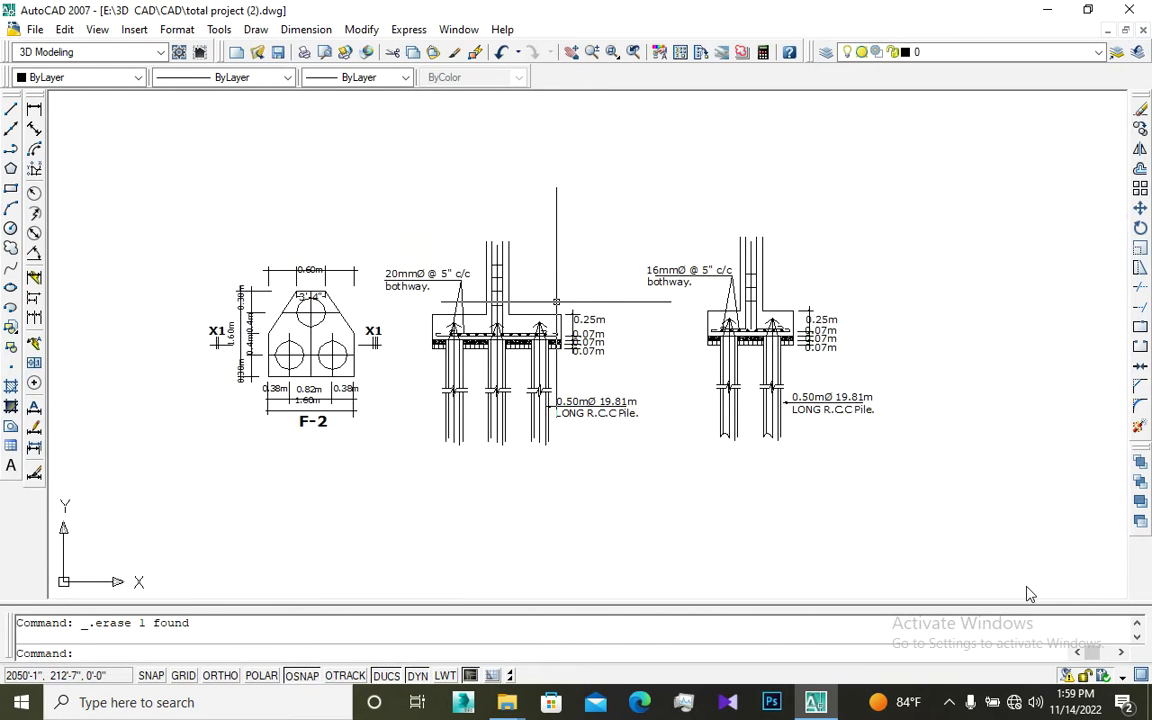
{"action": "scroll", "coordinate": [340, 300], "scroll_direction": "up", "scroll_amount": 3}
{"action": "scroll", "coordinate": [516, 312], "scroll_direction": "down", "scroll_amount": 2}
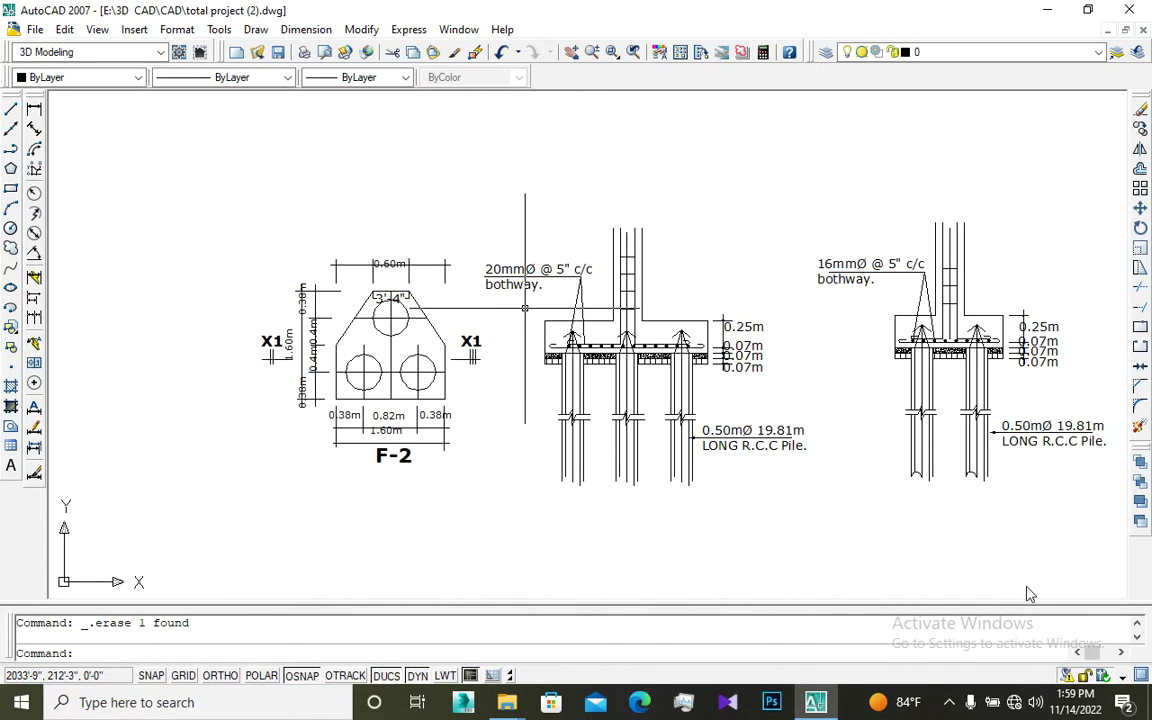
{"action": "scroll", "coordinate": [340, 356], "scroll_direction": "up", "scroll_amount": 3}
{"action": "scroll", "coordinate": [400, 340], "scroll_direction": "down", "scroll_amount": 2}
{"action": "scroll", "coordinate": [400, 340], "scroll_direction": "down", "scroll_amount": 2}
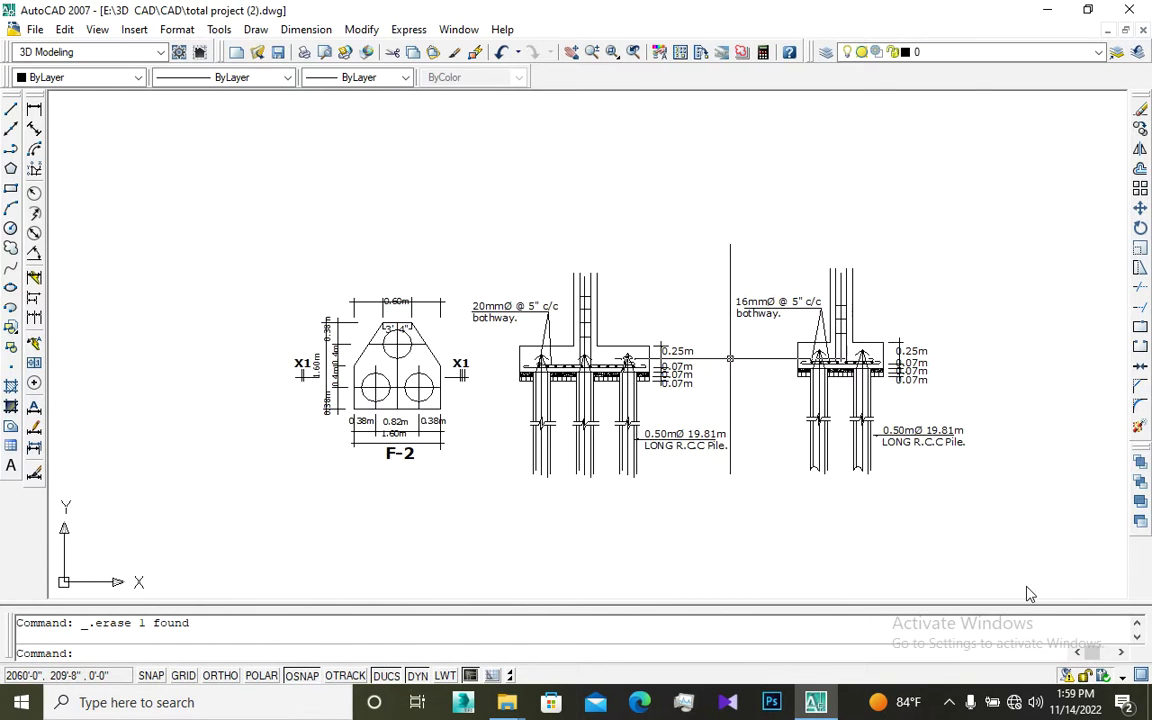
{"action": "scroll", "coordinate": [1030, 594], "scroll_direction": "up", "scroll_amount": 3}
{"action": "scroll", "coordinate": [1030, 594], "scroll_direction": "down", "scroll_amount": 1}
{"action": "scroll", "coordinate": [1030, 594], "scroll_direction": "down", "scroll_amount": 1}
{"action": "scroll", "coordinate": [647, 576], "scroll_direction": "up", "scroll_amount": 2}
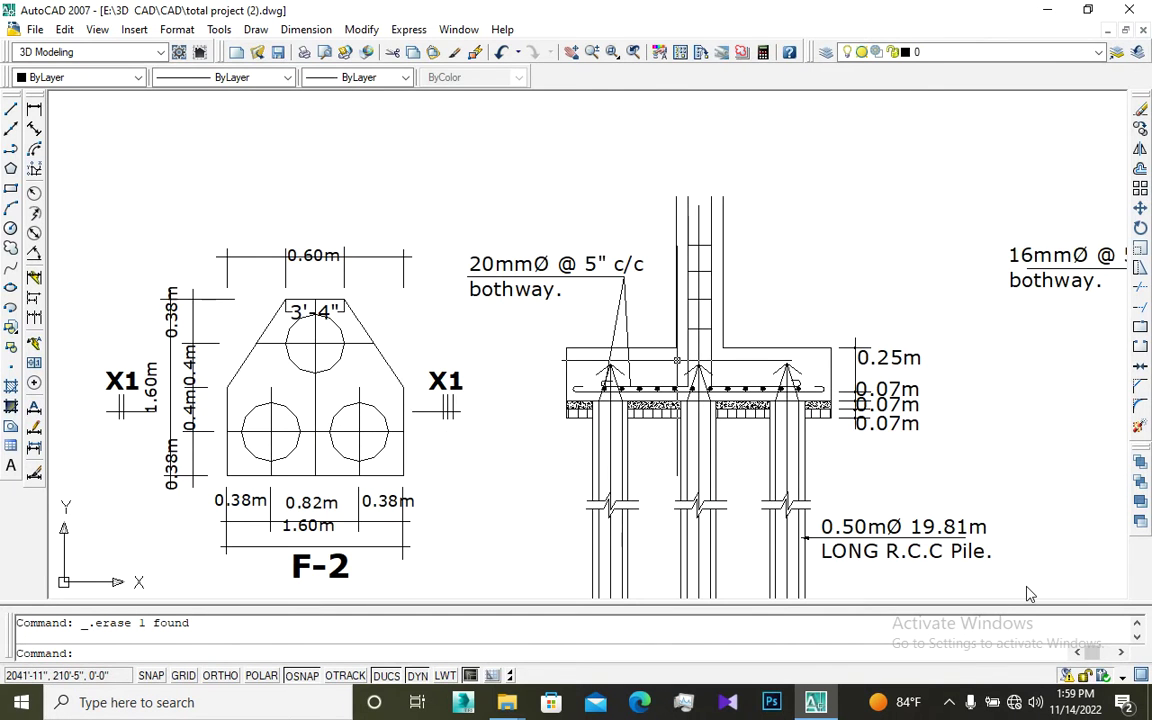
Step: Adjust the zoom until the F-2 plan and 20mm pile section fill the drawing area
{"action": "scroll", "coordinate": [524, 391], "scroll_direction": "up", "scroll_amount": 2}
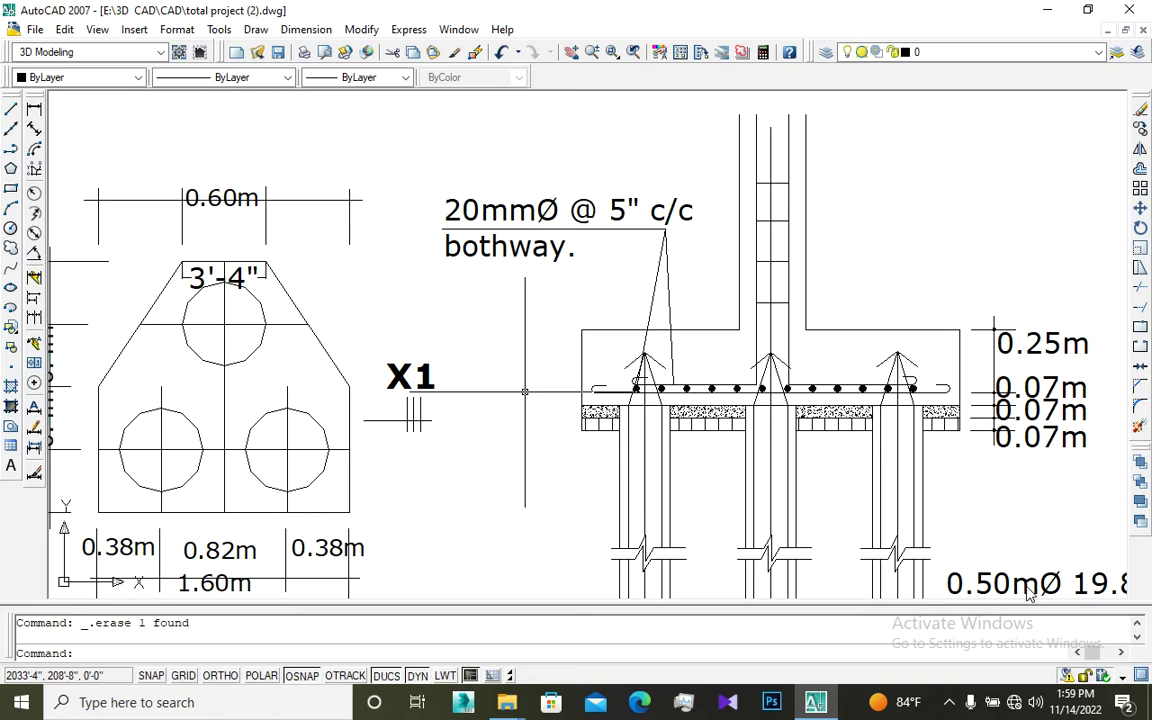
{"action": "scroll", "coordinate": [561, 382], "scroll_direction": "down", "scroll_amount": 2}
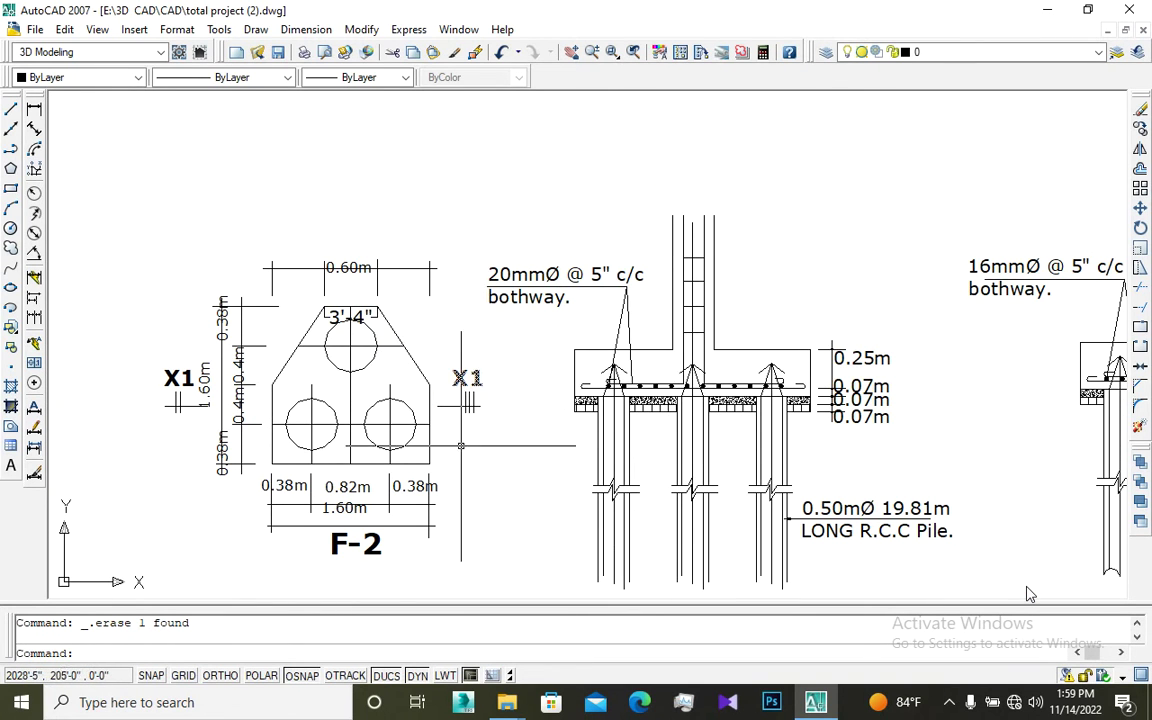
{"action": "scroll", "coordinate": [311, 393], "scroll_direction": "up", "scroll_amount": 2}
{"action": "scroll", "coordinate": [311, 393], "scroll_direction": "up", "scroll_amount": 2}
{"action": "scroll", "coordinate": [311, 393], "scroll_direction": "down", "scroll_amount": 8}
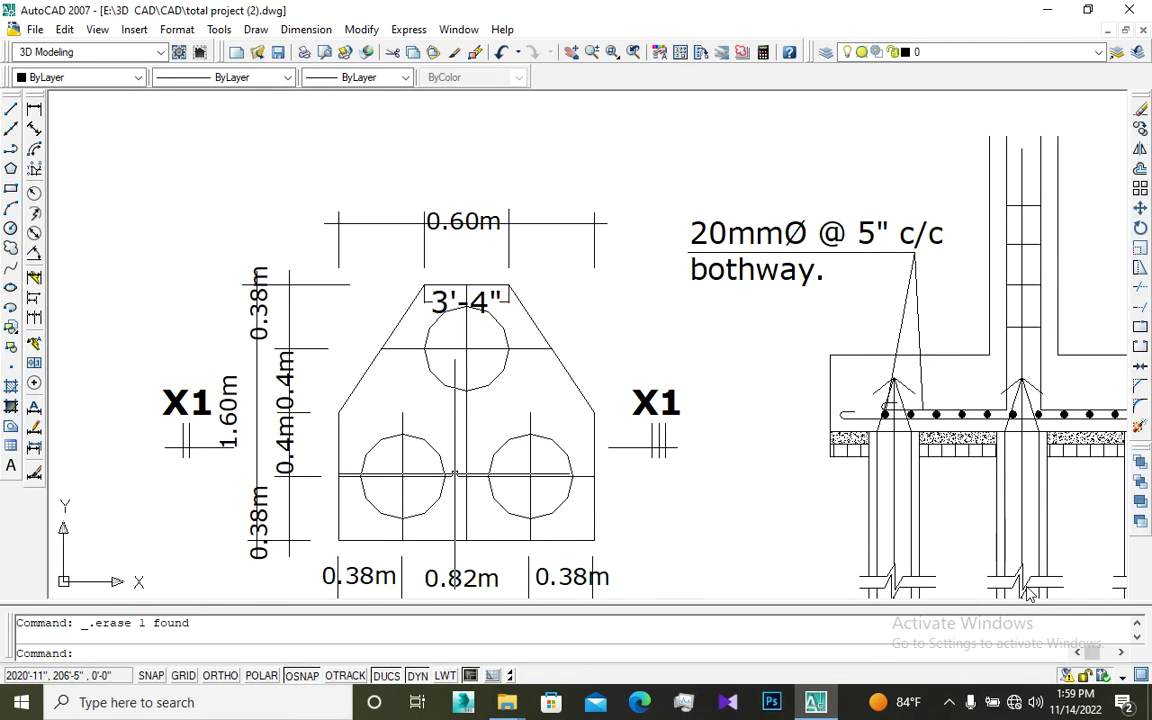
{"action": "scroll", "coordinate": [455, 475], "scroll_direction": "up", "scroll_amount": 3}
{"action": "scroll", "coordinate": [463, 442], "scroll_direction": "down", "scroll_amount": 2}
{"action": "scroll", "coordinate": [405, 404], "scroll_direction": "down", "scroll_amount": 2}
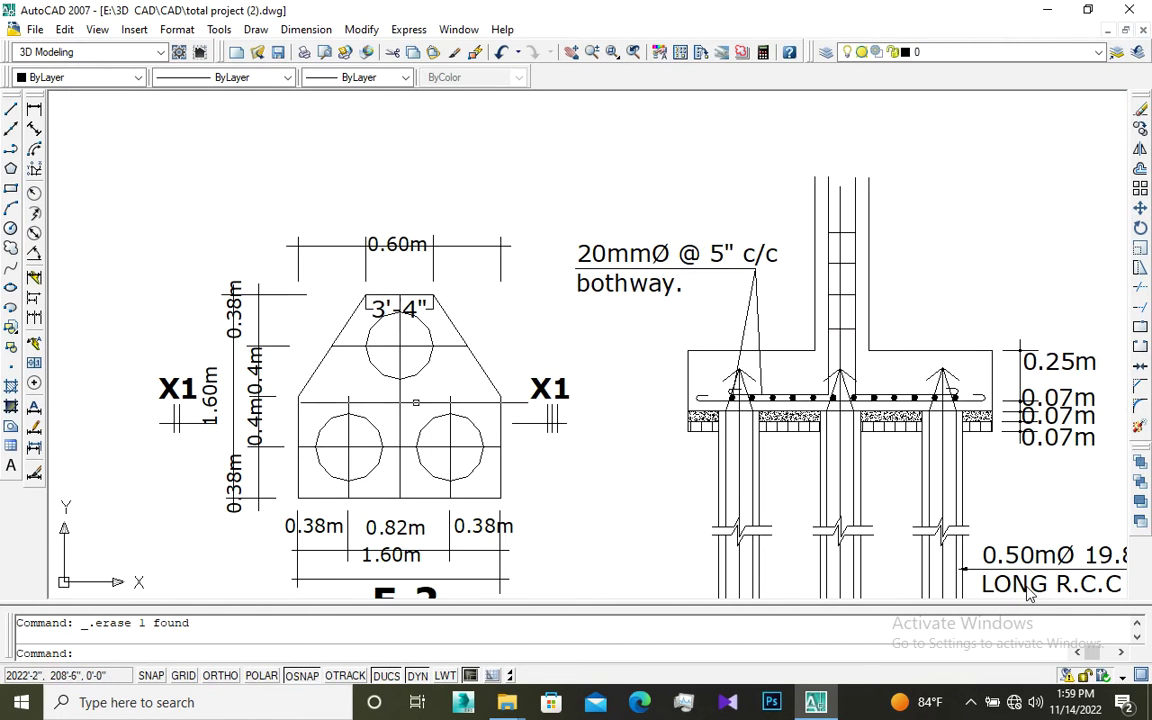
{"action": "scroll", "coordinate": [393, 397], "scroll_direction": "up", "scroll_amount": 3}
{"action": "scroll", "coordinate": [1030, 593], "scroll_direction": "down", "scroll_amount": 3}
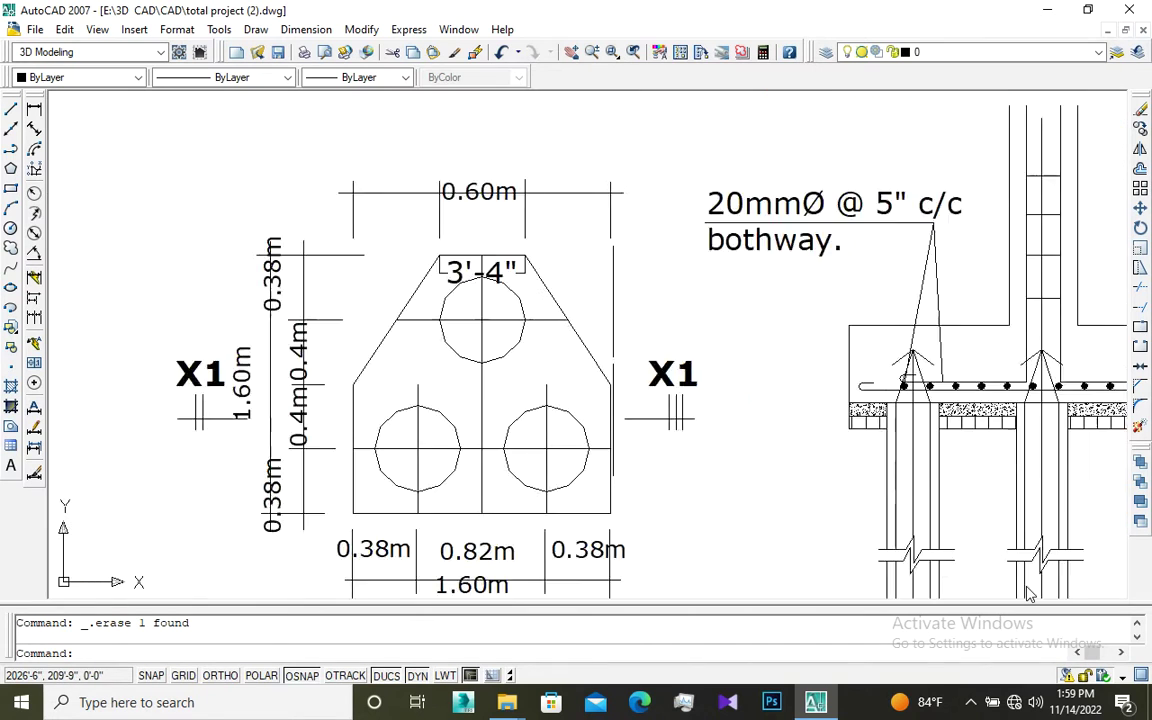
{"action": "scroll", "coordinate": [1030, 593], "scroll_direction": "up", "scroll_amount": 2}
{"action": "scroll", "coordinate": [1030, 593], "scroll_direction": "up", "scroll_amount": 2}
{"action": "scroll", "coordinate": [1030, 593], "scroll_direction": "down", "scroll_amount": 2}
{"action": "scroll", "coordinate": [1030, 593], "scroll_direction": "down", "scroll_amount": 2}
{"action": "scroll", "coordinate": [1030, 593], "scroll_direction": "up", "scroll_amount": 2}
{"action": "scroll", "coordinate": [1030, 593], "scroll_direction": "down", "scroll_amount": 2}
{"action": "scroll", "coordinate": [1030, 593], "scroll_direction": "up", "scroll_amount": 2}
{"action": "scroll", "coordinate": [1030, 593], "scroll_direction": "down", "scroll_amount": 3}
{"action": "scroll", "coordinate": [1030, 593], "scroll_direction": "up", "scroll_amount": 3}
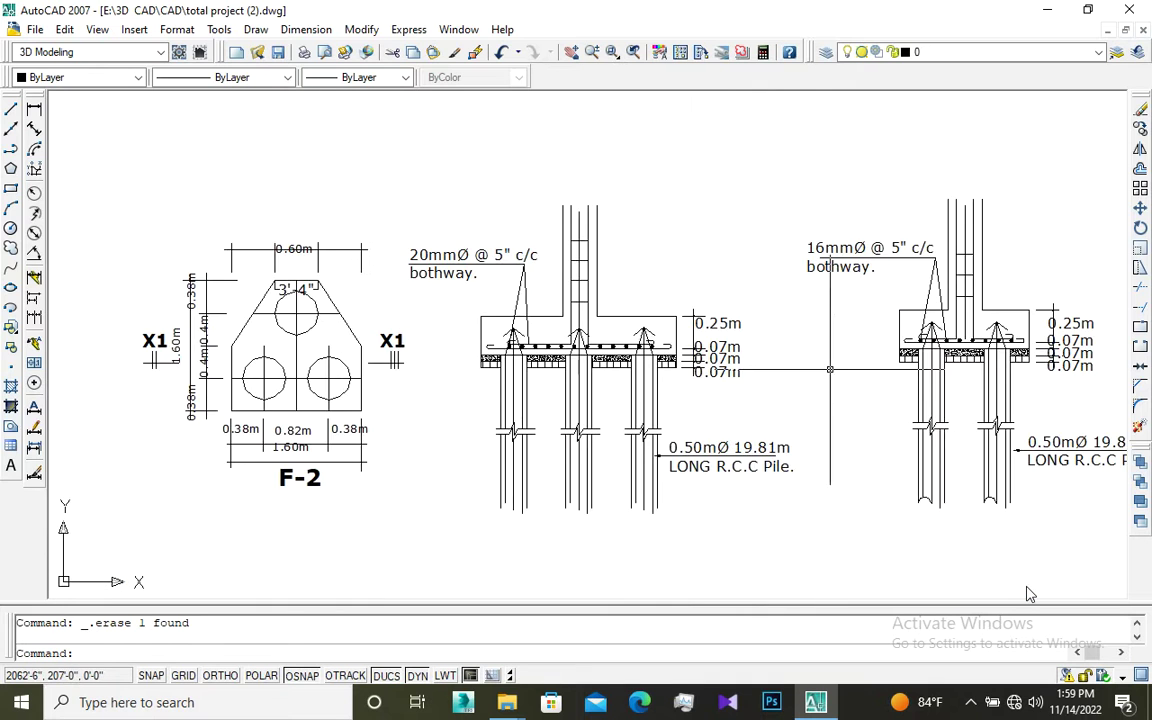
{"action": "scroll", "coordinate": [1030, 593], "scroll_direction": "down", "scroll_amount": 2}
{"action": "scroll", "coordinate": [1030, 593], "scroll_direction": "up", "scroll_amount": 2}
{"action": "scroll", "coordinate": [1030, 593], "scroll_direction": "down", "scroll_amount": 3}
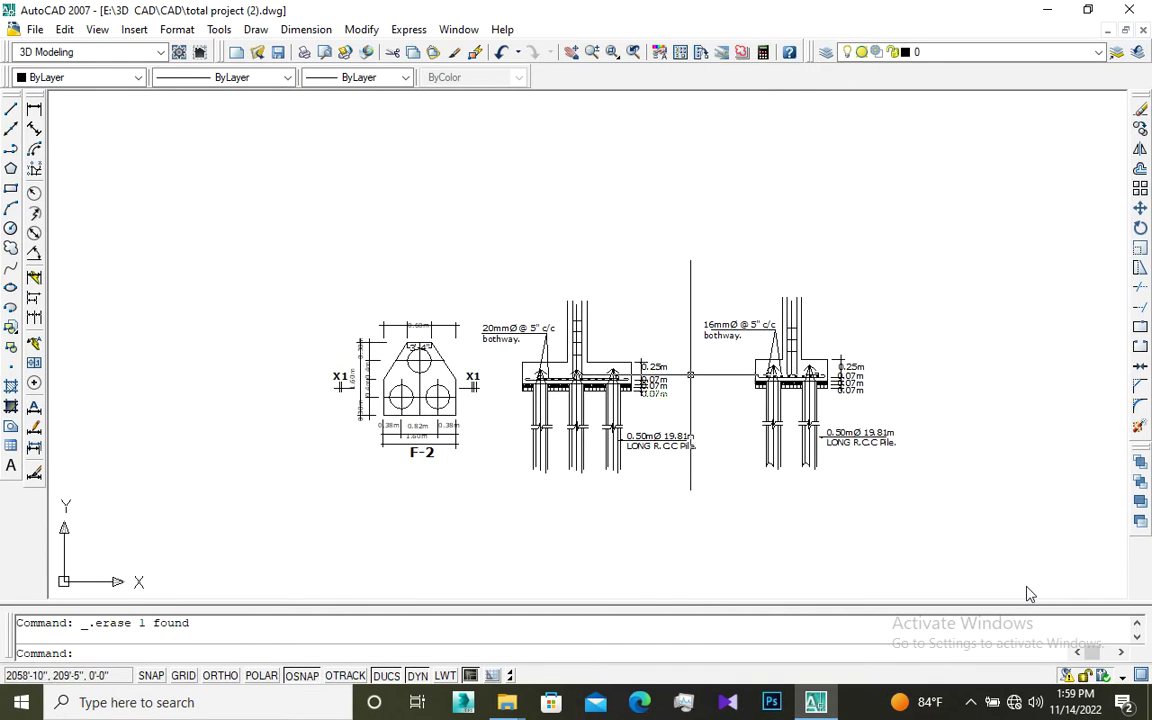
{"action": "scroll", "coordinate": [1030, 593], "scroll_direction": "up", "scroll_amount": 2}
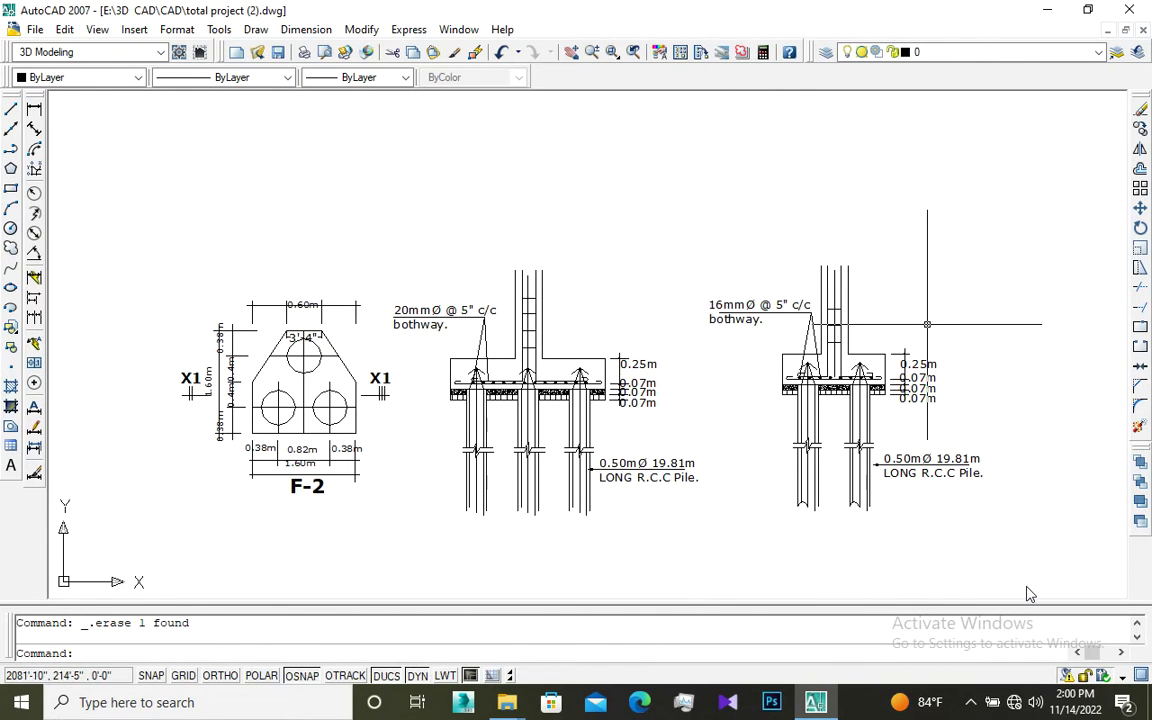
{"action": "scroll", "coordinate": [1030, 593], "scroll_direction": "up", "scroll_amount": 2}
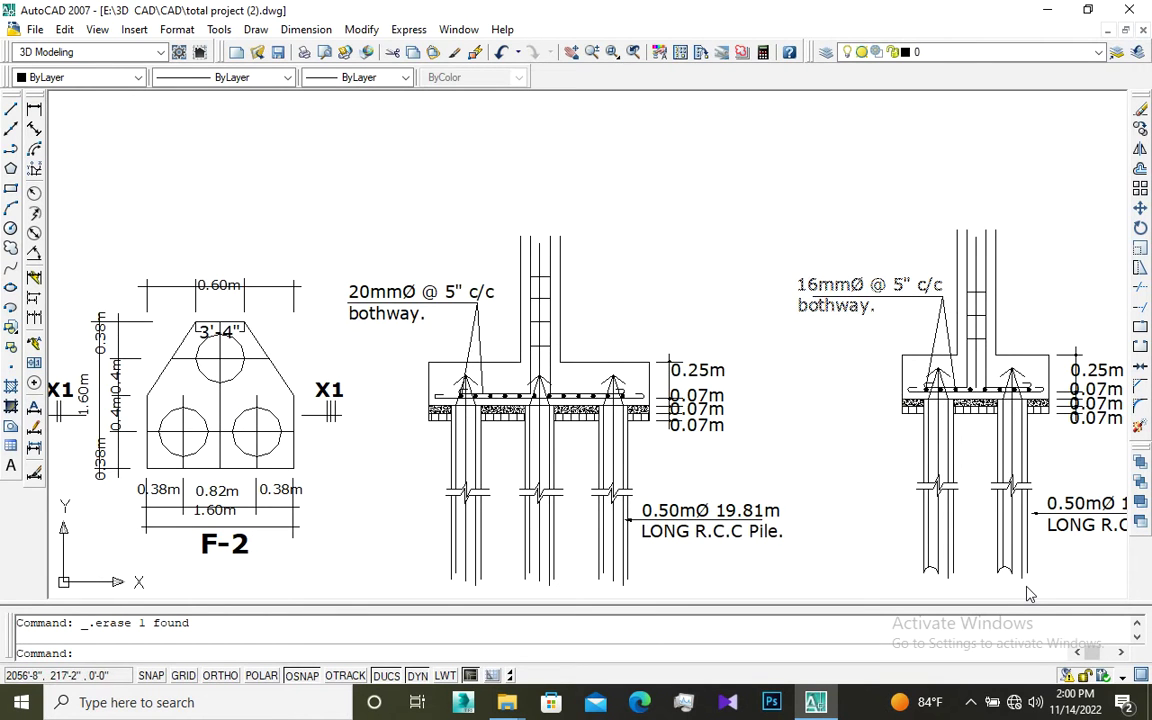
{"action": "scroll", "coordinate": [733, 330], "scroll_direction": "down", "scroll_amount": 3}
{"action": "scroll", "coordinate": [674, 304], "scroll_direction": "up", "scroll_amount": 2}
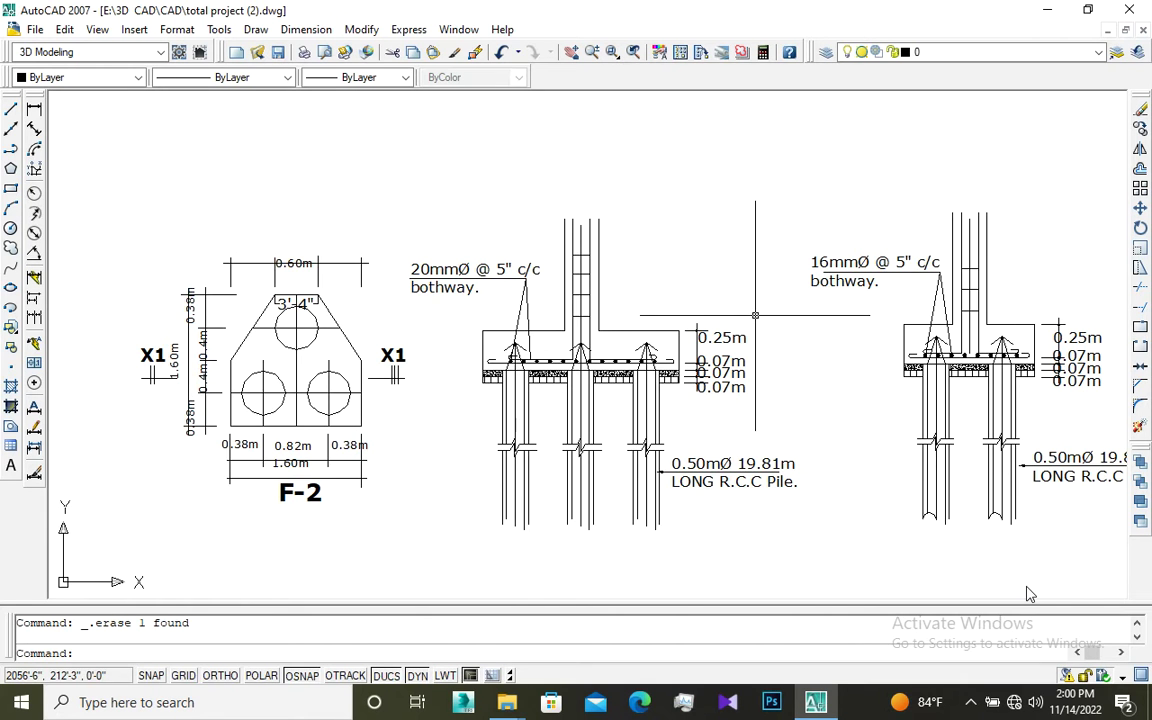
{"action": "scroll", "coordinate": [462, 397], "scroll_direction": "up", "scroll_amount": 2}
{"action": "scroll", "coordinate": [462, 397], "scroll_direction": "up", "scroll_amount": 2}
{"action": "scroll", "coordinate": [462, 397], "scroll_direction": "down", "scroll_amount": 4}
{"action": "scroll", "coordinate": [462, 397], "scroll_direction": "up", "scroll_amount": 3}
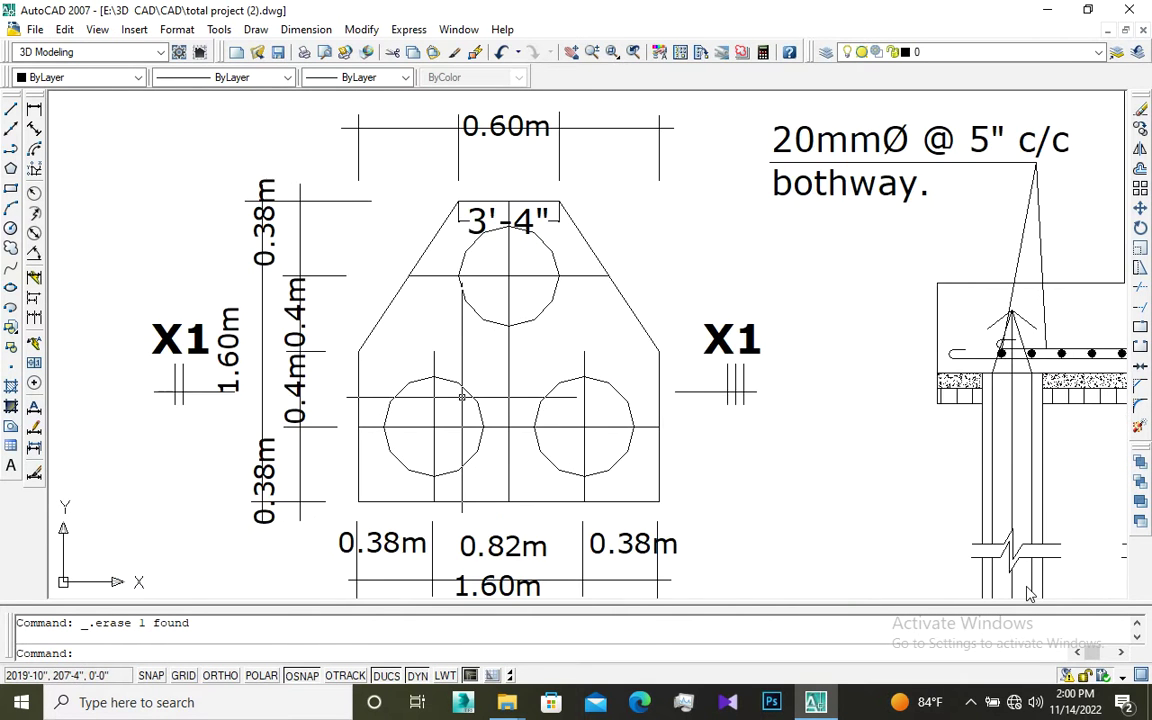
{"action": "scroll", "coordinate": [462, 397], "scroll_direction": "down", "scroll_amount": 2}
{"action": "scroll", "coordinate": [510, 383], "scroll_direction": "up", "scroll_amount": 2}
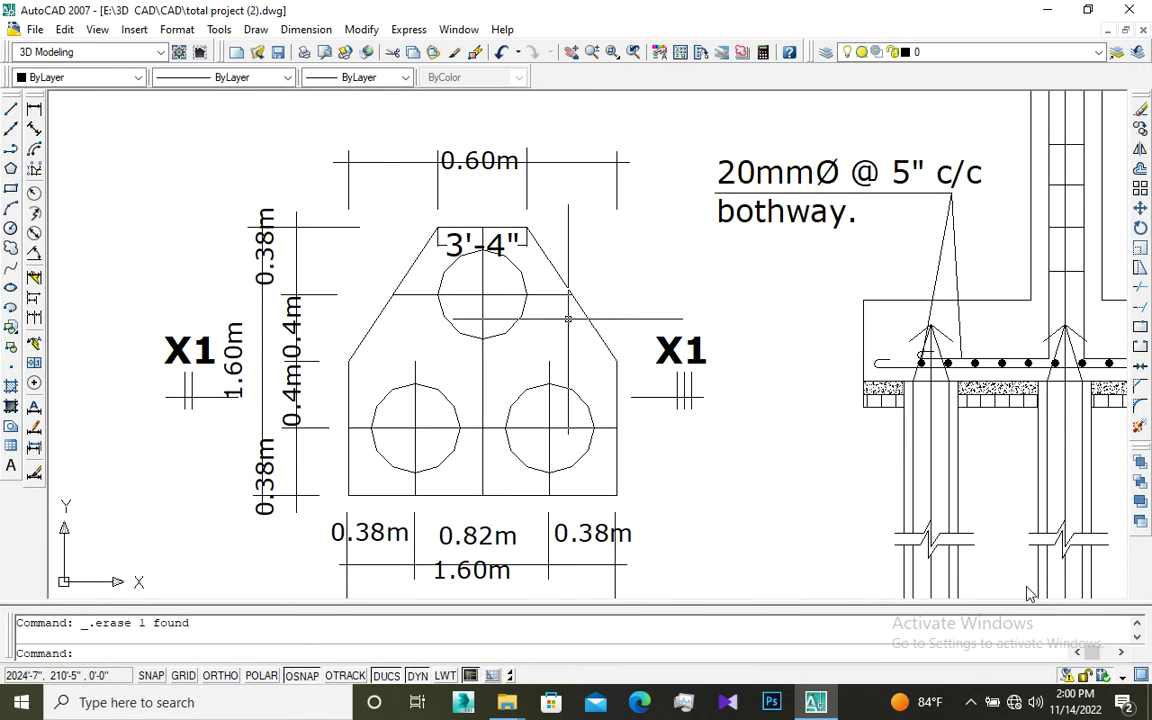
{"action": "scroll", "coordinate": [400, 322], "scroll_direction": "down", "scroll_amount": 2}
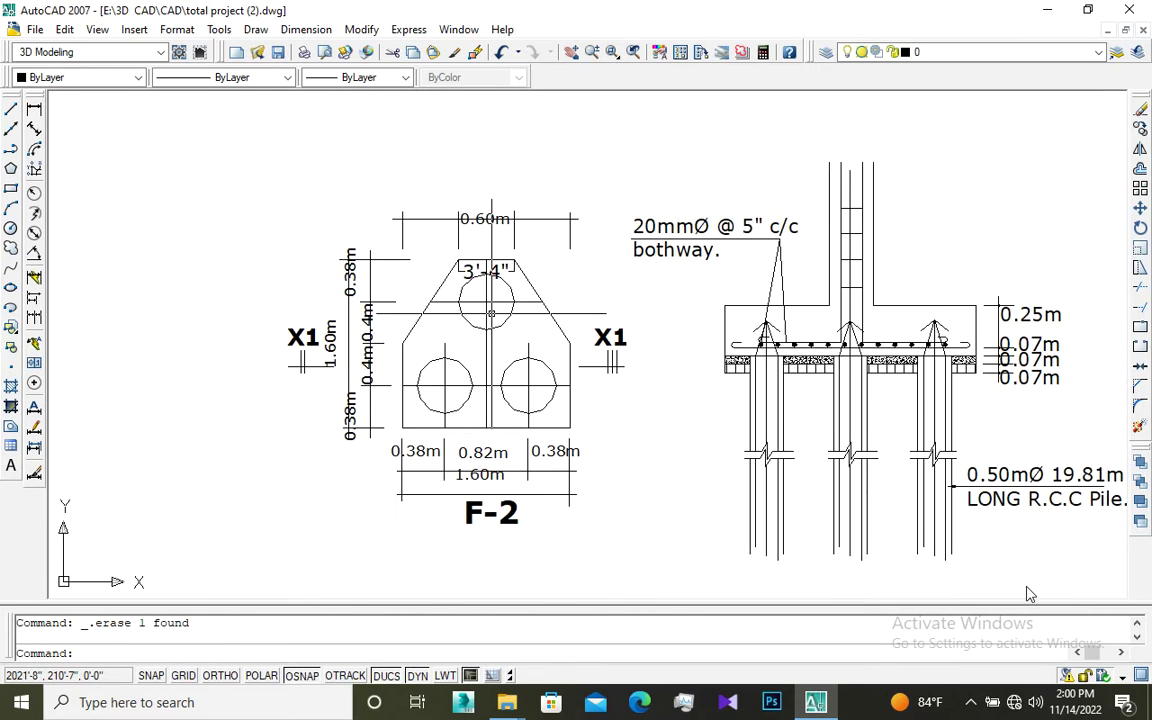
{"action": "scroll", "coordinate": [400, 322], "scroll_direction": "up", "scroll_amount": 2}
{"action": "scroll", "coordinate": [1028, 592], "scroll_direction": "down", "scroll_amount": 2}
{"action": "scroll", "coordinate": [1028, 592], "scroll_direction": "up", "scroll_amount": 2}
{"action": "scroll", "coordinate": [1028, 592], "scroll_direction": "up", "scroll_amount": 1}
{"action": "scroll", "coordinate": [1028, 592], "scroll_direction": "down", "scroll_amount": 2}
{"action": "scroll", "coordinate": [1028, 592], "scroll_direction": "up", "scroll_amount": 1}
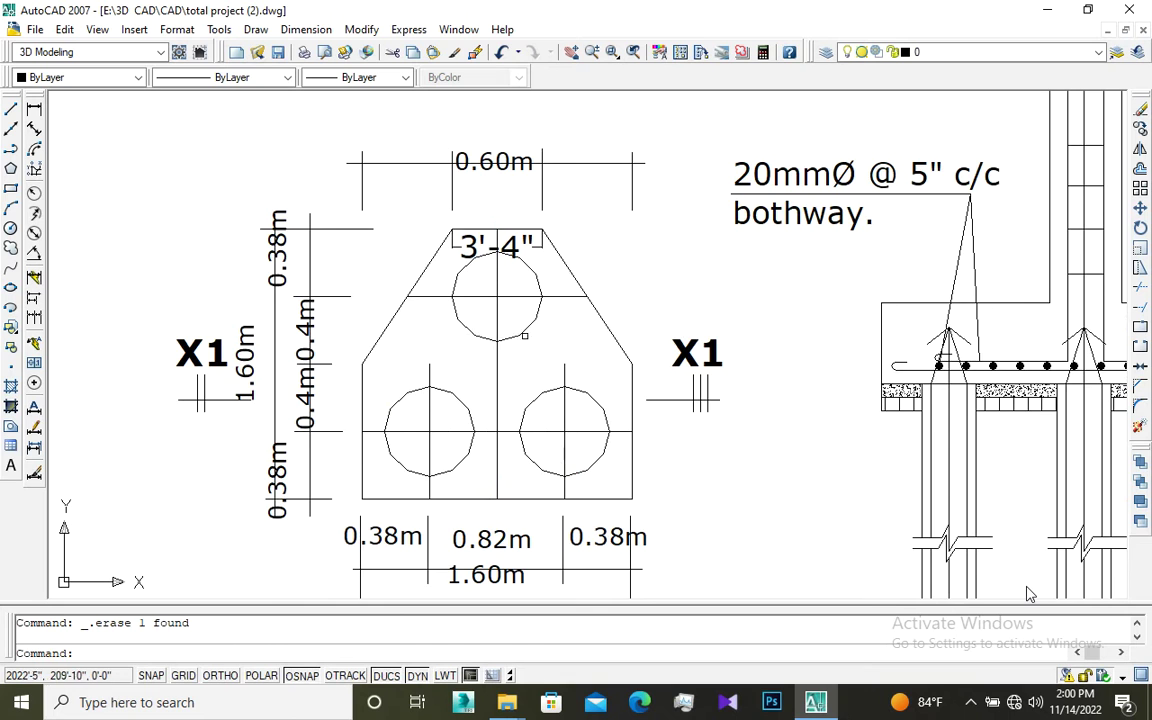
{"action": "scroll", "coordinate": [1028, 592], "scroll_direction": "down", "scroll_amount": 2}
{"action": "scroll", "coordinate": [1028, 592], "scroll_direction": "up", "scroll_amount": 1}
{"action": "scroll", "coordinate": [1028, 592], "scroll_direction": "down", "scroll_amount": 2}
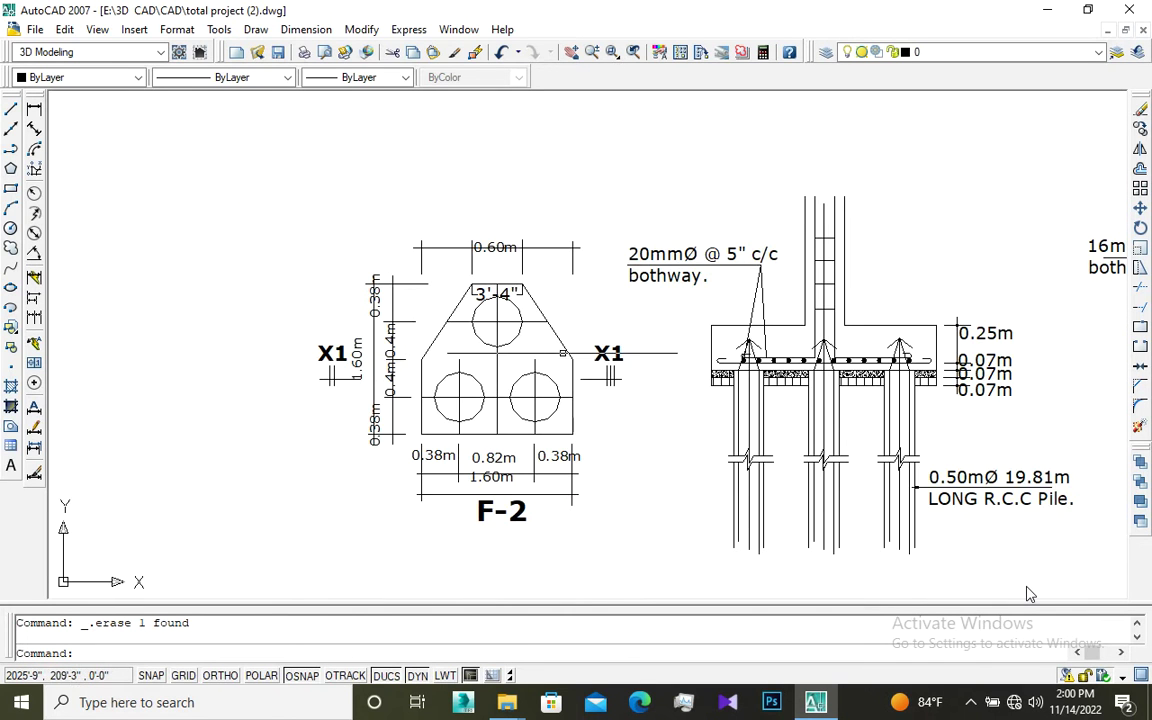
{"action": "scroll", "coordinate": [1028, 592], "scroll_direction": "up", "scroll_amount": 2}
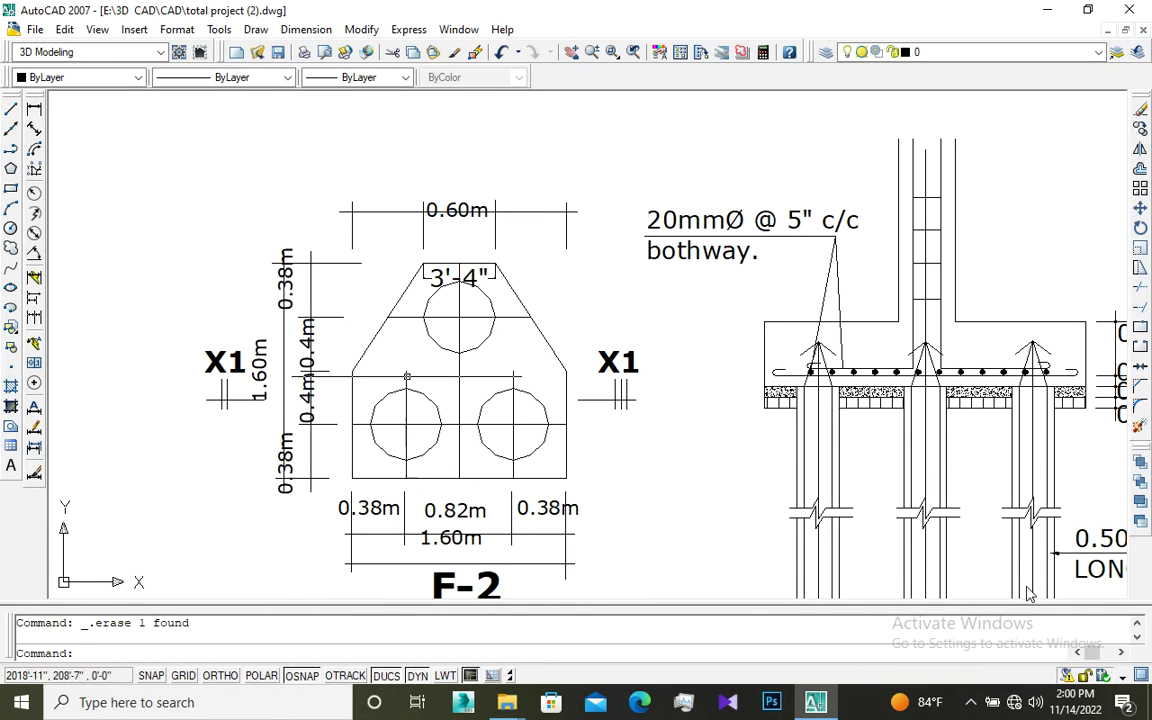
{"action": "scroll", "coordinate": [1029, 593], "scroll_direction": "down", "scroll_amount": 2}
{"action": "scroll", "coordinate": [1029, 593], "scroll_direction": "up", "scroll_amount": 2}
{"action": "scroll", "coordinate": [1029, 593], "scroll_direction": "down", "scroll_amount": 2}
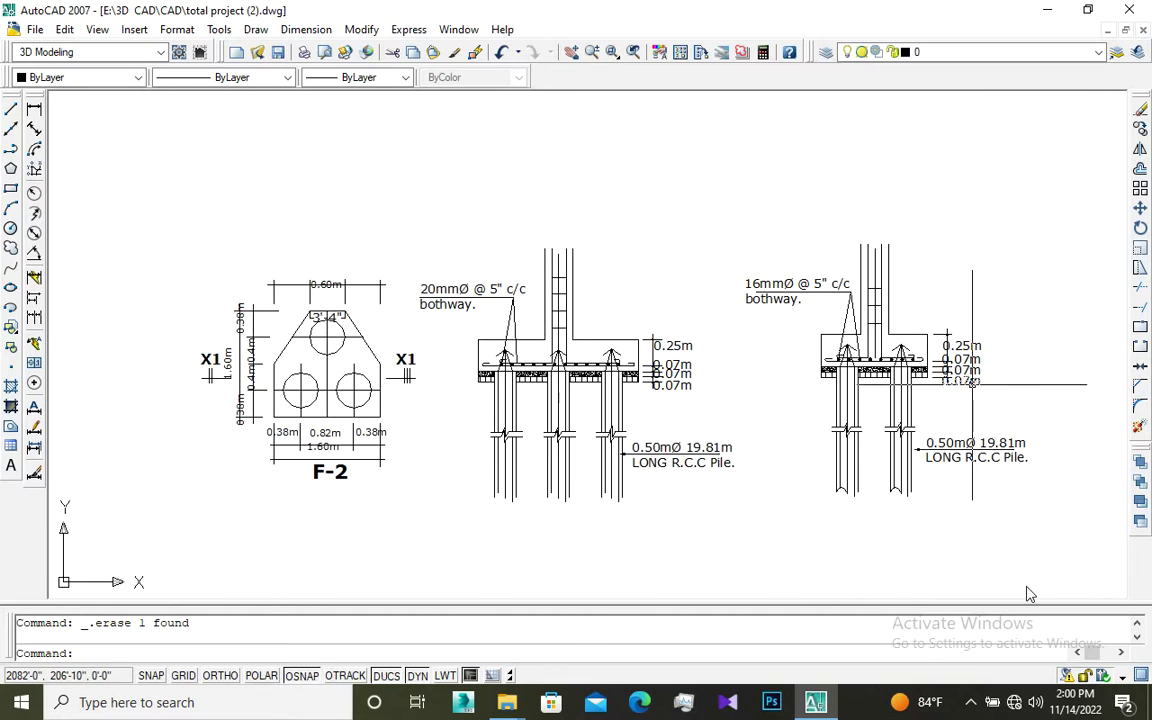
{"action": "scroll", "coordinate": [990, 393], "scroll_direction": "up", "scroll_amount": 2}
{"action": "scroll", "coordinate": [1029, 593], "scroll_direction": "down", "scroll_amount": 2}
{"action": "scroll", "coordinate": [1029, 593], "scroll_direction": "up", "scroll_amount": 2}
{"action": "scroll", "coordinate": [1029, 593], "scroll_direction": "up", "scroll_amount": 1}
{"action": "scroll", "coordinate": [1029, 593], "scroll_direction": "down", "scroll_amount": 2}
{"action": "scroll", "coordinate": [1029, 593], "scroll_direction": "up", "scroll_amount": 2}
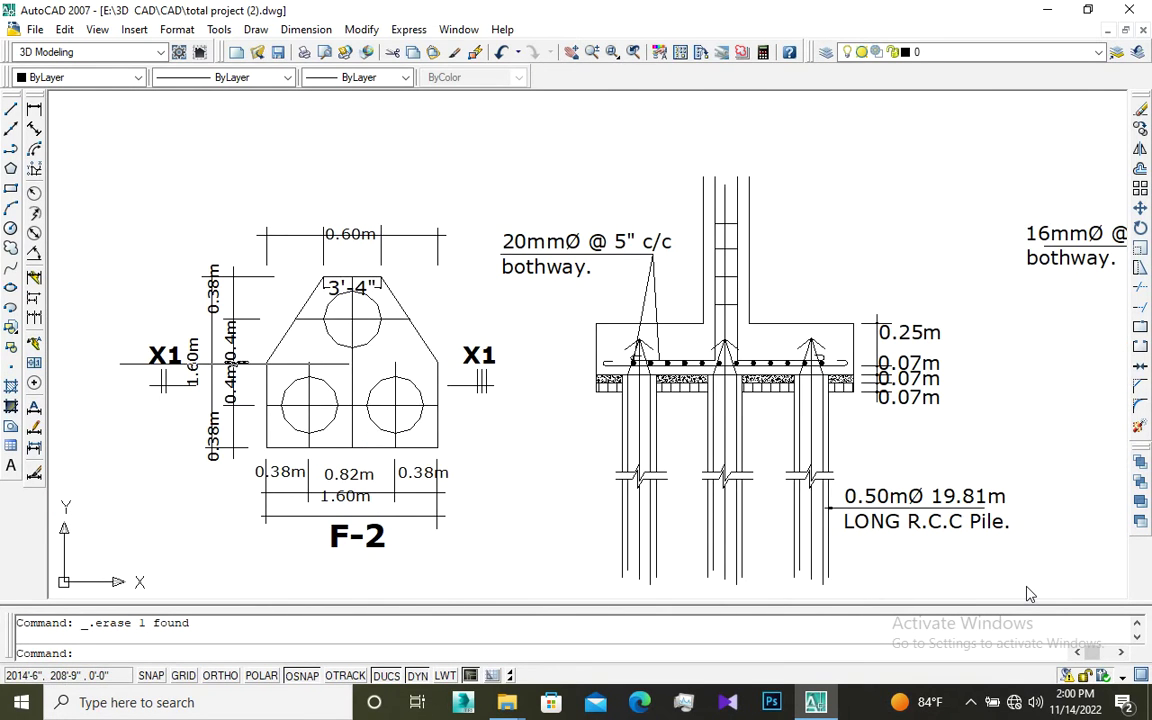
{"action": "scroll", "coordinate": [1029, 593], "scroll_direction": "up", "scroll_amount": 1}
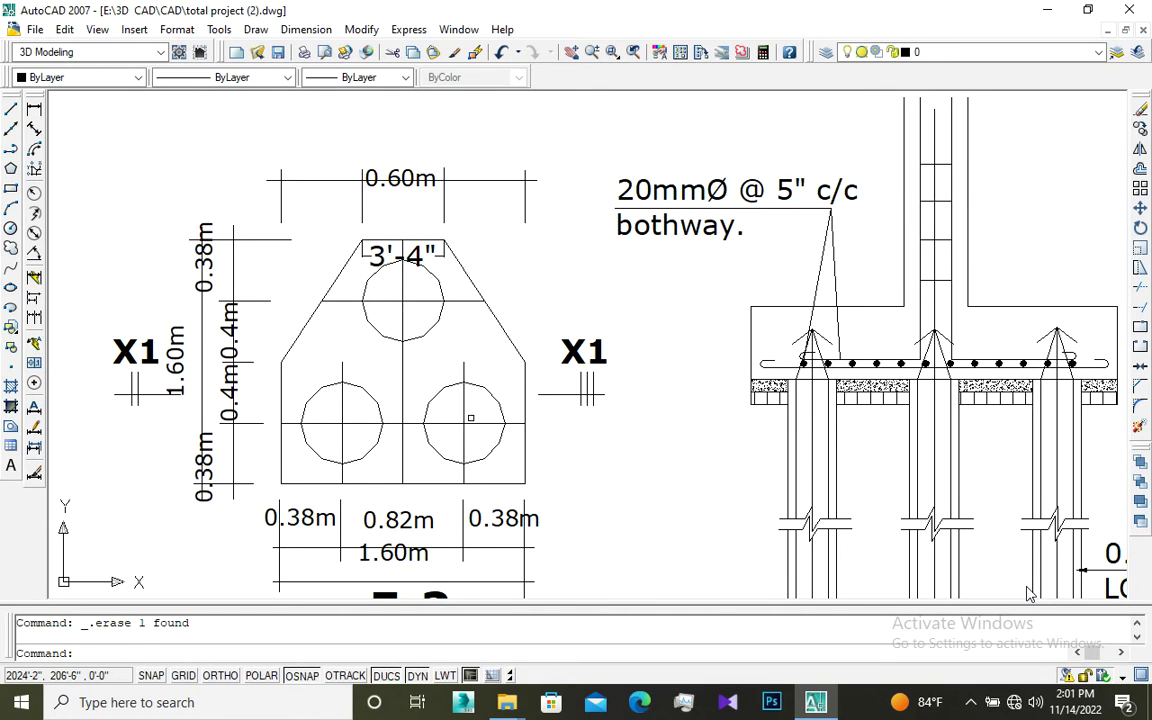
{"action": "scroll", "coordinate": [465, 555], "scroll_direction": "up", "scroll_amount": 2}
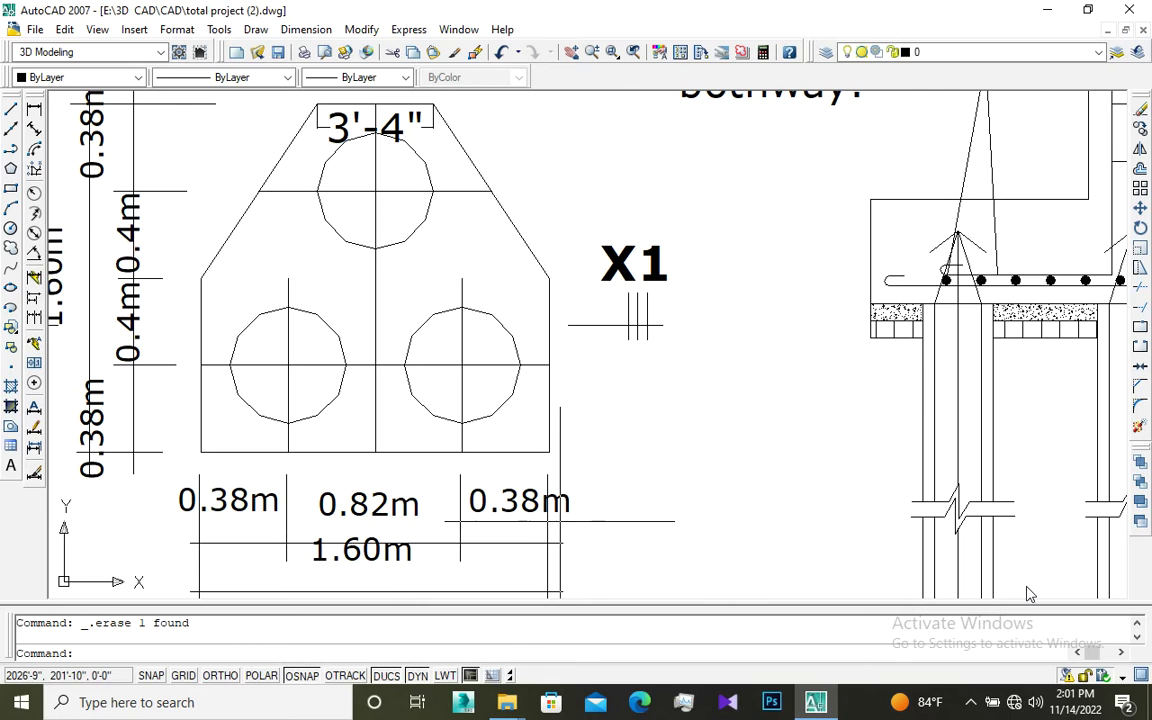
{"action": "scroll", "coordinate": [415, 560], "scroll_direction": "down", "scroll_amount": 2}
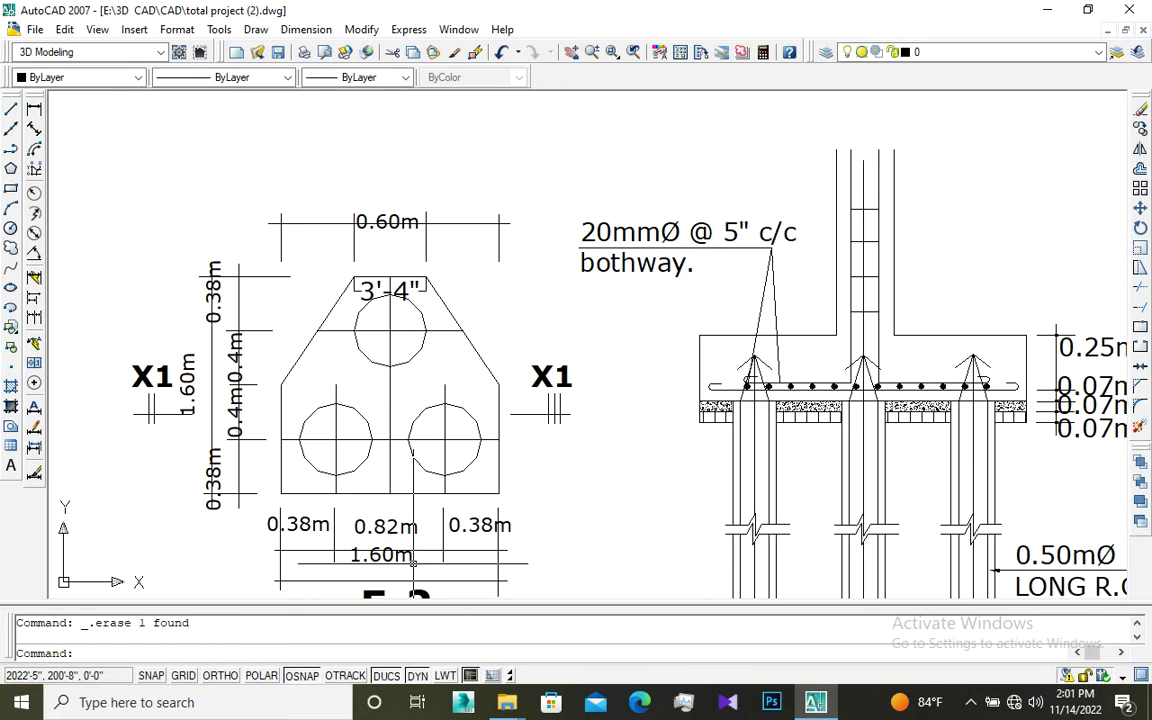
{"action": "scroll", "coordinate": [361, 238], "scroll_direction": "up", "scroll_amount": 1}
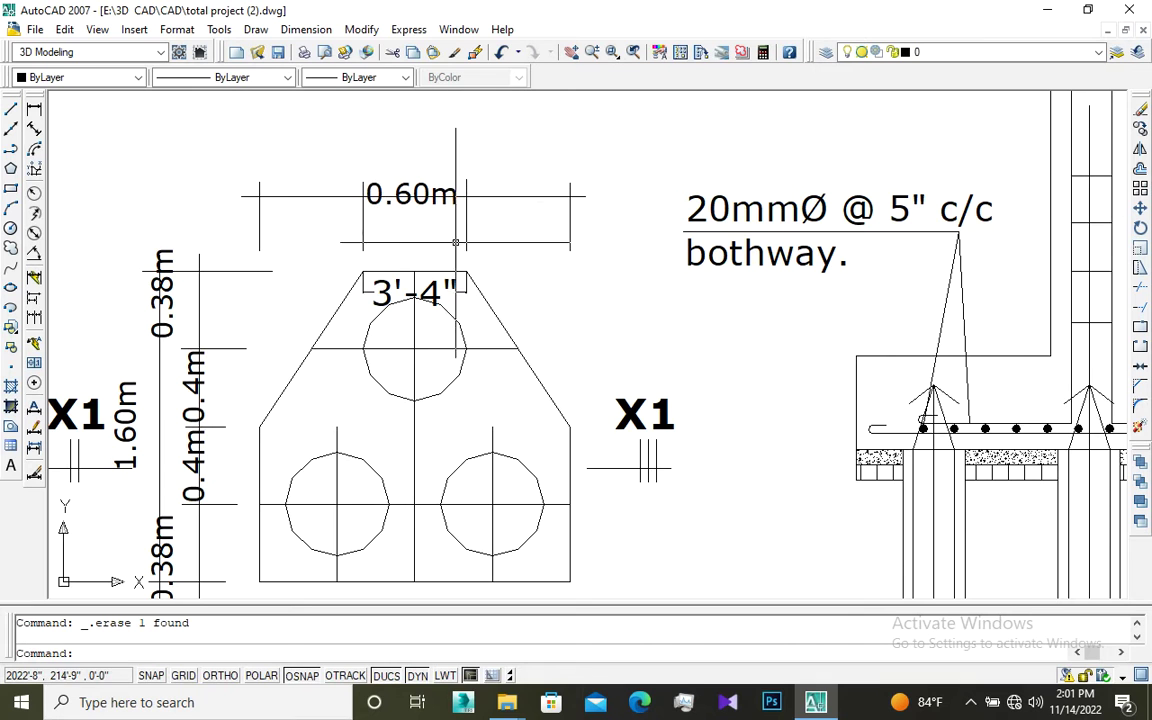
{"action": "scroll", "coordinate": [414, 318], "scroll_direction": "down", "scroll_amount": 1}
{"action": "scroll", "coordinate": [414, 318], "scroll_direction": "down", "scroll_amount": 1}
{"action": "scroll", "coordinate": [400, 400], "scroll_direction": "up", "scroll_amount": 1}
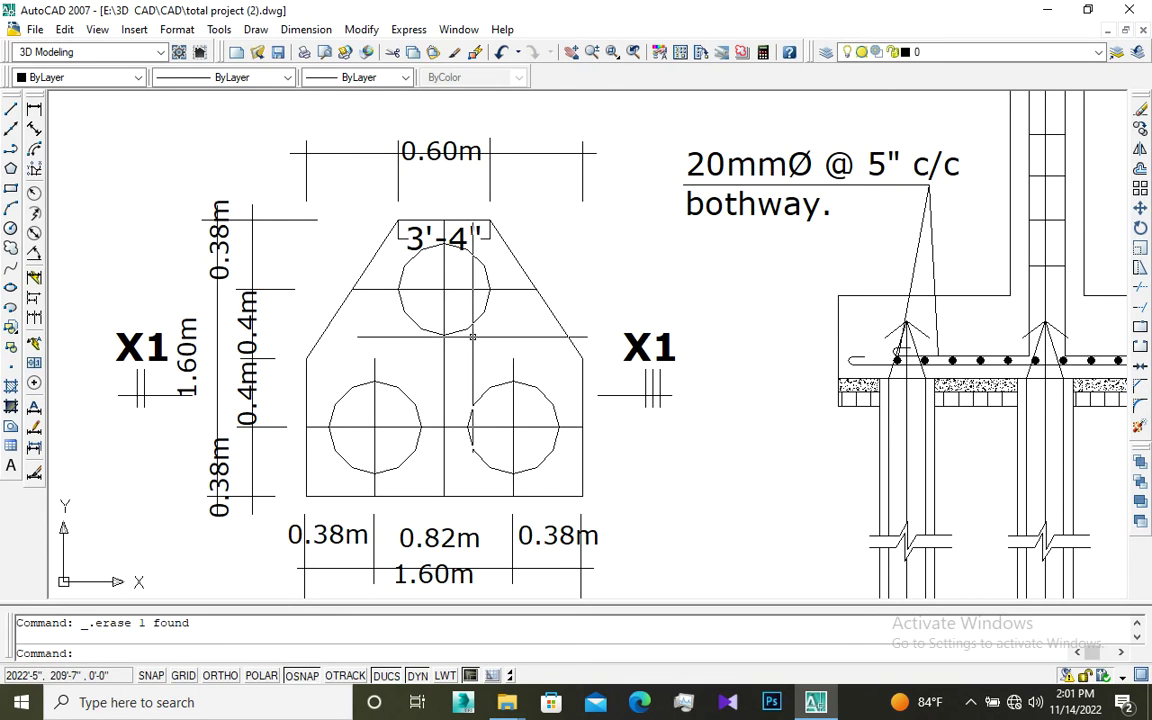
{"action": "scroll", "coordinate": [455, 292], "scroll_direction": "up", "scroll_amount": 2}
{"action": "scroll", "coordinate": [455, 292], "scroll_direction": "up", "scroll_amount": 1}
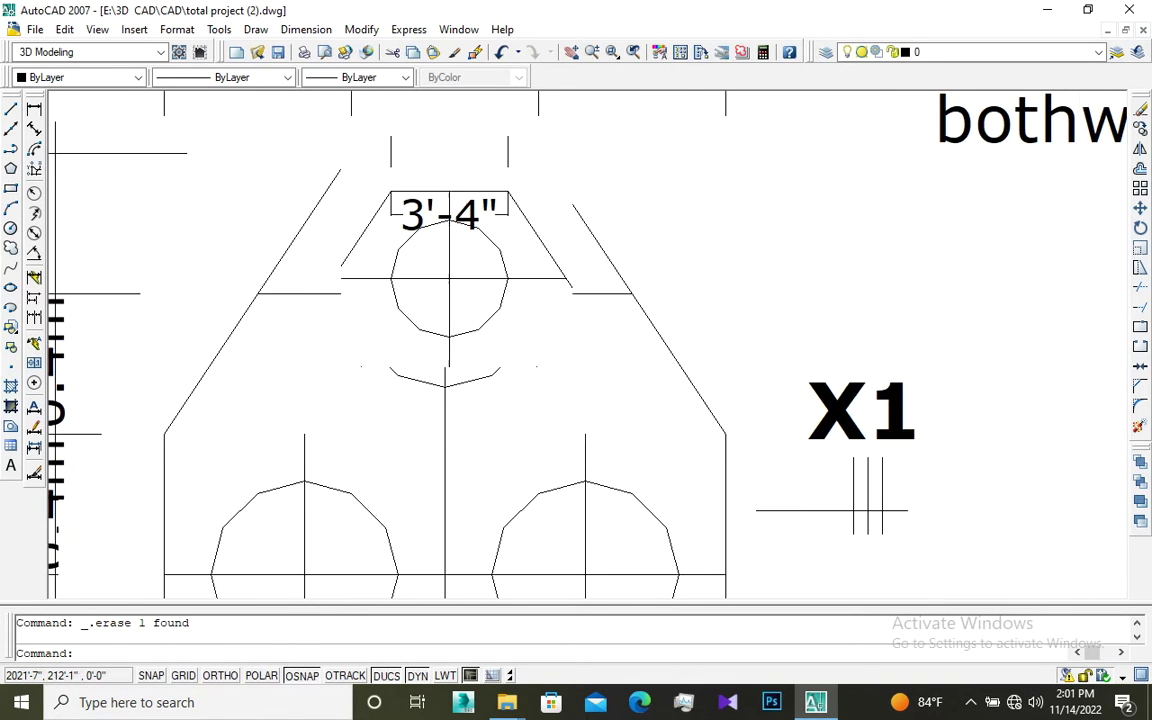
{"action": "scroll", "coordinate": [456, 305], "scroll_direction": "down", "scroll_amount": 2}
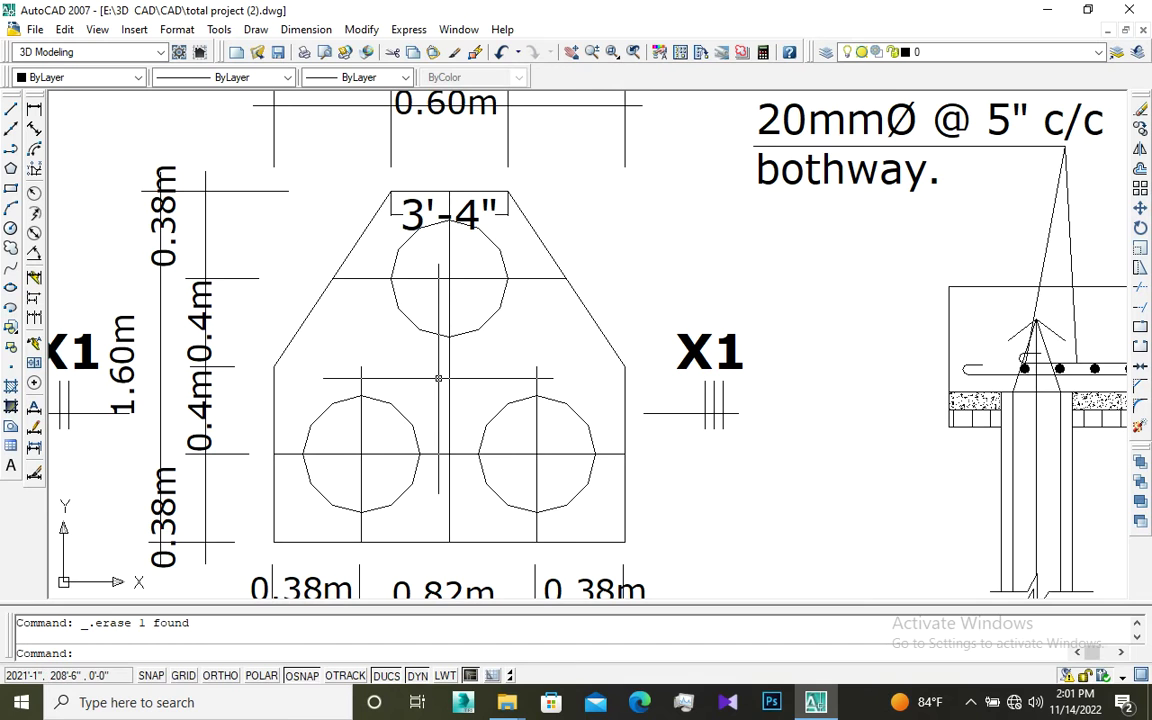
{"action": "scroll", "coordinate": [438, 373], "scroll_direction": "down", "scroll_amount": 2}
{"action": "scroll", "coordinate": [438, 373], "scroll_direction": "up", "scroll_amount": 1}
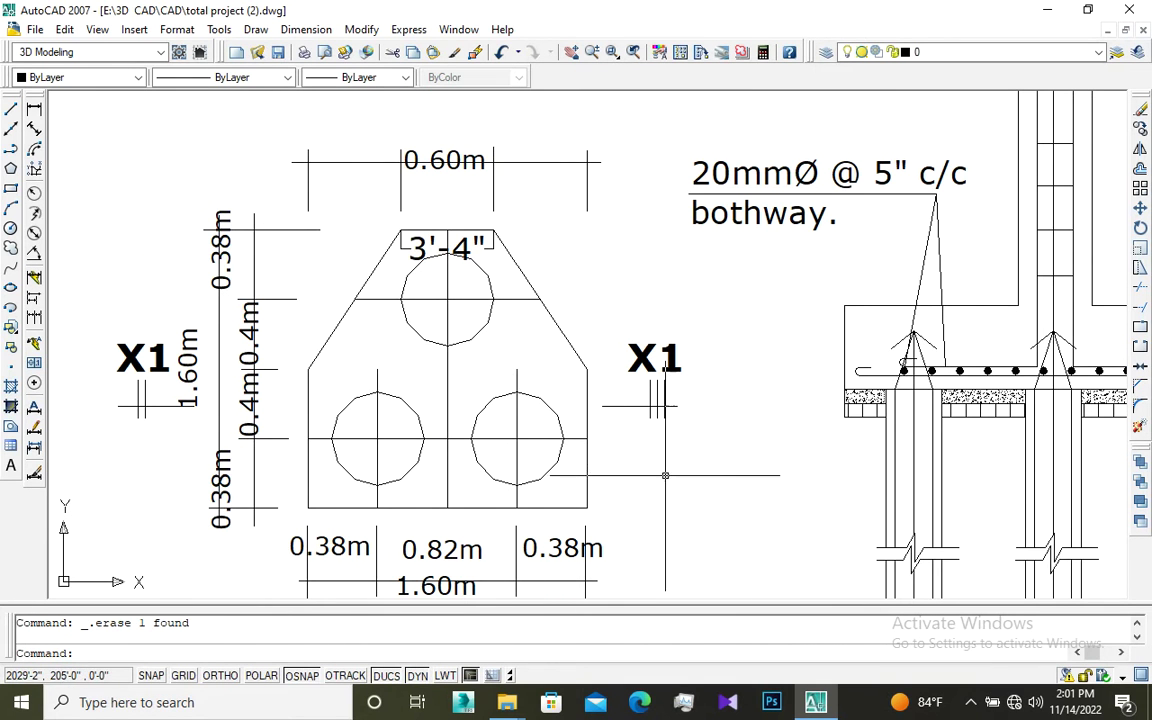
{"action": "scroll", "coordinate": [665, 476], "scroll_direction": "down", "scroll_amount": 4}
{"action": "scroll", "coordinate": [603, 376], "scroll_direction": "up", "scroll_amount": 1}
{"action": "scroll", "coordinate": [603, 376], "scroll_direction": "up", "scroll_amount": 2}
{"action": "scroll", "coordinate": [603, 376], "scroll_direction": "down", "scroll_amount": 2}
{"action": "scroll", "coordinate": [603, 376], "scroll_direction": "up", "scroll_amount": 3}
{"action": "scroll", "coordinate": [512, 400], "scroll_direction": "down", "scroll_amount": 2}
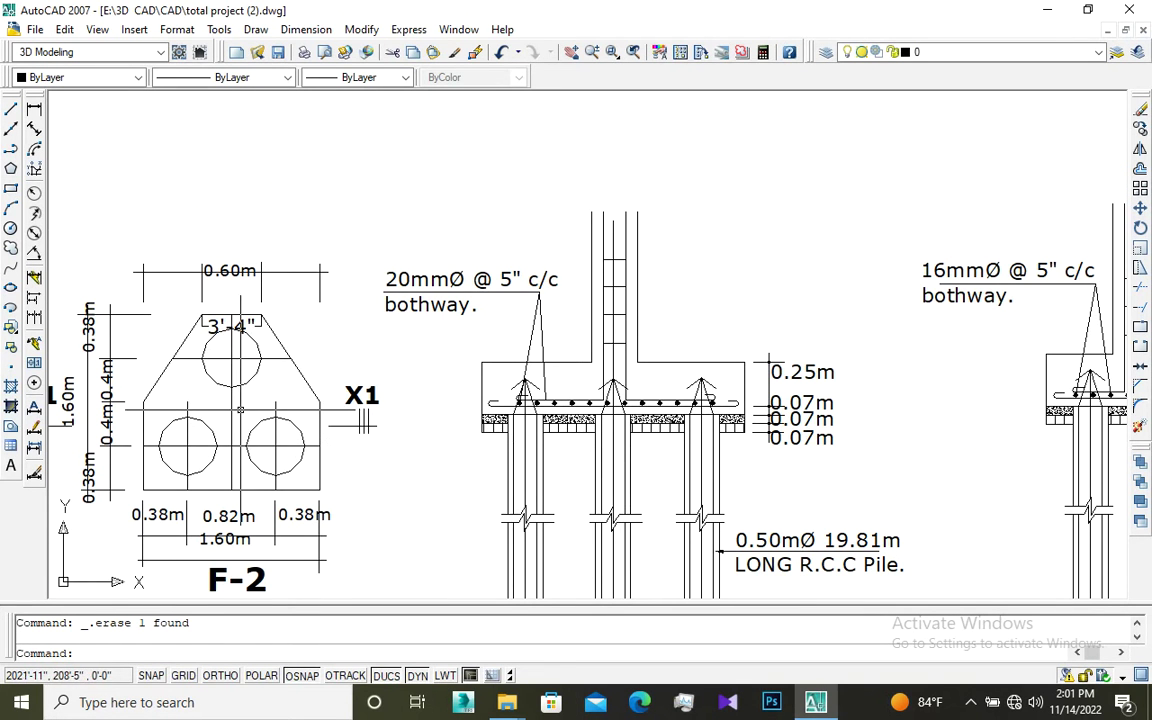
{"action": "scroll", "coordinate": [300, 410], "scroll_direction": "up", "scroll_amount": 2}
{"action": "scroll", "coordinate": [710, 343], "scroll_direction": "down", "scroll_amount": 4}
{"action": "scroll", "coordinate": [710, 343], "scroll_direction": "up", "scroll_amount": 1}
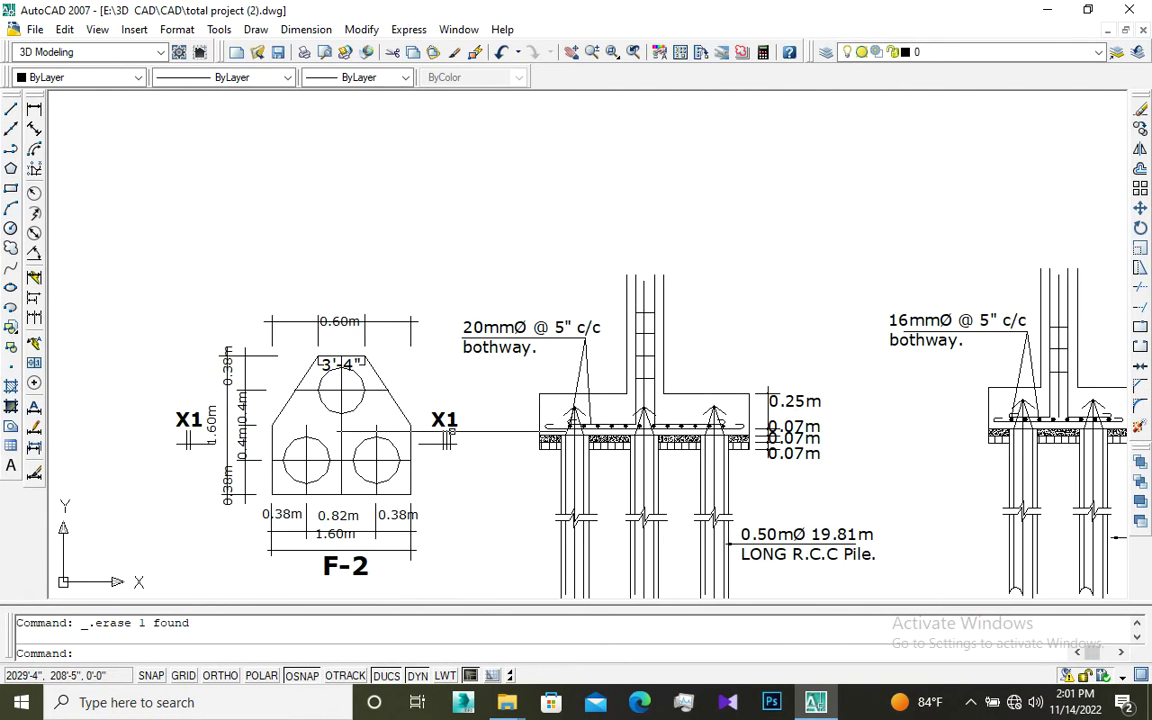
{"action": "scroll", "coordinate": [392, 386], "scroll_direction": "up", "scroll_amount": 3}
{"action": "scroll", "coordinate": [392, 386], "scroll_direction": "up", "scroll_amount": 2}
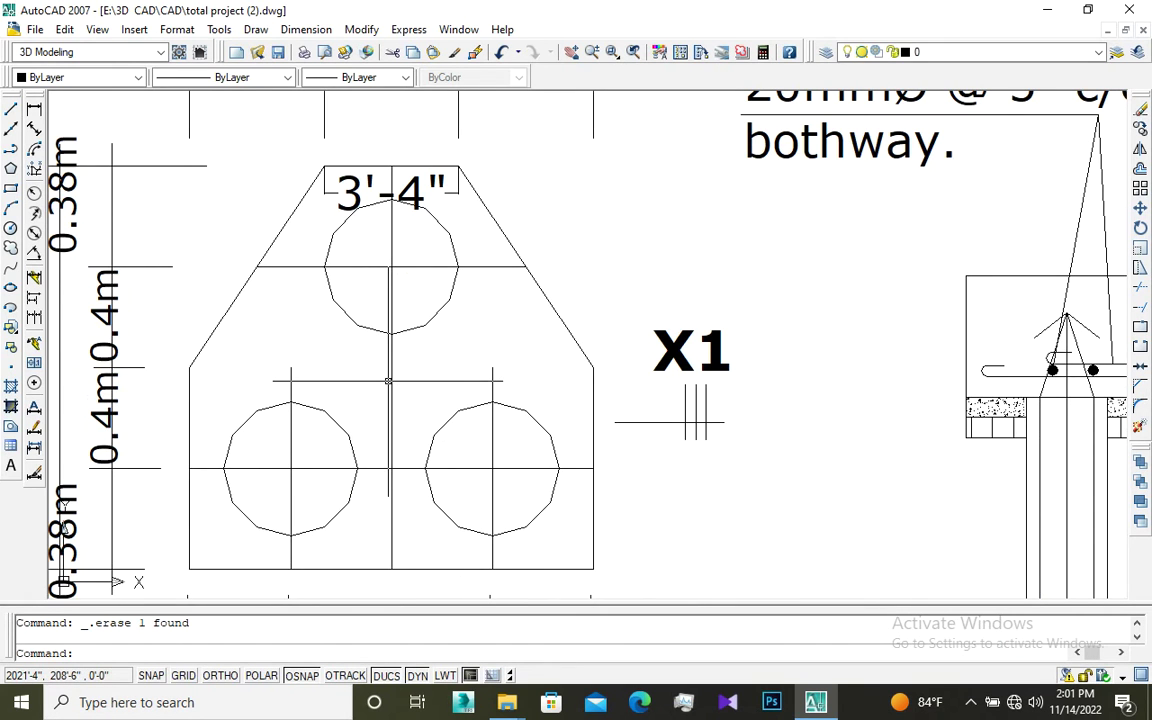
{"action": "scroll", "coordinate": [340, 450], "scroll_direction": "down", "scroll_amount": 4}
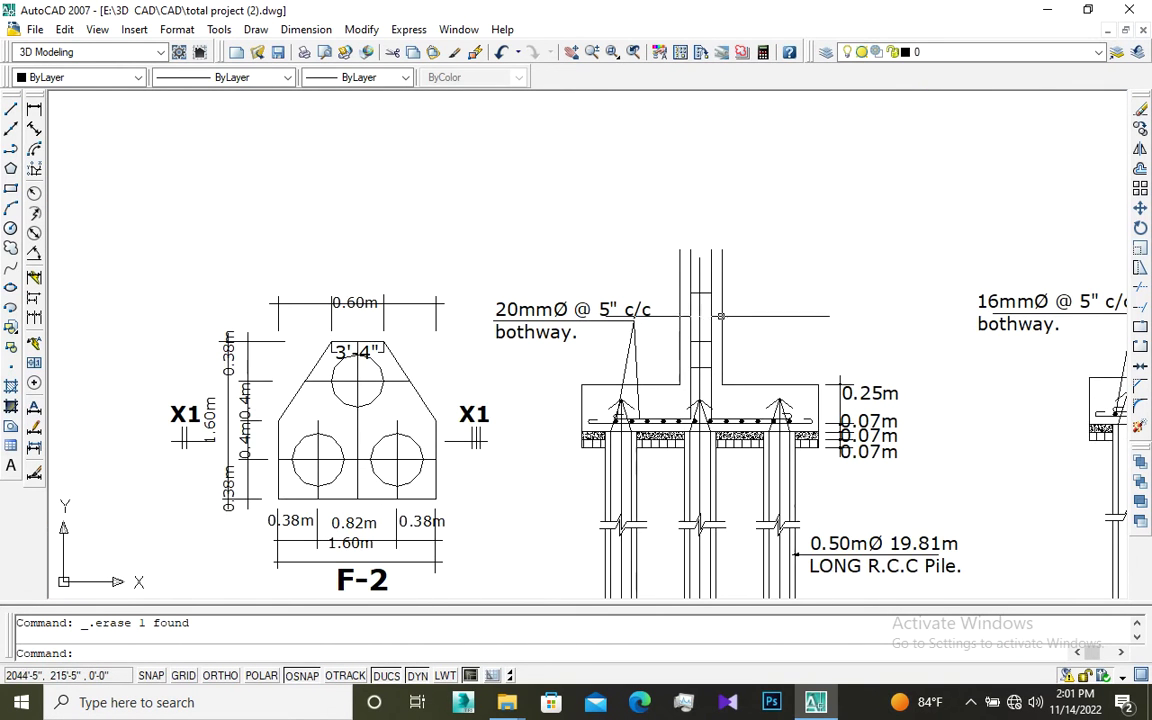
{"action": "scroll", "coordinate": [715, 312], "scroll_direction": "up", "scroll_amount": 1}
{"action": "scroll", "coordinate": [680, 295], "scroll_direction": "down", "scroll_amount": 2}
{"action": "scroll", "coordinate": [620, 270], "scroll_direction": "up", "scroll_amount": 4}
{"action": "scroll", "coordinate": [571, 244], "scroll_direction": "down", "scroll_amount": 4}
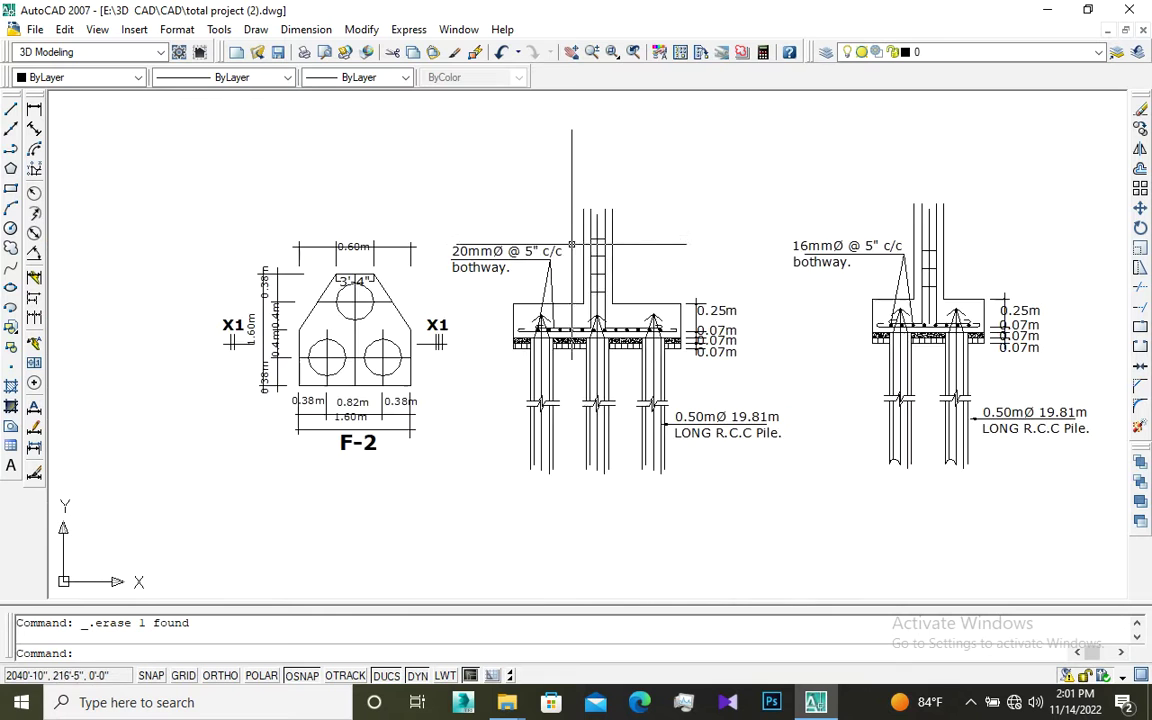
{"action": "scroll", "coordinate": [571, 244], "scroll_direction": "up", "scroll_amount": 2}
{"action": "scroll", "coordinate": [695, 450], "scroll_direction": "down", "scroll_amount": 1}
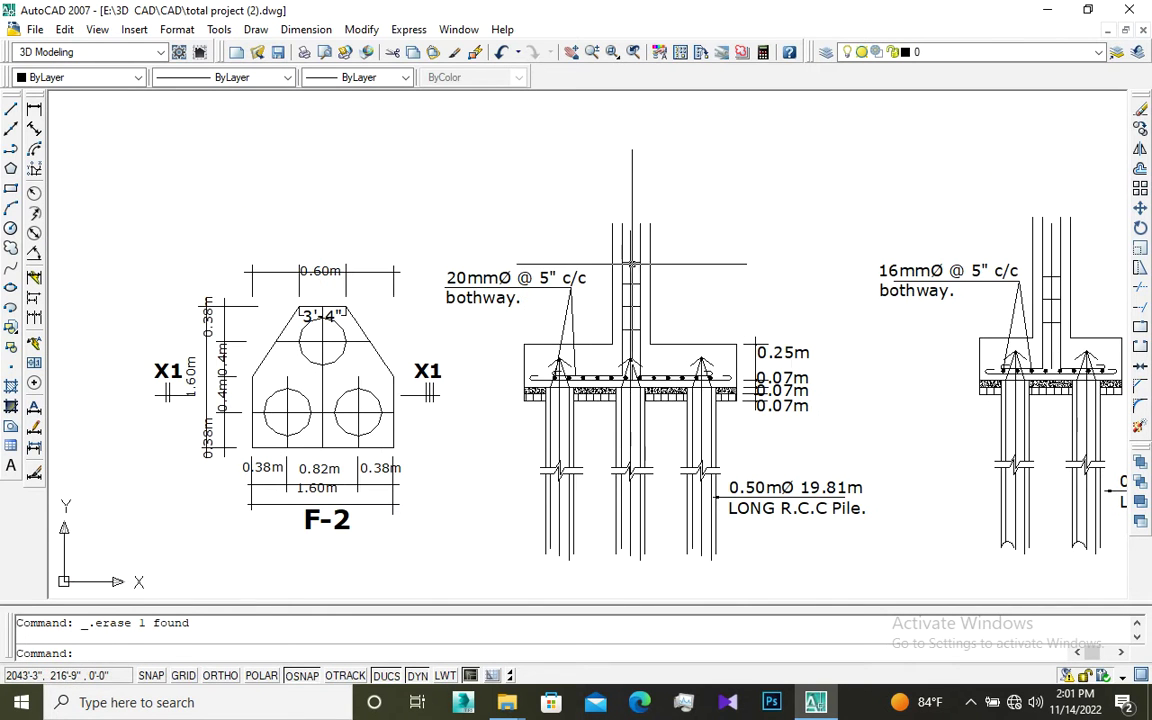
{"action": "scroll", "coordinate": [280, 385], "scroll_direction": "up", "scroll_amount": 3}
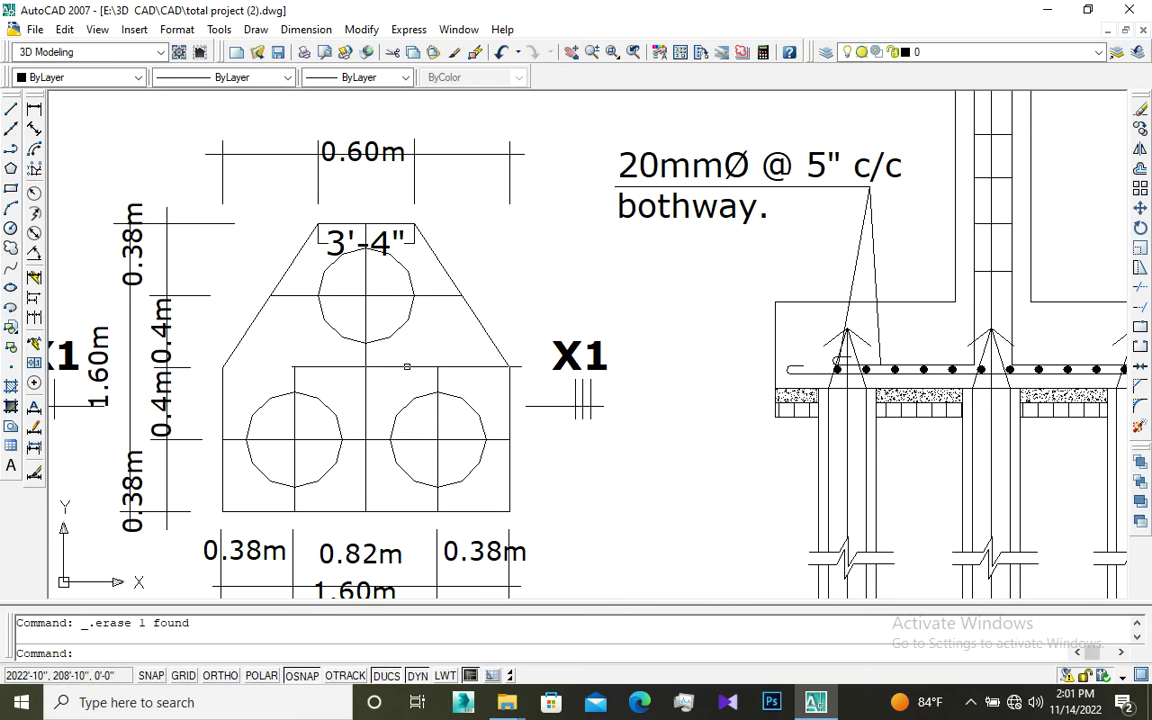
{"action": "scroll", "coordinate": [470, 450], "scroll_direction": "down", "scroll_amount": 3}
{"action": "scroll", "coordinate": [640, 480], "scroll_direction": "up", "scroll_amount": 2}
{"action": "scroll", "coordinate": [657, 487], "scroll_direction": "up", "scroll_amount": 1}
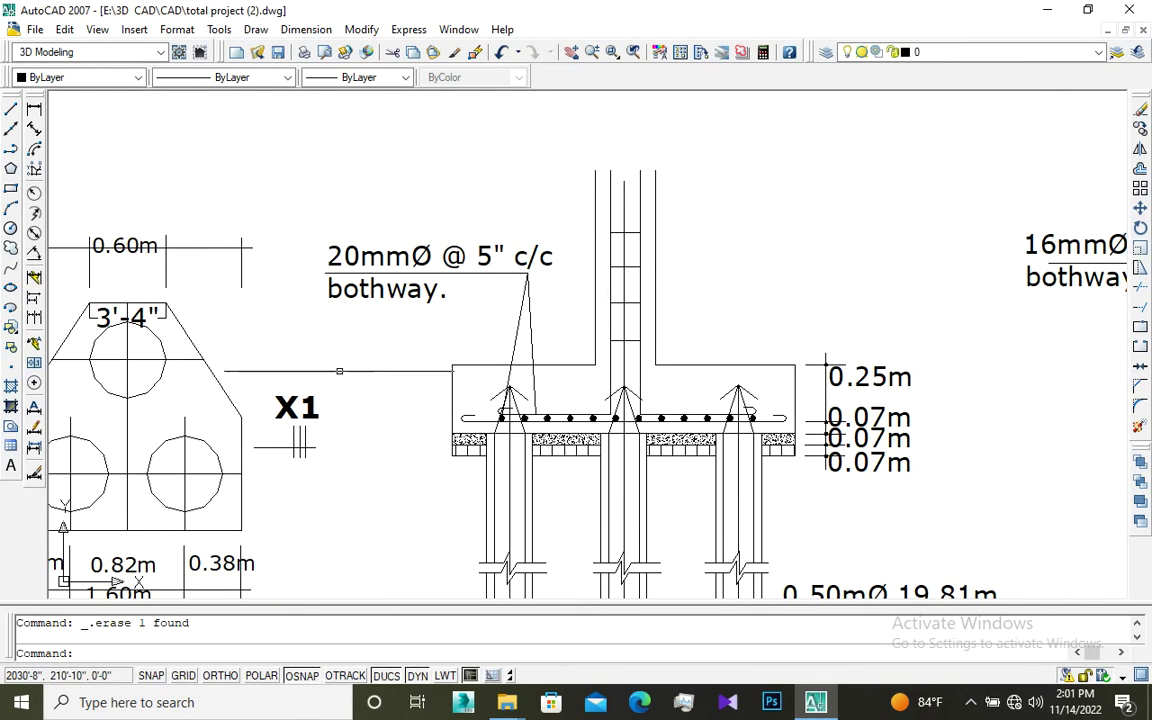
Step: Zoom out so the F-2 plan and the 20mmØ pile cap section are both visible
{"action": "scroll", "coordinate": [370, 365], "scroll_direction": "down", "scroll_amount": 3}
{"action": "scroll", "coordinate": [285, 370], "scroll_direction": "up", "scroll_amount": 2}
{"action": "scroll", "coordinate": [180, 365], "scroll_direction": "up", "scroll_amount": 1}
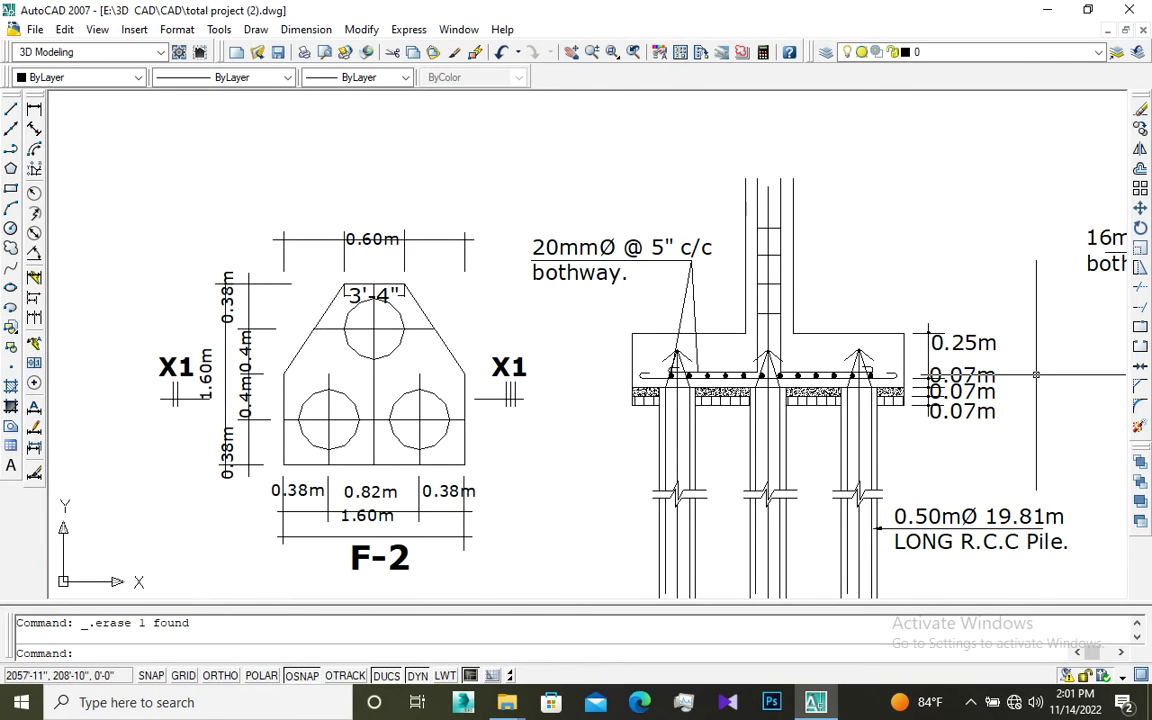
{"action": "scroll", "coordinate": [1030, 378], "scroll_direction": "up", "scroll_amount": 2}
{"action": "scroll", "coordinate": [1028, 378], "scroll_direction": "up", "scroll_amount": 1}
{"action": "scroll", "coordinate": [609, 416], "scroll_direction": "down", "scroll_amount": 3}
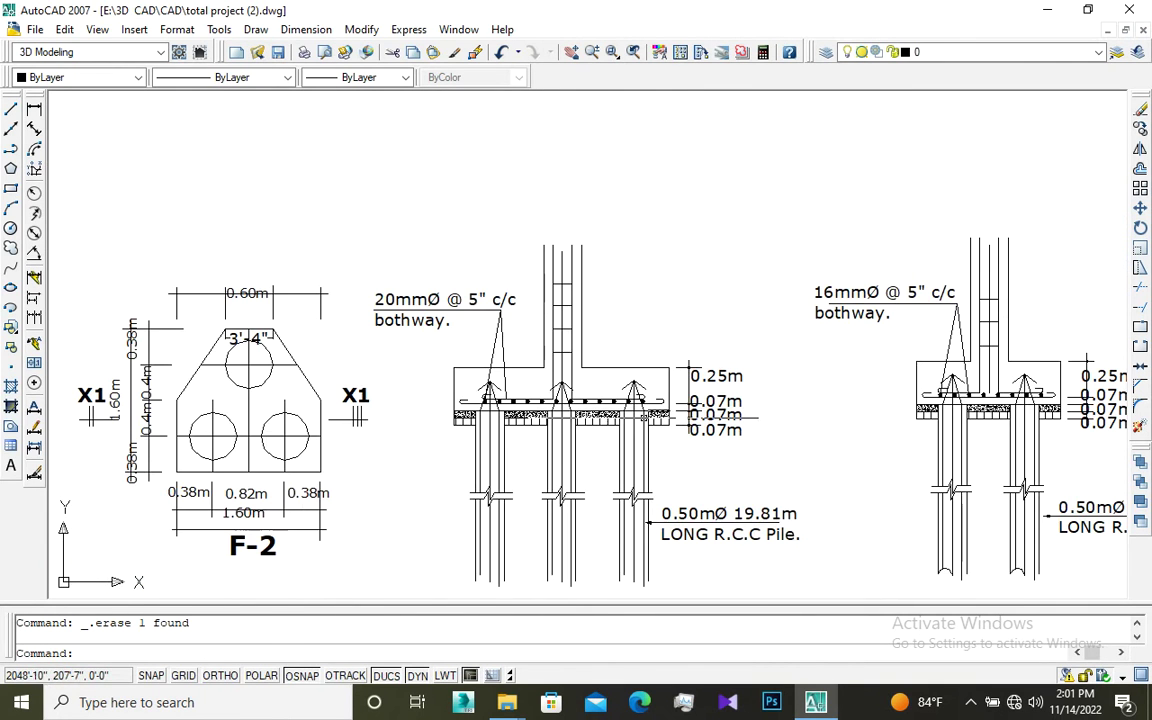
{"action": "scroll", "coordinate": [484, 356], "scroll_direction": "up", "scroll_amount": 1}
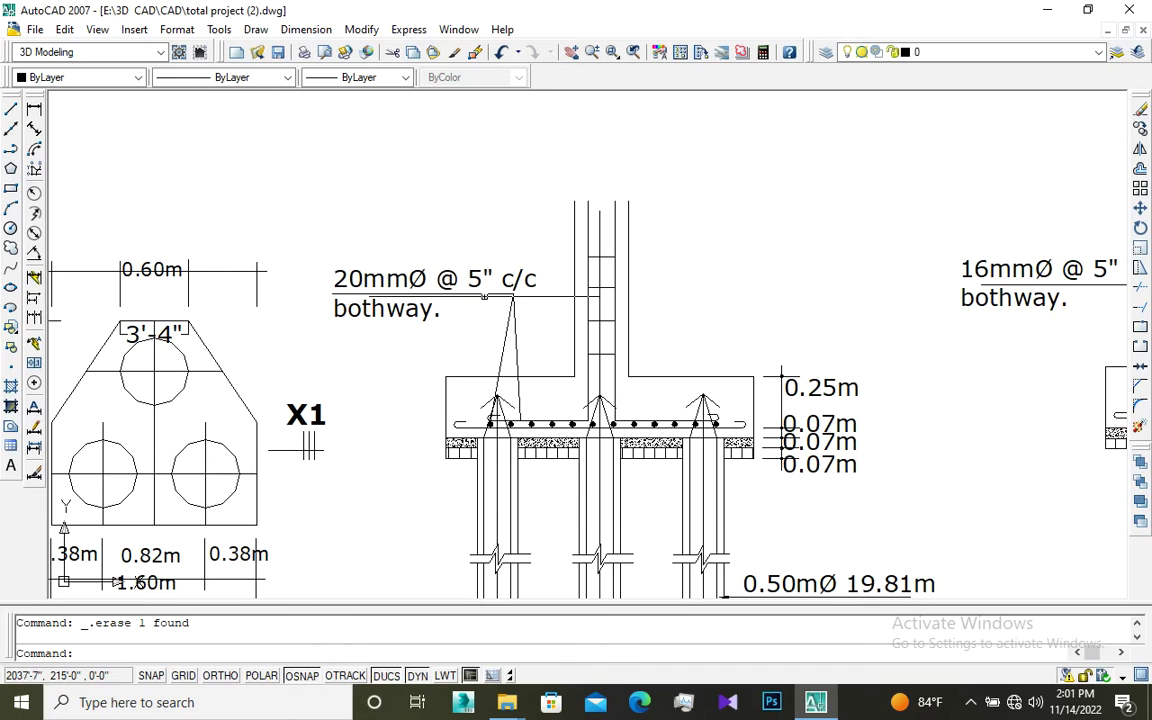
{"action": "scroll", "coordinate": [620, 250], "scroll_direction": "up", "scroll_amount": 1}
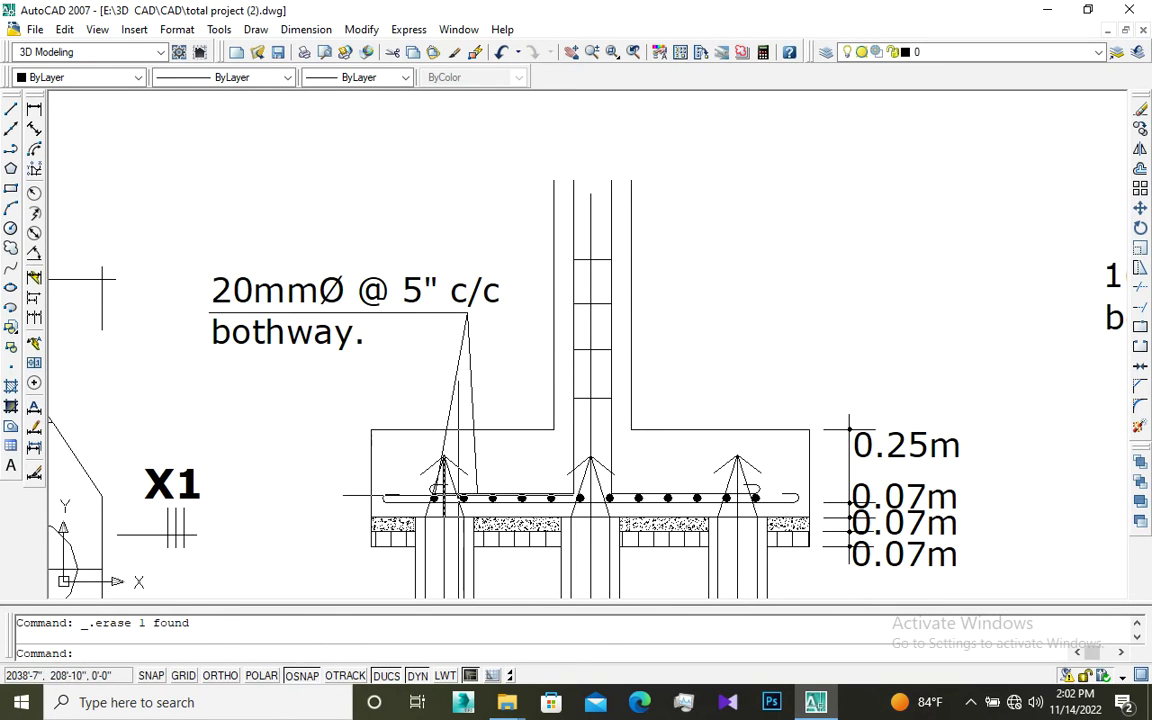
{"action": "scroll", "coordinate": [660, 340], "scroll_direction": "up", "scroll_amount": 1}
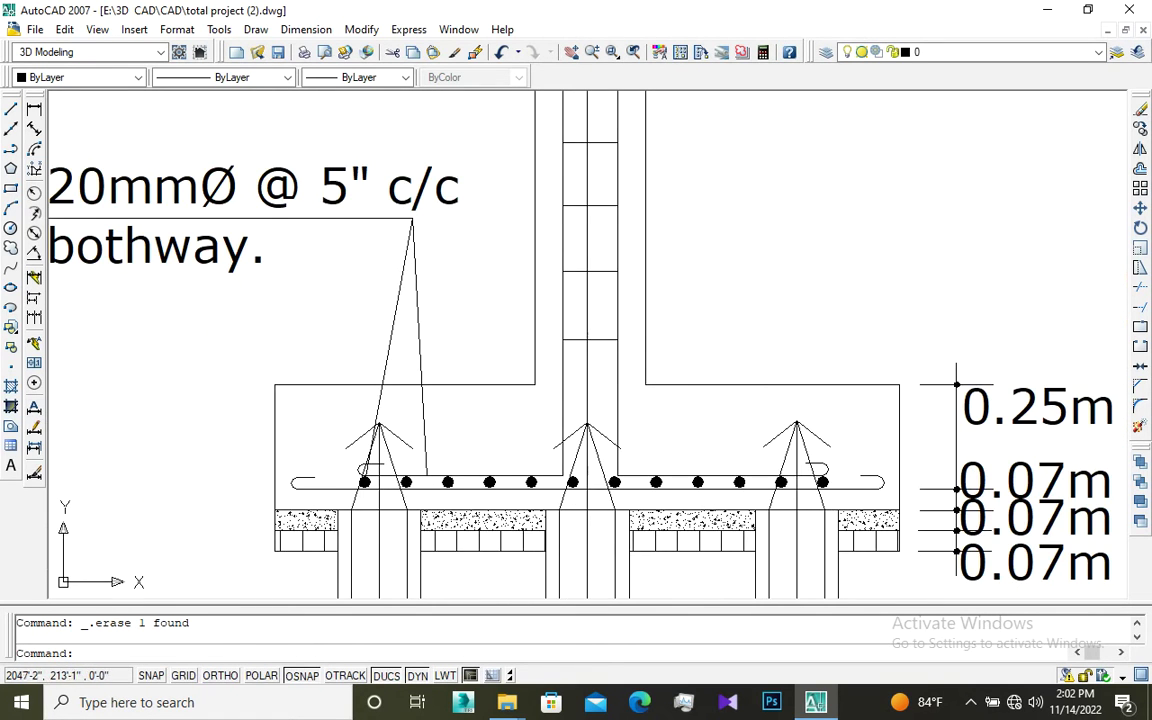
{"action": "scroll", "coordinate": [800, 300], "scroll_direction": "down", "scroll_amount": 3}
{"action": "scroll", "coordinate": [891, 384], "scroll_direction": "up", "scroll_amount": 1}
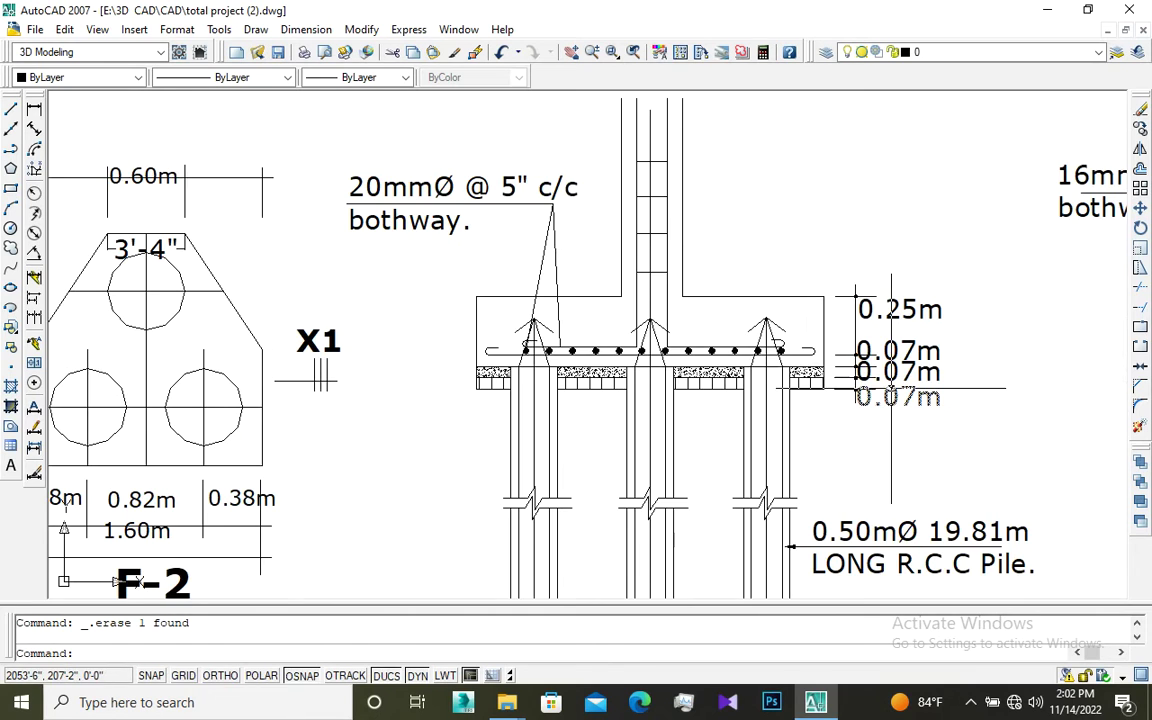
{"action": "scroll", "coordinate": [541, 440], "scroll_direction": "down", "scroll_amount": 1}
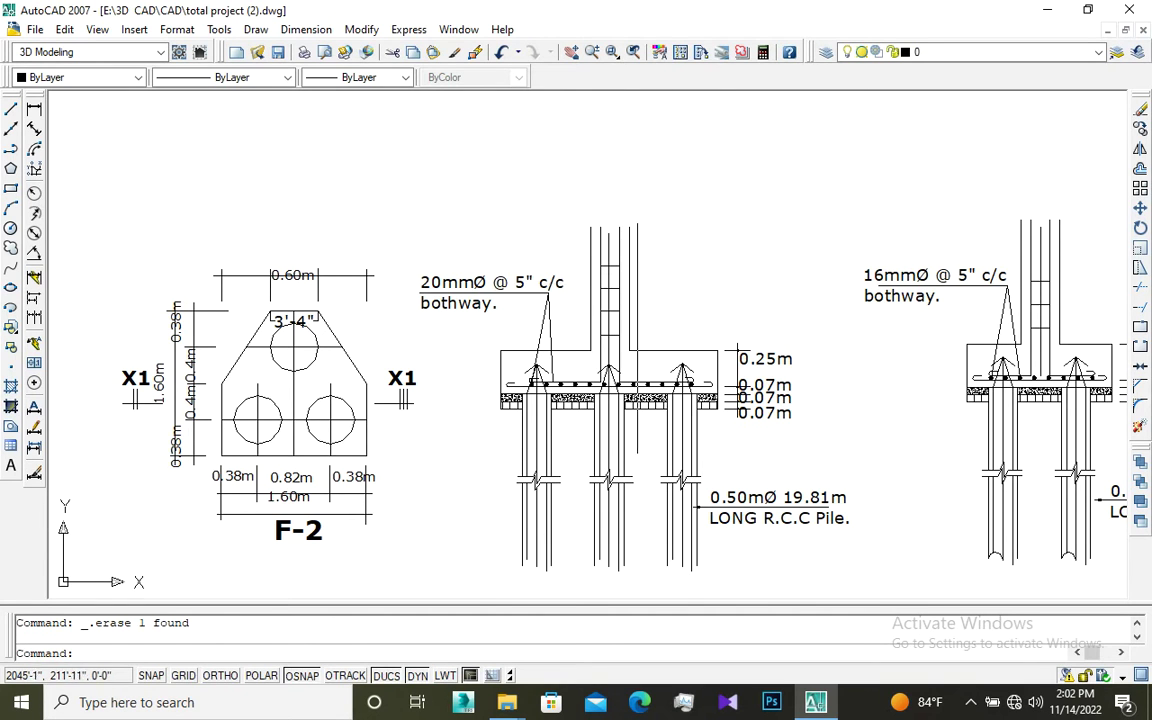
{"action": "scroll", "coordinate": [638, 340], "scroll_direction": "up", "scroll_amount": 2}
{"action": "scroll", "coordinate": [620, 400], "scroll_direction": "down", "scroll_amount": 2}
{"action": "scroll", "coordinate": [596, 481], "scroll_direction": "up", "scroll_amount": 3}
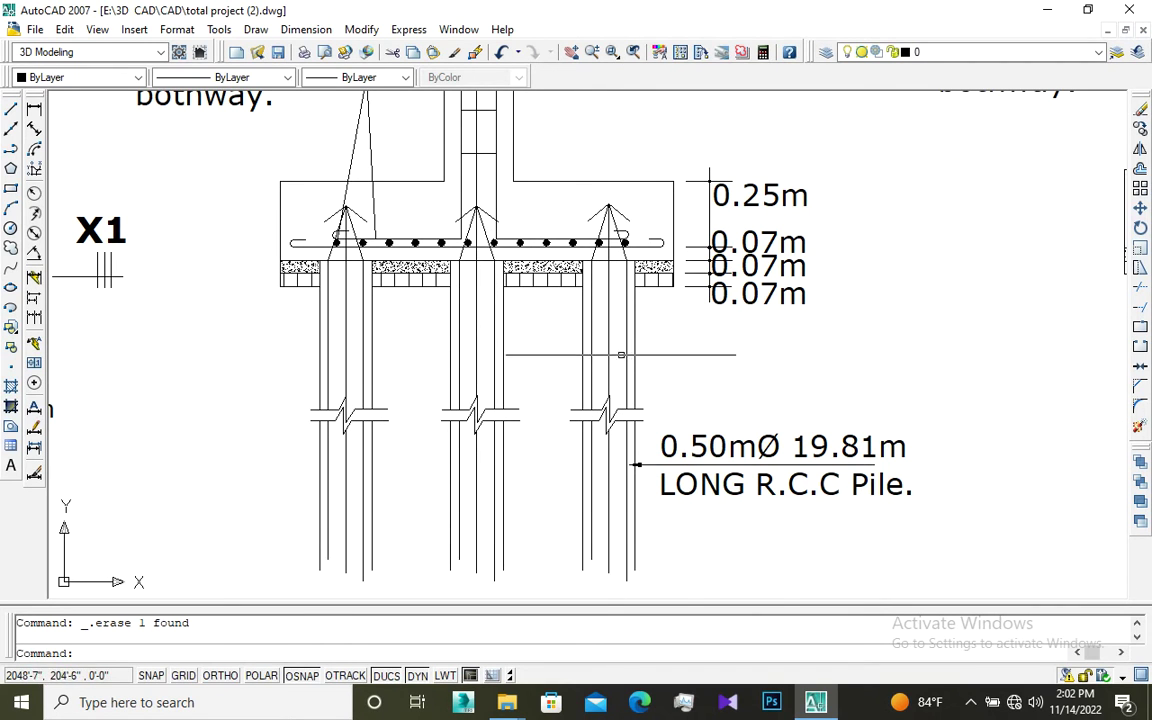
{"action": "scroll", "coordinate": [819, 408], "scroll_direction": "down", "scroll_amount": 2}
{"action": "scroll", "coordinate": [506, 387], "scroll_direction": "up", "scroll_amount": 2}
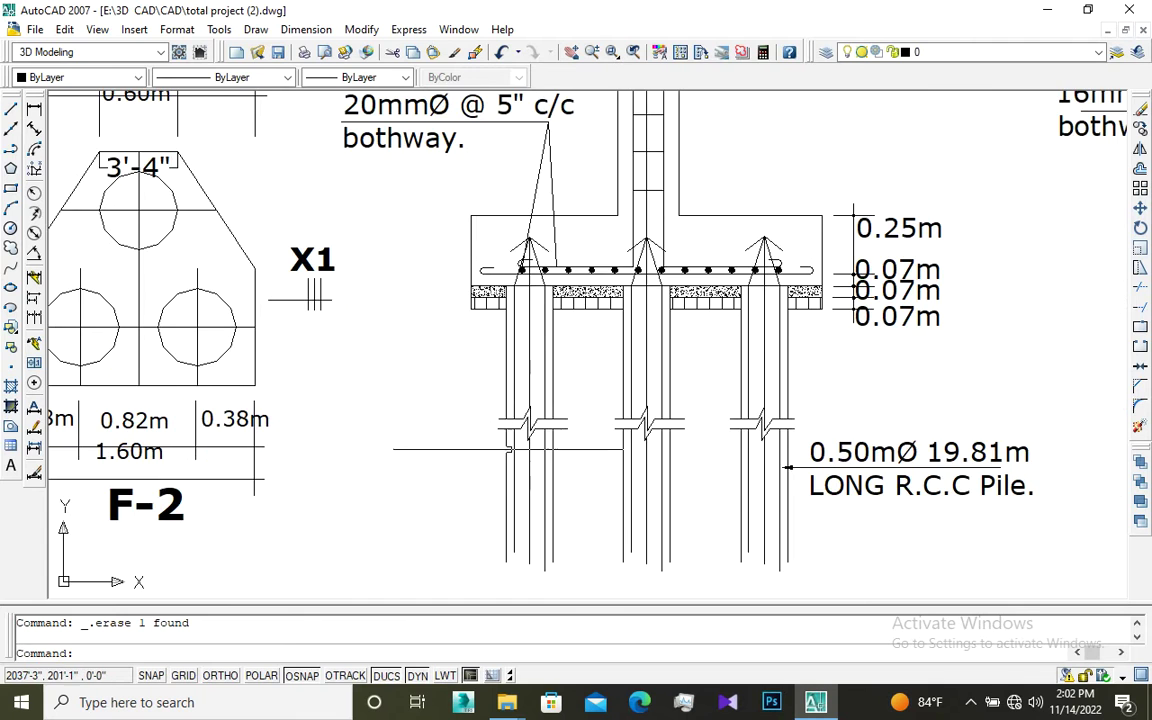
{"action": "scroll", "coordinate": [508, 450], "scroll_direction": "down", "scroll_amount": 2}
{"action": "scroll", "coordinate": [508, 450], "scroll_direction": "up", "scroll_amount": 3}
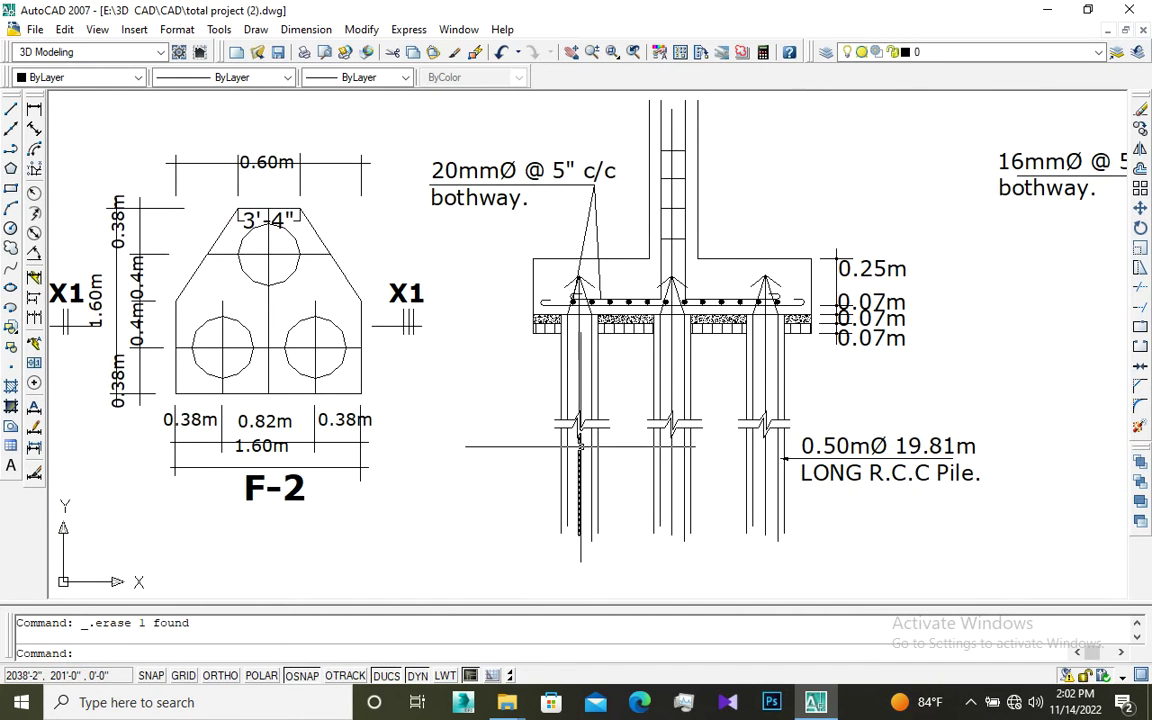
{"action": "scroll", "coordinate": [664, 428], "scroll_direction": "up", "scroll_amount": 1}
{"action": "scroll", "coordinate": [664, 428], "scroll_direction": "down", "scroll_amount": 4}
{"action": "scroll", "coordinate": [664, 428], "scroll_direction": "up", "scroll_amount": 1}
{"action": "scroll", "coordinate": [670, 430], "scroll_direction": "down", "scroll_amount": 2}
{"action": "scroll", "coordinate": [576, 500], "scroll_direction": "down", "scroll_amount": 2}
{"action": "scroll", "coordinate": [900, 420], "scroll_direction": "up", "scroll_amount": 2}
Step: Zoom and pan onto the 16mmØ section's rebar callout and 0.25m cap dimensions
{"action": "scroll", "coordinate": [915, 350], "scroll_direction": "up", "scroll_amount": 2}
{"action": "scroll", "coordinate": [920, 380], "scroll_direction": "down", "scroll_amount": 4}
{"action": "scroll", "coordinate": [590, 425], "scroll_direction": "up", "scroll_amount": 1}
{"action": "scroll", "coordinate": [615, 420], "scroll_direction": "up", "scroll_amount": 1}
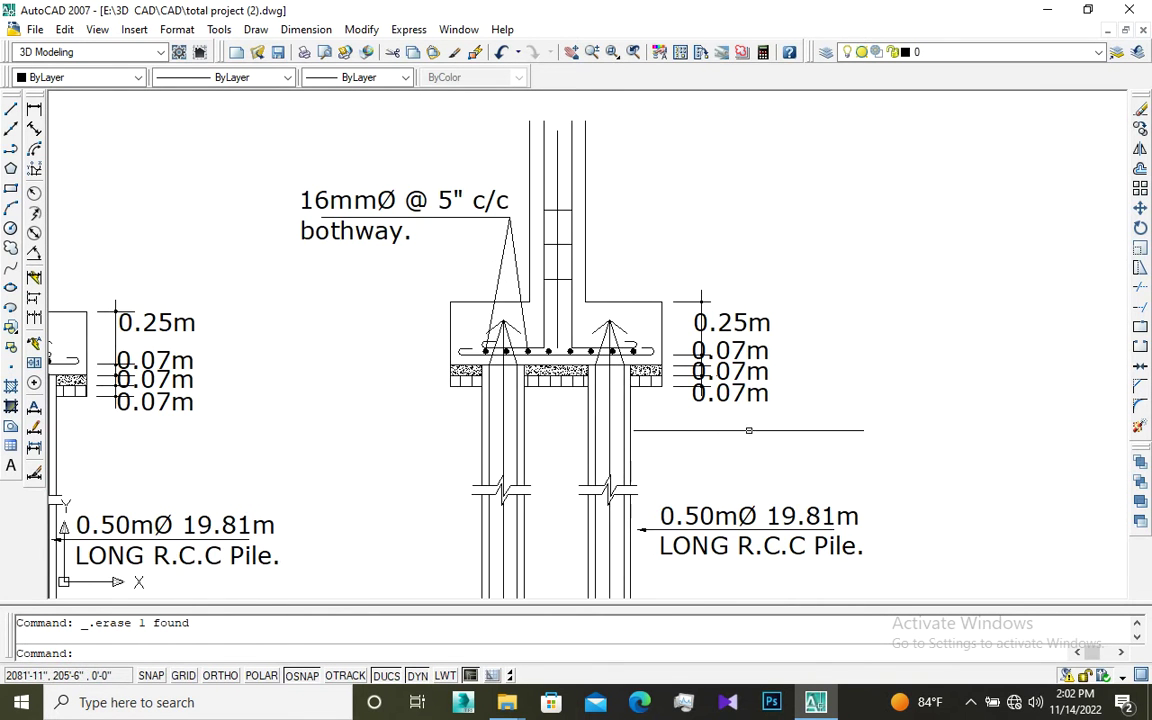
{"action": "scroll", "coordinate": [860, 465], "scroll_direction": "down", "scroll_amount": 2}
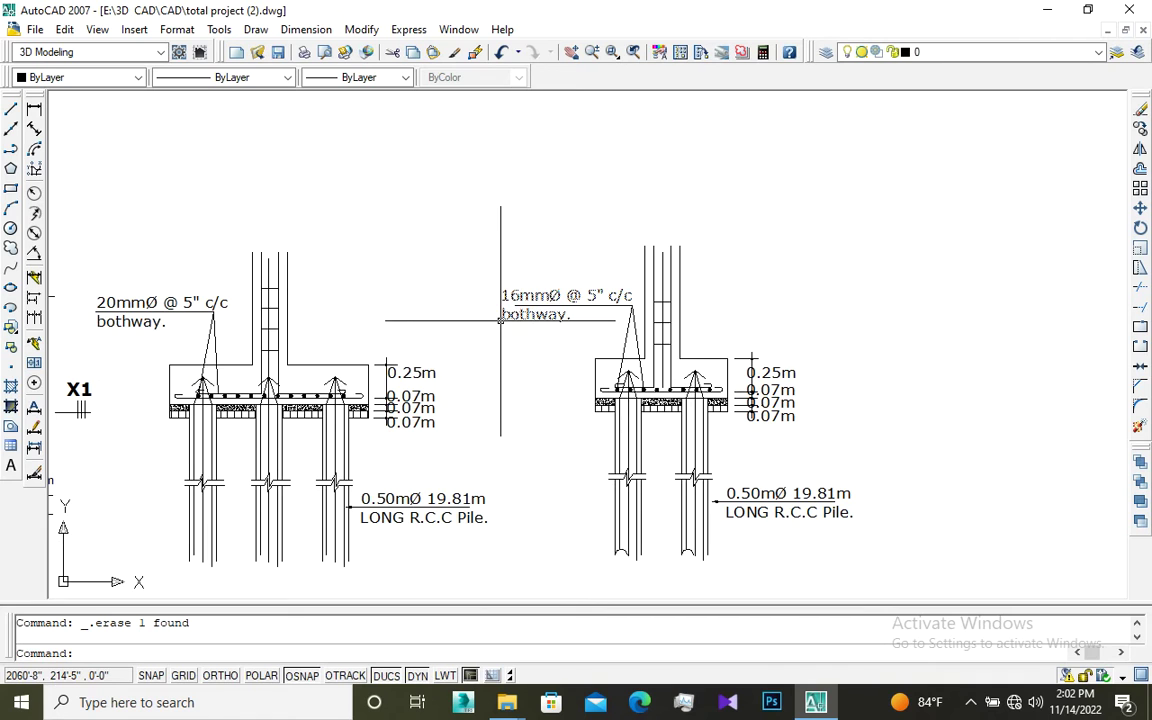
{"action": "scroll", "coordinate": [761, 393], "scroll_direction": "up", "scroll_amount": 1}
{"action": "scroll", "coordinate": [695, 430], "scroll_direction": "up", "scroll_amount": 1}
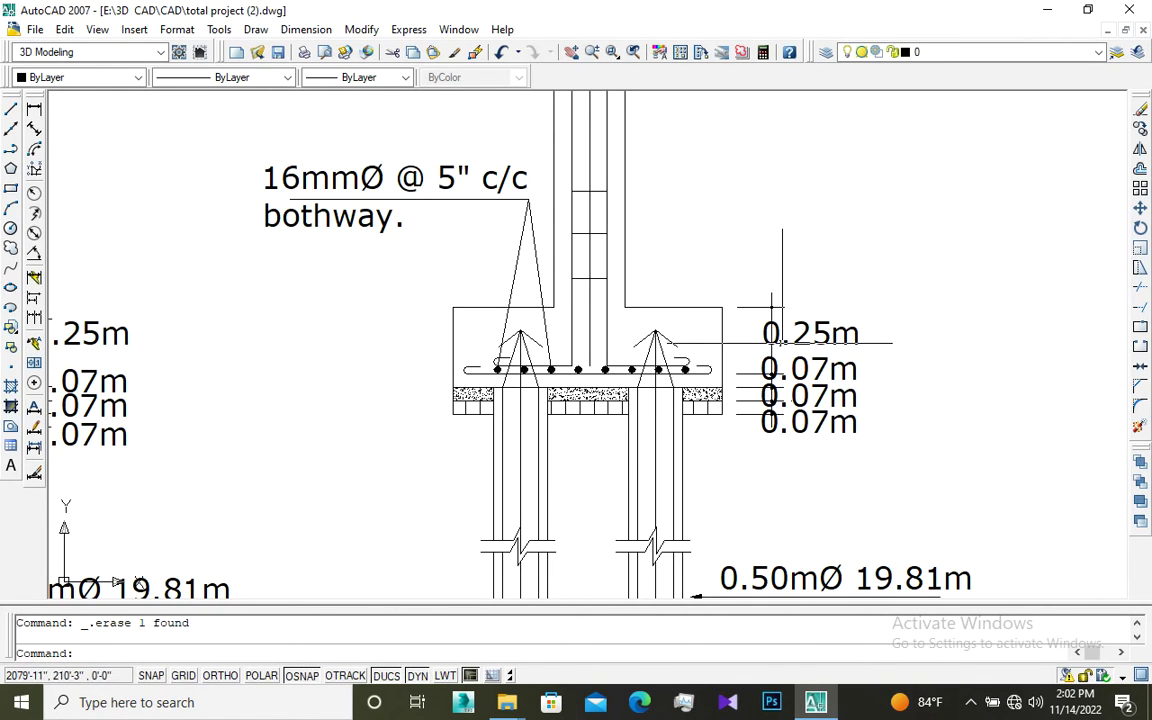
{"action": "scroll", "coordinate": [600, 320], "scroll_direction": "down", "scroll_amount": 3}
{"action": "scroll", "coordinate": [587, 303], "scroll_direction": "up", "scroll_amount": 2}
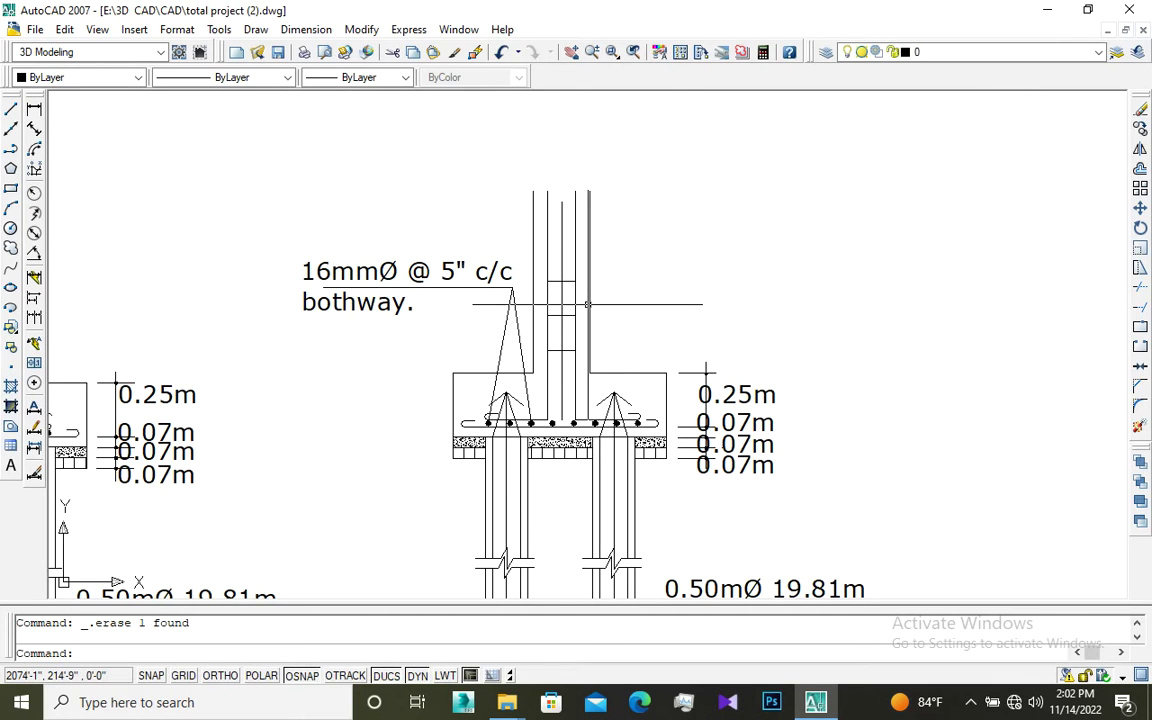
{"action": "scroll", "coordinate": [631, 186], "scroll_direction": "down", "scroll_amount": 1}
{"action": "scroll", "coordinate": [646, 430], "scroll_direction": "up", "scroll_amount": 1}
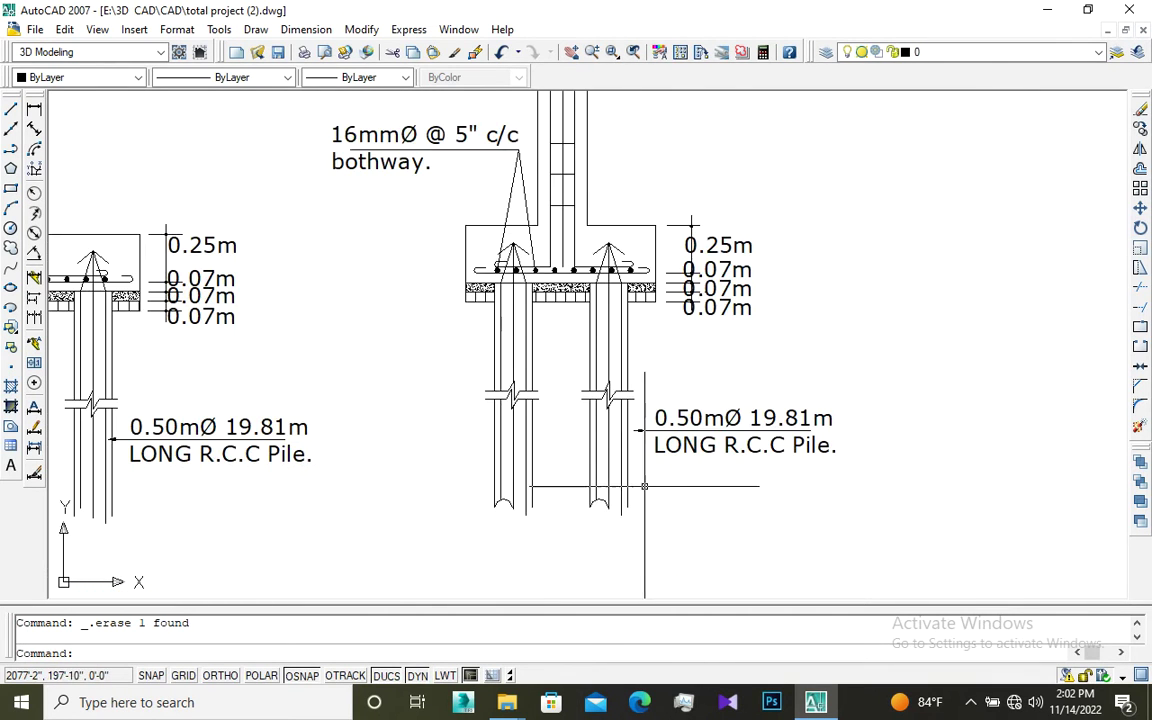
{"action": "scroll", "coordinate": [646, 430], "scroll_direction": "down", "scroll_amount": 1}
{"action": "scroll", "coordinate": [612, 447], "scroll_direction": "up", "scroll_amount": 1}
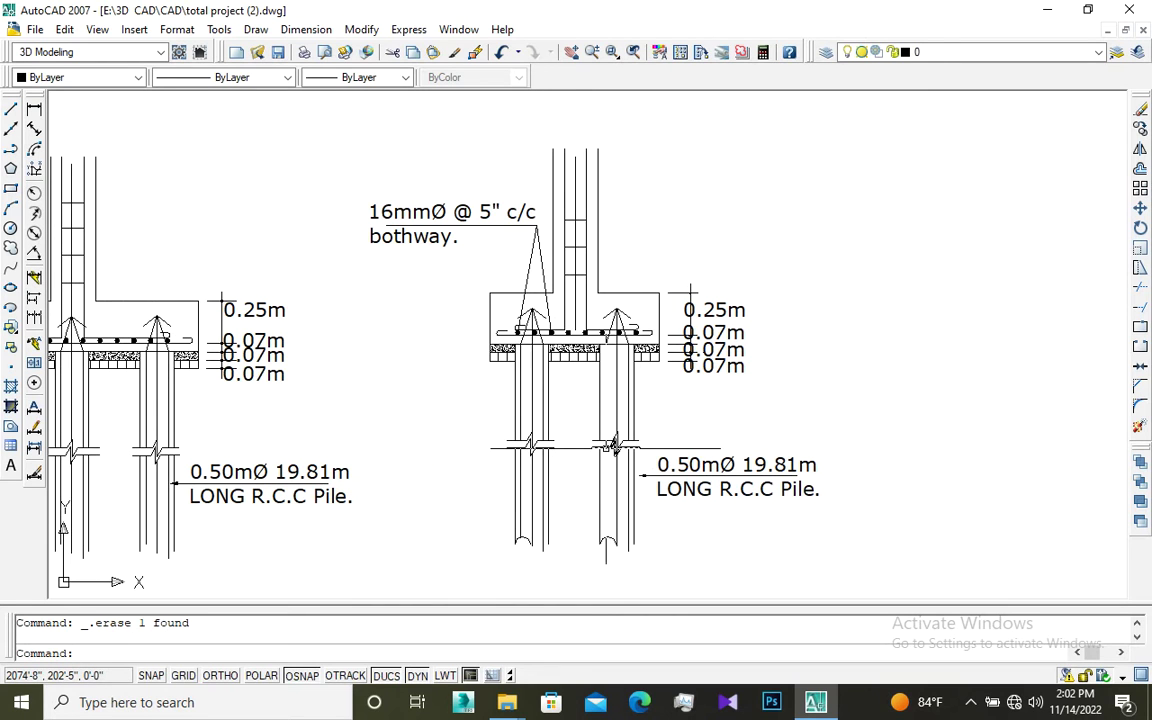
{"action": "left_click_drag", "start_coordinate": [612, 447], "coordinate": [616, 440]}
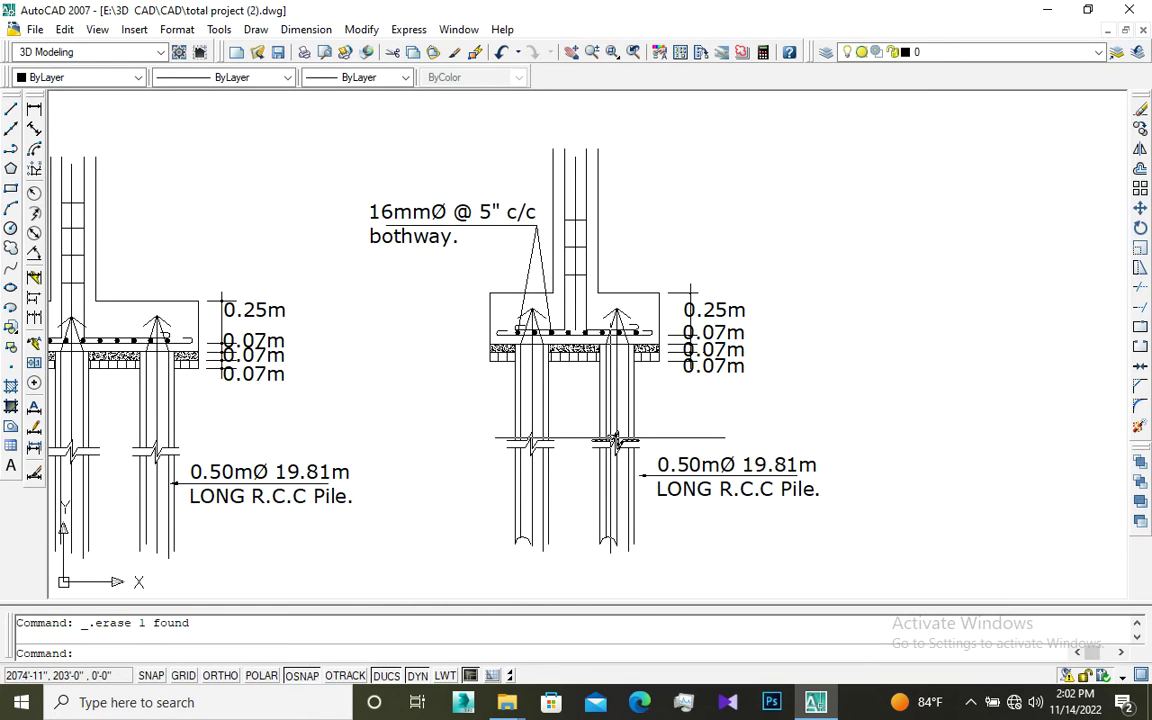
{"action": "scroll", "coordinate": [567, 374], "scroll_direction": "up", "scroll_amount": 1}
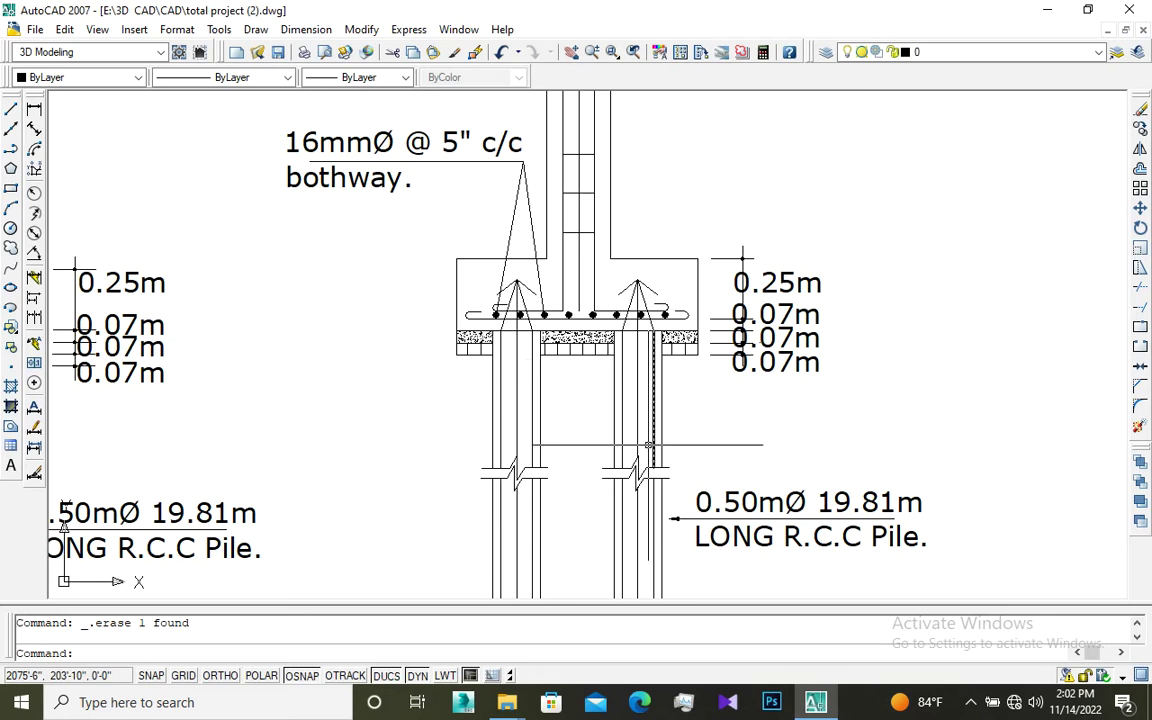
{"action": "scroll", "coordinate": [587, 405], "scroll_direction": "down", "scroll_amount": 1}
{"action": "scroll", "coordinate": [472, 225], "scroll_direction": "up", "scroll_amount": 2}
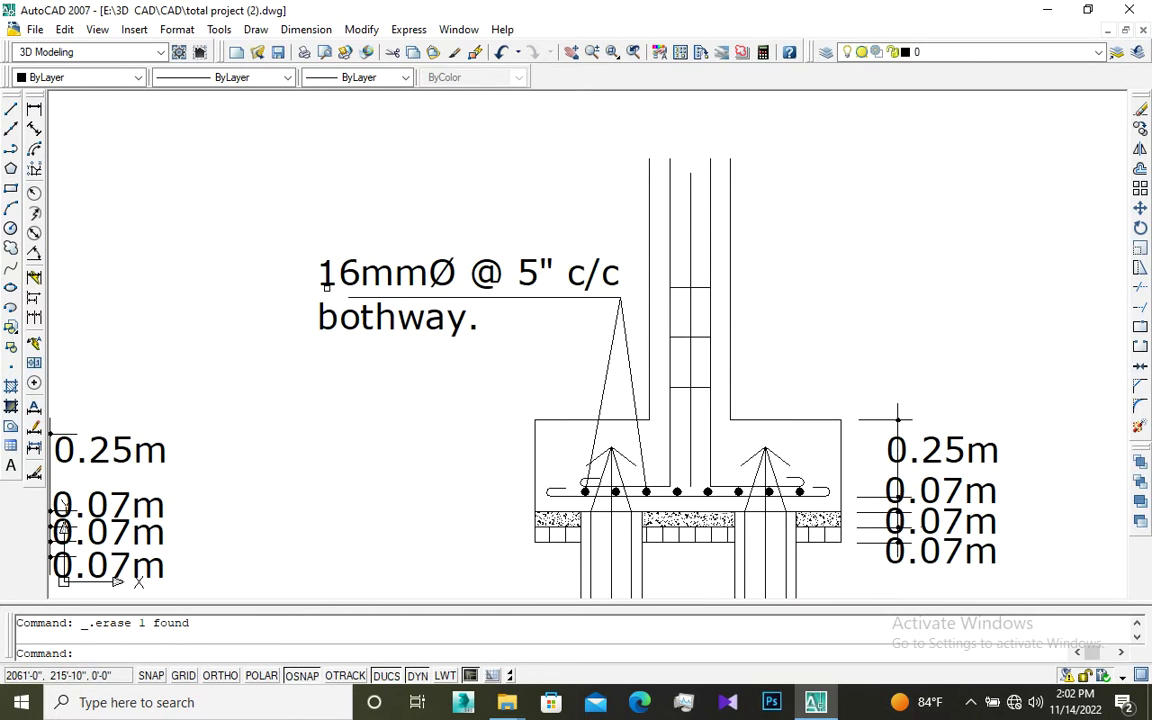
Step: Zoom in and out across the drawing to locate the 20mmØ pile cap section
{"action": "scroll", "coordinate": [552, 245], "scroll_direction": "down", "scroll_amount": 1}
{"action": "scroll", "coordinate": [644, 421], "scroll_direction": "up", "scroll_amount": 3}
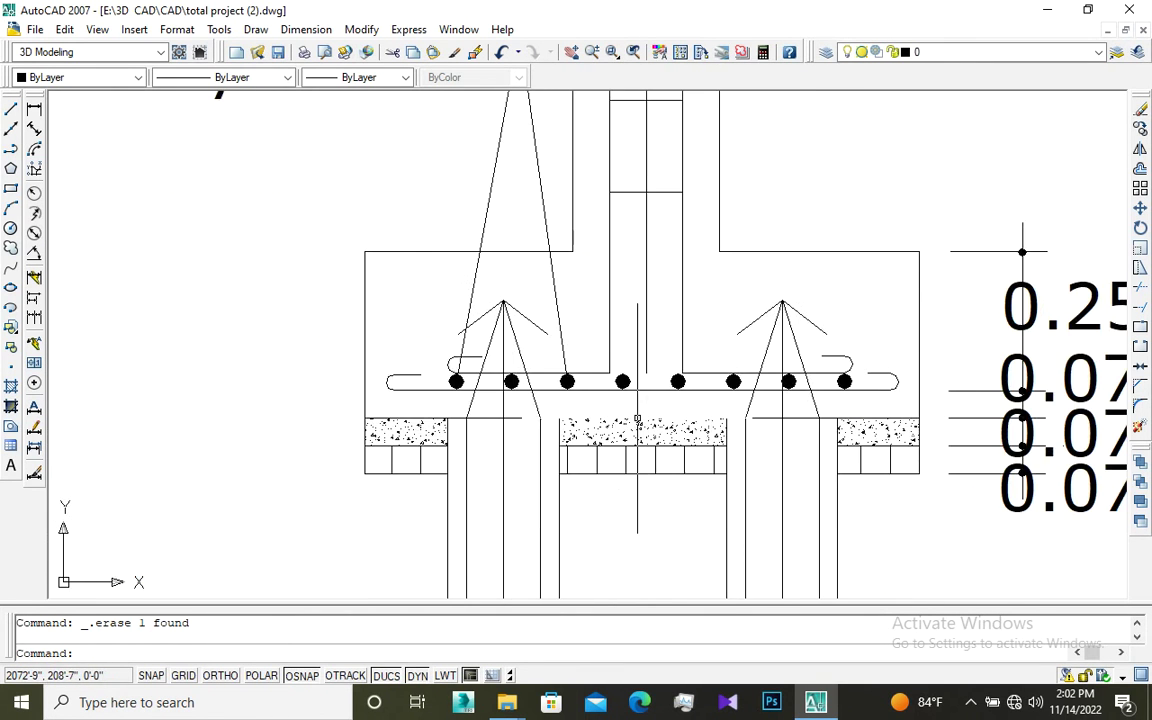
{"action": "scroll", "coordinate": [493, 420], "scroll_direction": "up", "scroll_amount": 2}
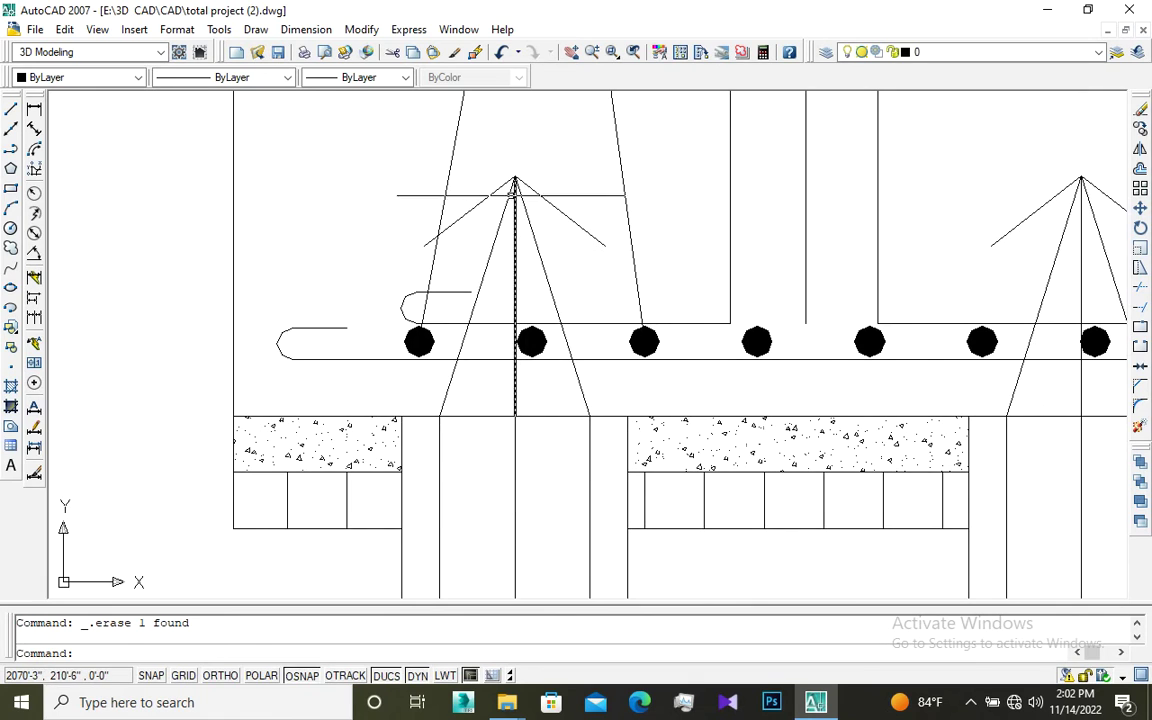
{"action": "scroll", "coordinate": [489, 289], "scroll_direction": "down", "scroll_amount": 2}
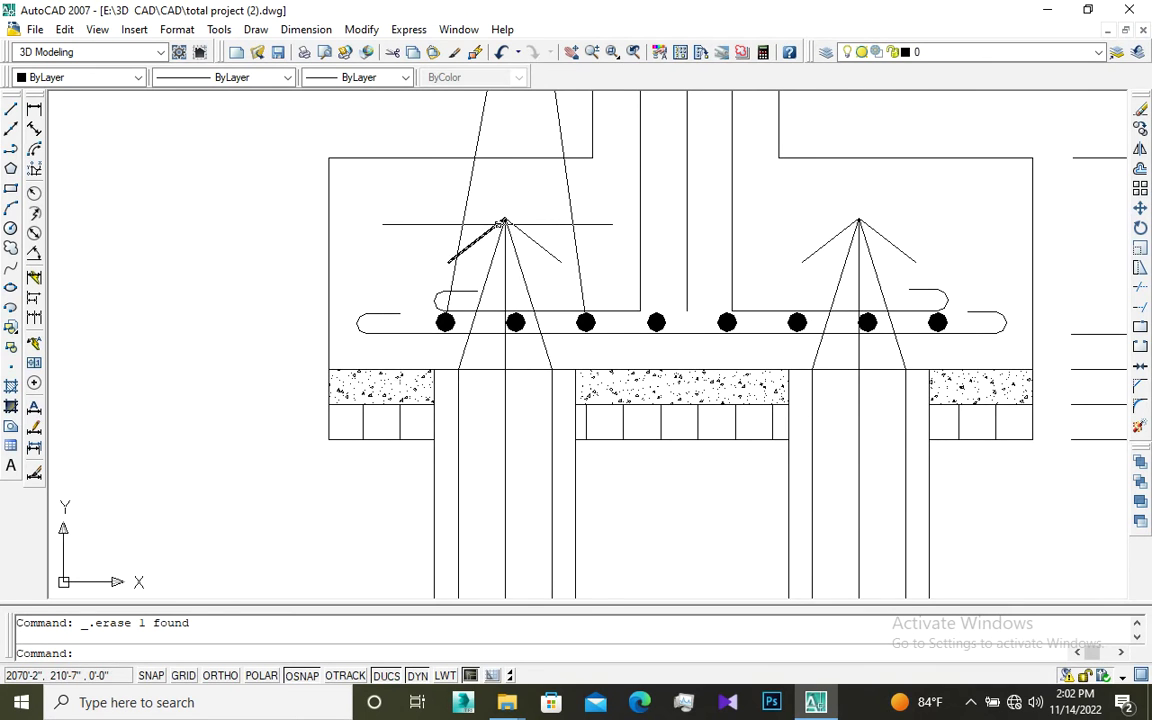
{"action": "scroll", "coordinate": [505, 220], "scroll_direction": "up", "scroll_amount": 2}
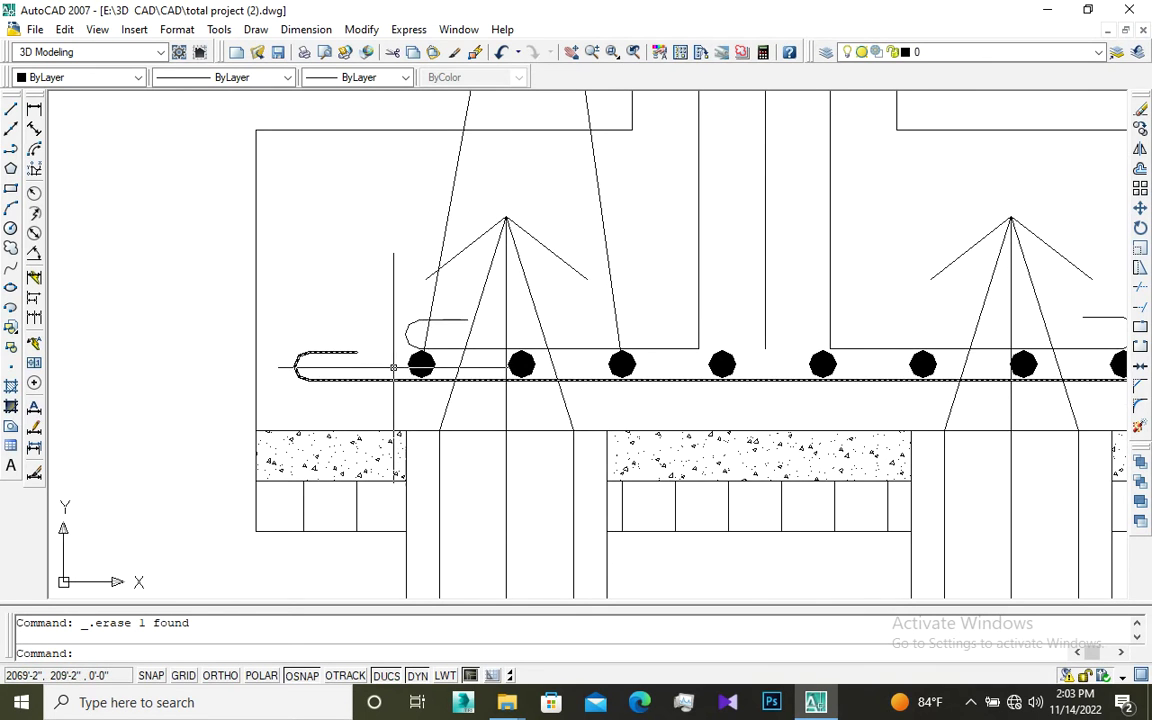
{"action": "scroll", "coordinate": [592, 320], "scroll_direction": "down", "scroll_amount": 2}
{"action": "scroll", "coordinate": [592, 320], "scroll_direction": "down", "scroll_amount": 2}
{"action": "scroll", "coordinate": [660, 321], "scroll_direction": "down", "scroll_amount": 4}
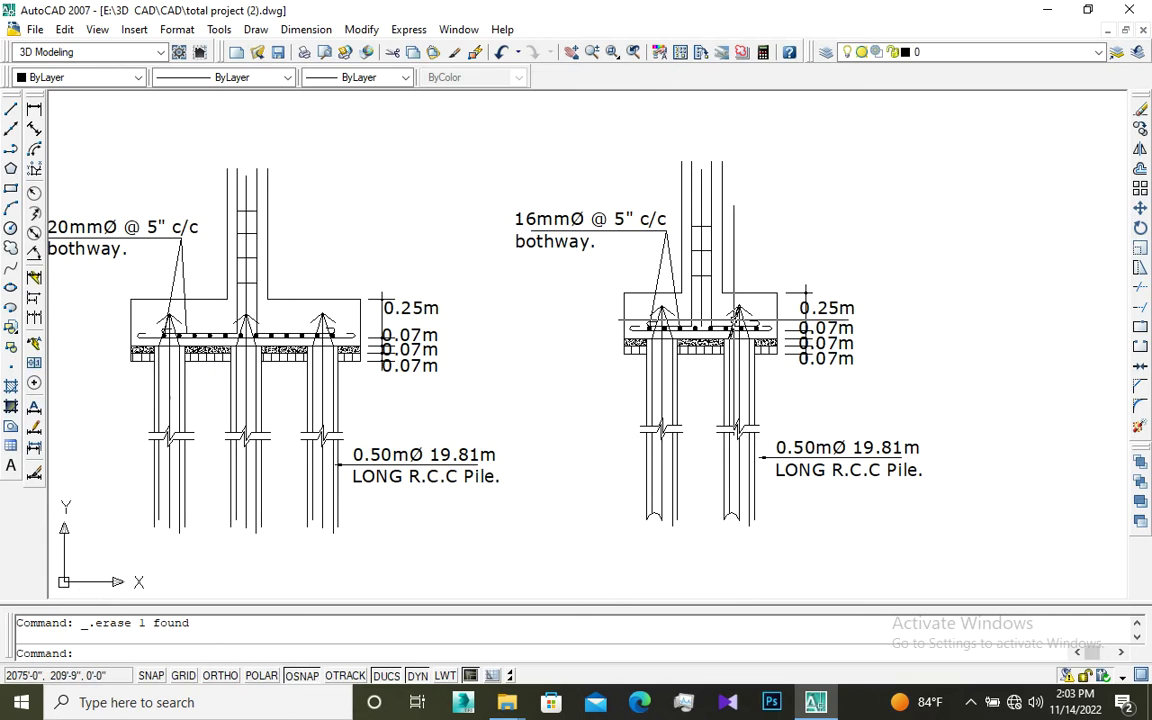
{"action": "scroll", "coordinate": [682, 396], "scroll_direction": "up", "scroll_amount": 3}
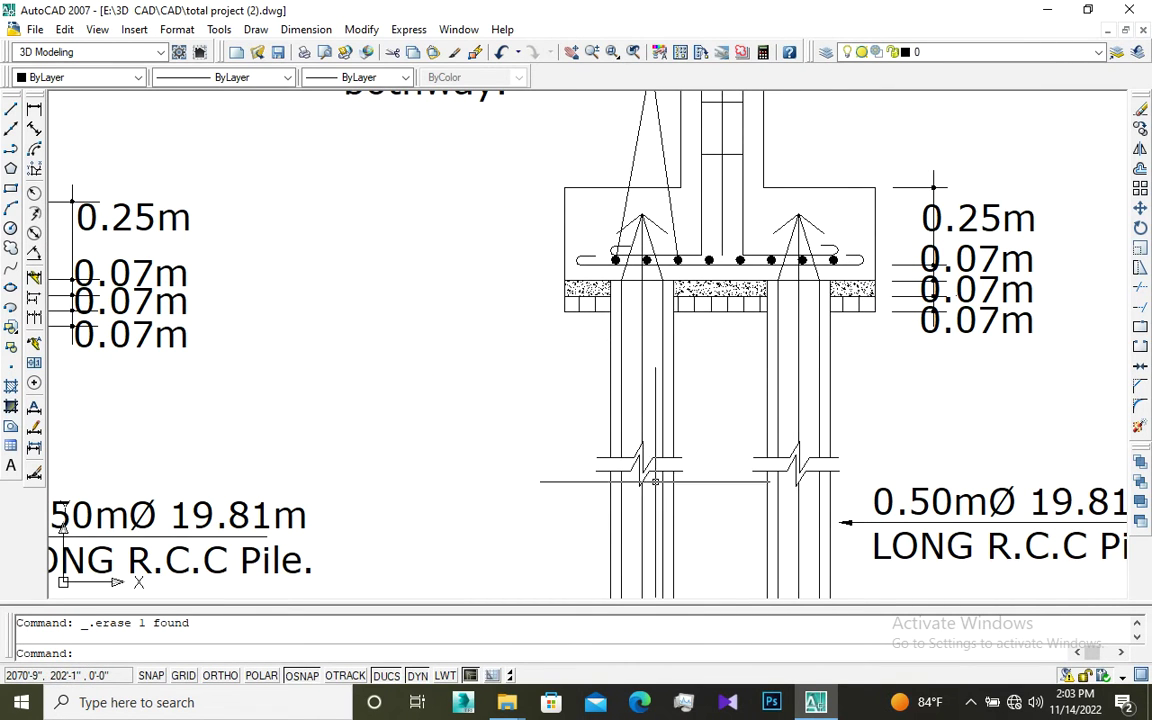
{"action": "scroll", "coordinate": [655, 481], "scroll_direction": "down", "scroll_amount": 2}
{"action": "scroll", "coordinate": [659, 378], "scroll_direction": "down", "scroll_amount": 1}
{"action": "scroll", "coordinate": [659, 378], "scroll_direction": "up", "scroll_amount": 5}
{"action": "scroll", "coordinate": [659, 378], "scroll_direction": "down", "scroll_amount": 6}
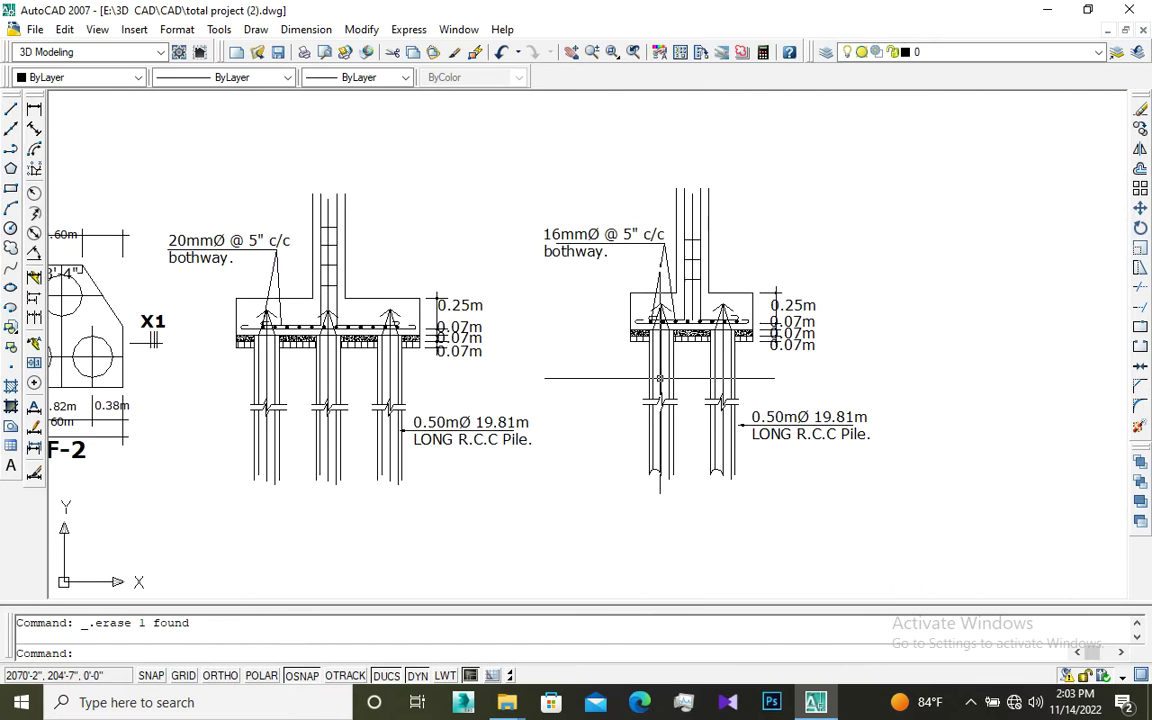
{"action": "scroll", "coordinate": [659, 381], "scroll_direction": "up", "scroll_amount": 3}
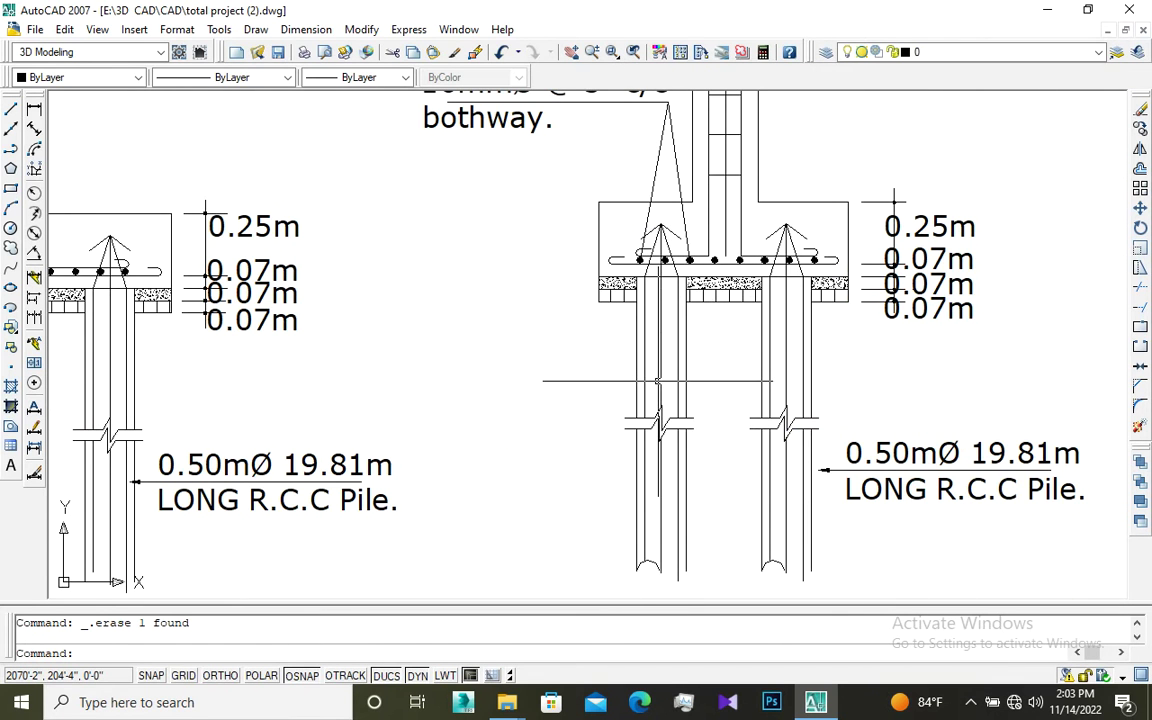
{"action": "scroll", "coordinate": [657, 381], "scroll_direction": "up", "scroll_amount": 3}
{"action": "scroll", "coordinate": [657, 381], "scroll_direction": "up", "scroll_amount": 1}
{"action": "scroll", "coordinate": [657, 381], "scroll_direction": "down", "scroll_amount": 8}
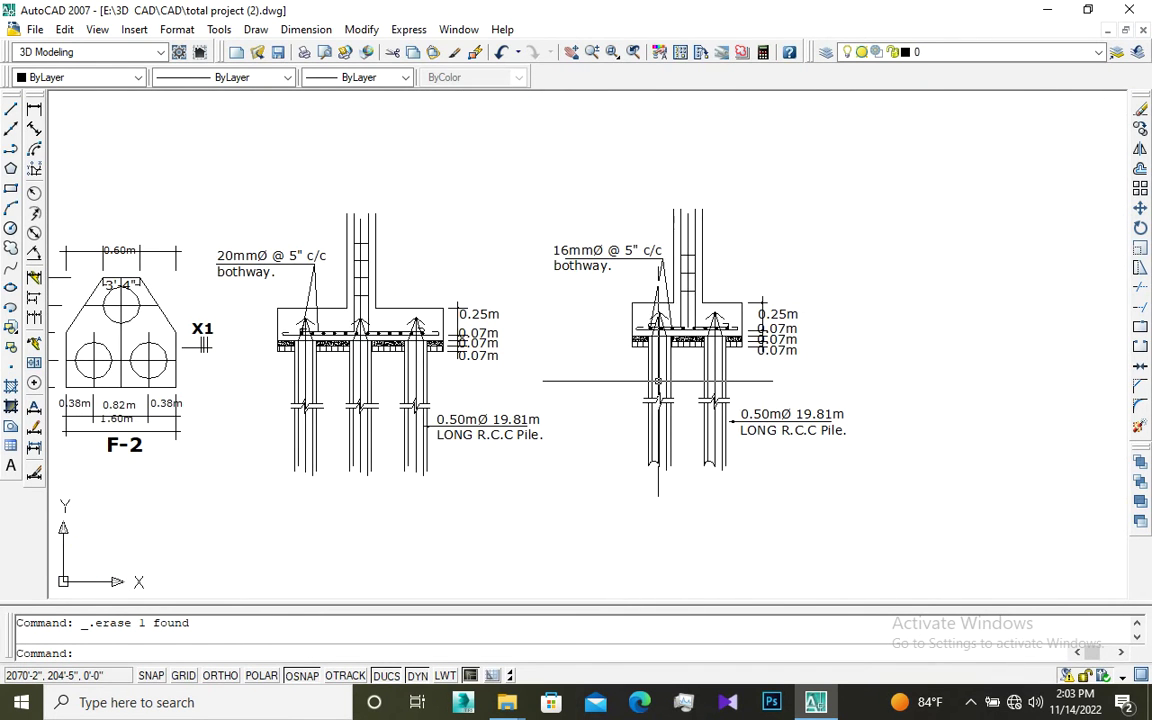
{"action": "scroll", "coordinate": [658, 381], "scroll_direction": "up", "scroll_amount": 1}
{"action": "scroll", "coordinate": [658, 381], "scroll_direction": "down", "scroll_amount": 2}
Step: Pan to frame F-2 and both sections, then enlarge the 20mmØ section's rebar label and column
{"action": "middle_click_drag", "start_coordinate": [600, 390], "coordinate": [730, 400]}
{"action": "scroll", "coordinate": [732, 402], "scroll_direction": "up", "scroll_amount": 1}
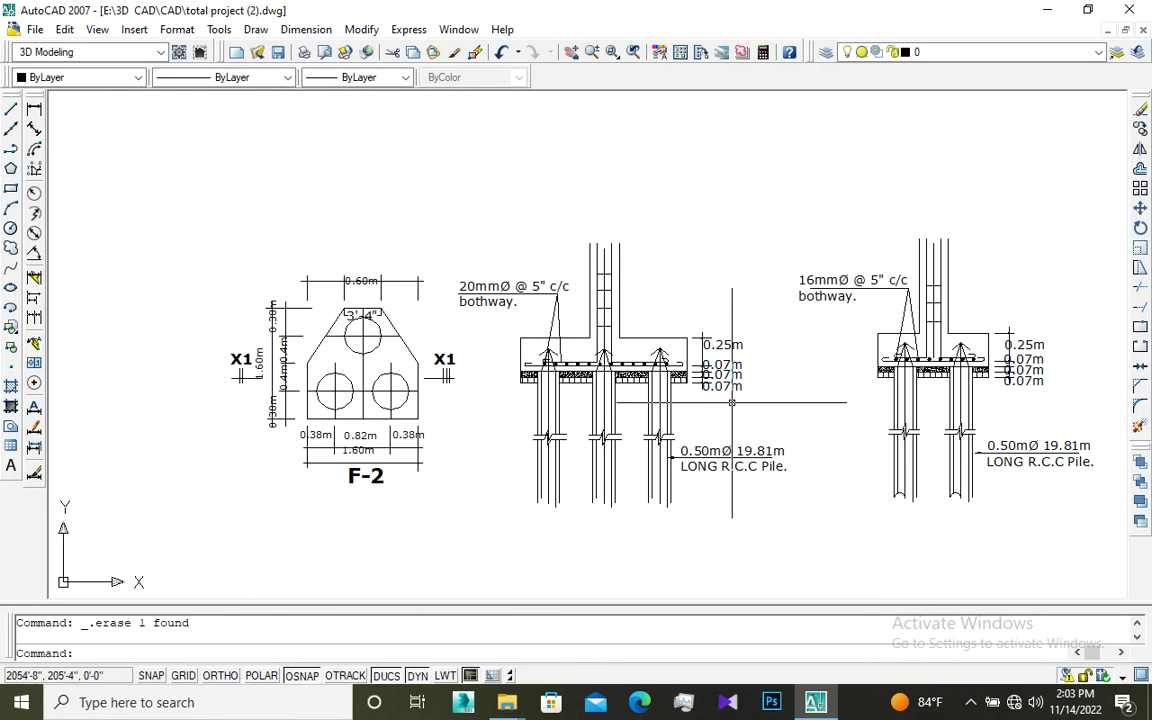
{"action": "scroll", "coordinate": [523, 408], "scroll_direction": "up", "scroll_amount": 1}
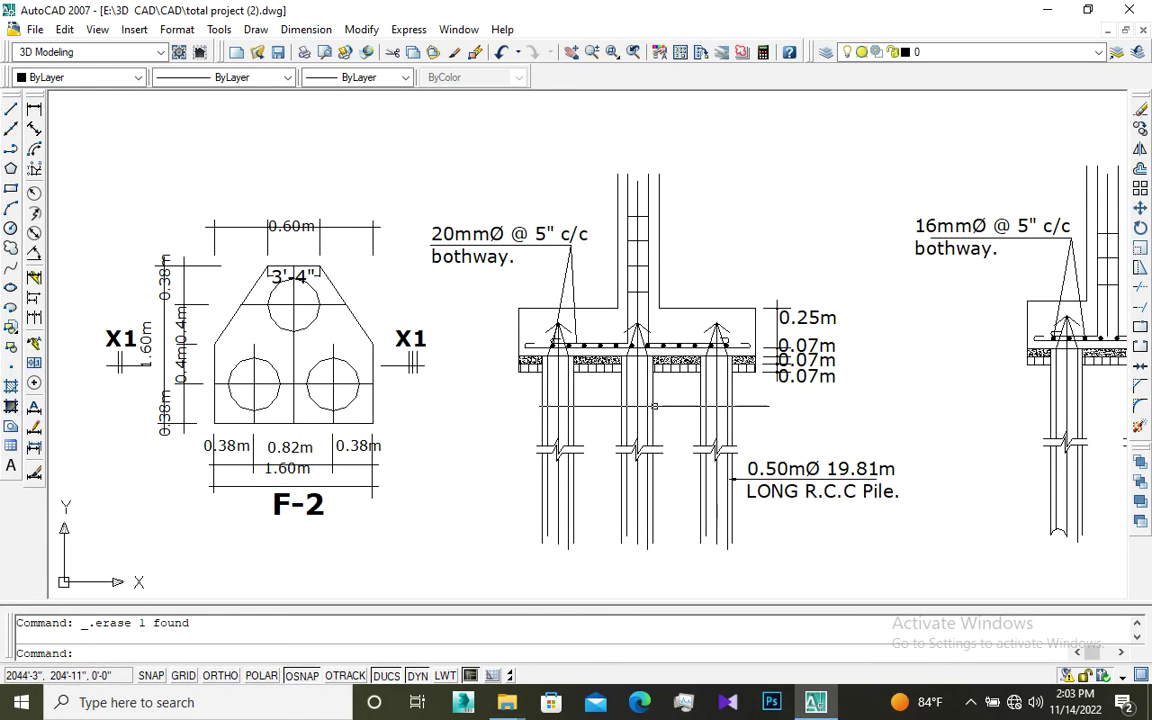
{"action": "scroll", "coordinate": [460, 440], "scroll_direction": "down", "scroll_amount": 2}
{"action": "scroll", "coordinate": [400, 465], "scroll_direction": "up", "scroll_amount": 2}
{"action": "scroll", "coordinate": [396, 459], "scroll_direction": "down", "scroll_amount": 1}
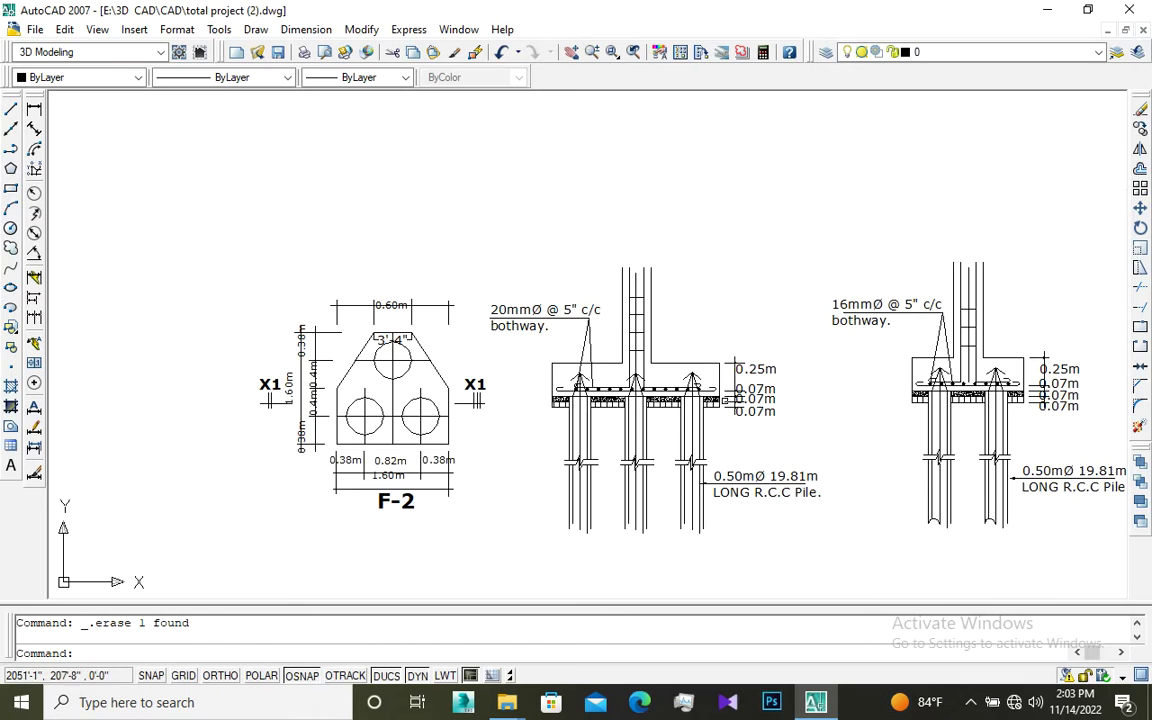
{"action": "scroll", "coordinate": [735, 358], "scroll_direction": "up", "scroll_amount": 1}
{"action": "scroll", "coordinate": [640, 340], "scroll_direction": "up", "scroll_amount": 1}
{"action": "scroll", "coordinate": [624, 207], "scroll_direction": "up", "scroll_amount": 1}
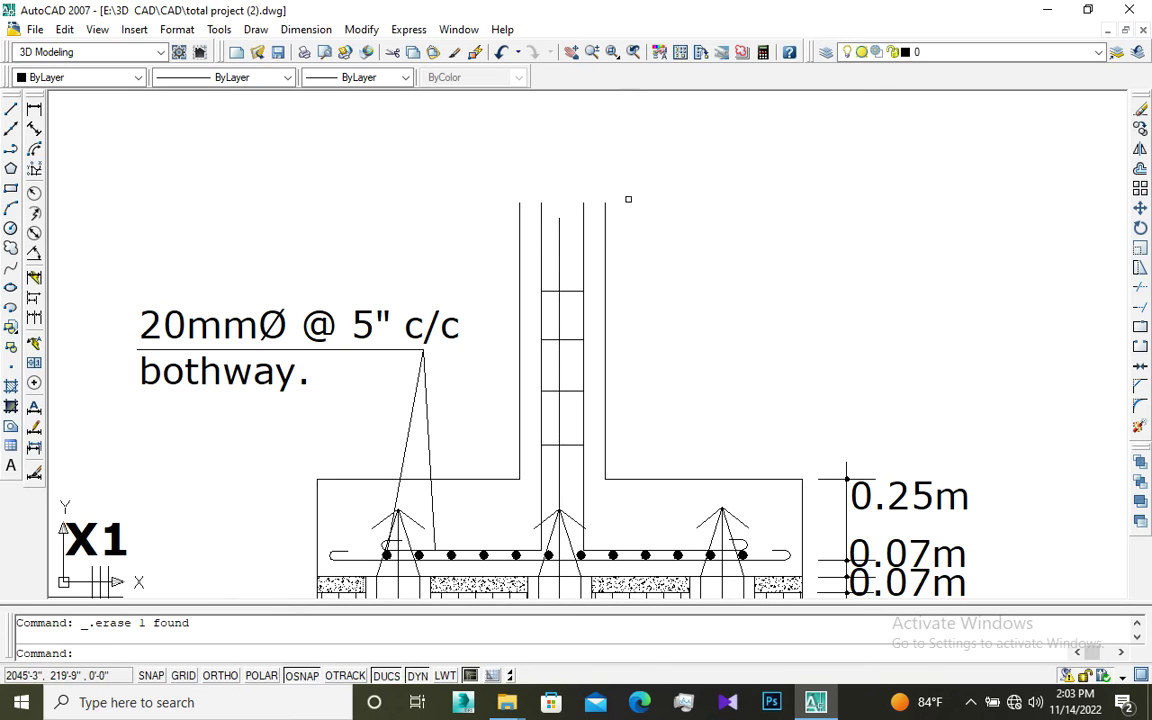
Step: Zoom until the 20mmØ @ 5" c/c section's 0.25m cap and three 0.50mØ piles fill the view
{"action": "scroll", "coordinate": [663, 329], "scroll_direction": "down", "scroll_amount": 1}
{"action": "scroll", "coordinate": [633, 270], "scroll_direction": "down", "scroll_amount": 1}
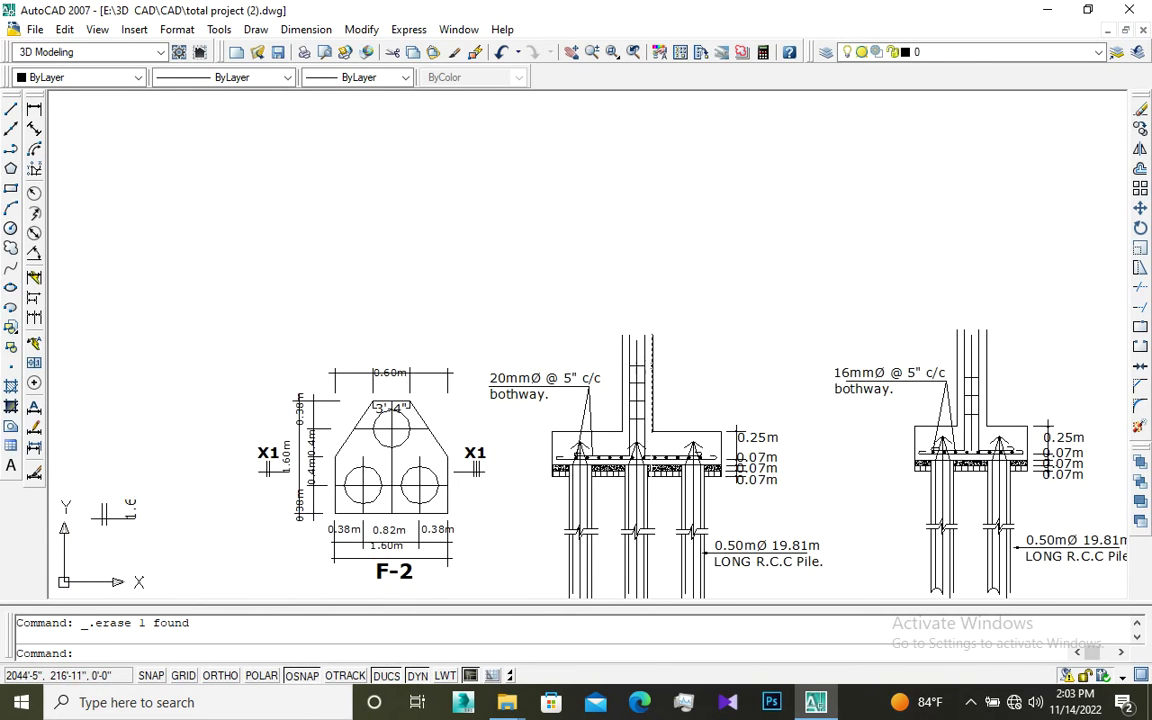
{"action": "scroll", "coordinate": [653, 356], "scroll_direction": "up", "scroll_amount": 1}
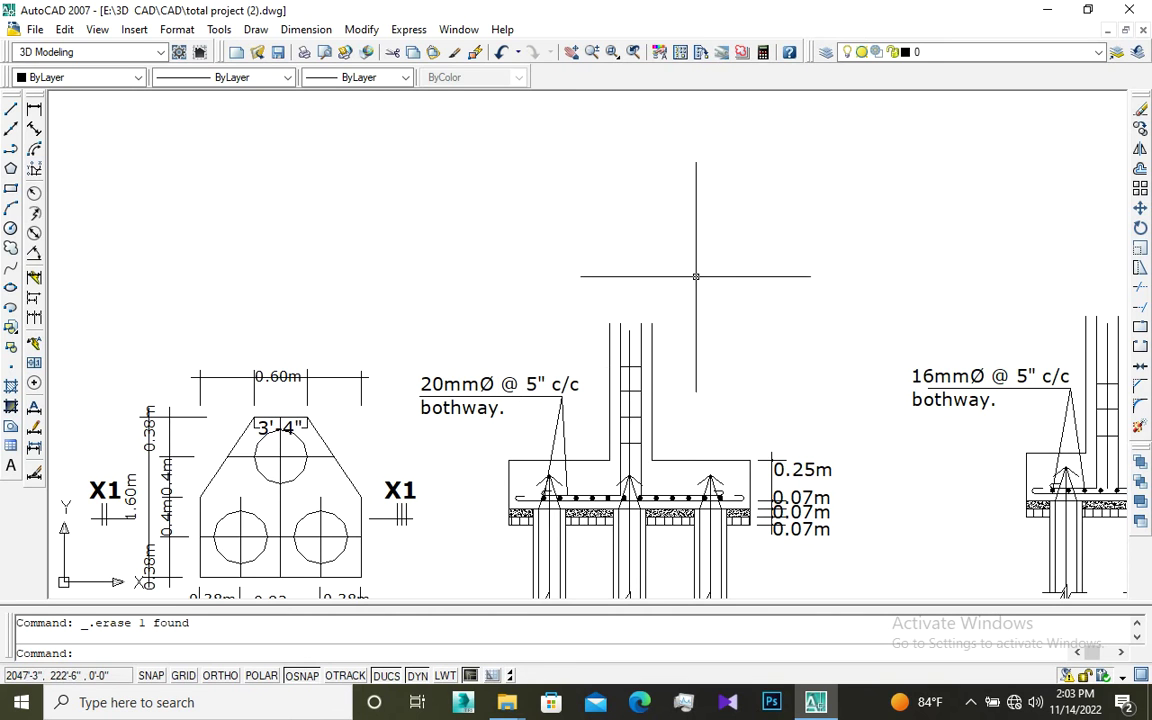
{"action": "scroll", "coordinate": [653, 180], "scroll_direction": "down", "scroll_amount": 2}
{"action": "scroll", "coordinate": [640, 255], "scroll_direction": "up", "scroll_amount": 1}
{"action": "scroll", "coordinate": [640, 255], "scroll_direction": "down", "scroll_amount": 4}
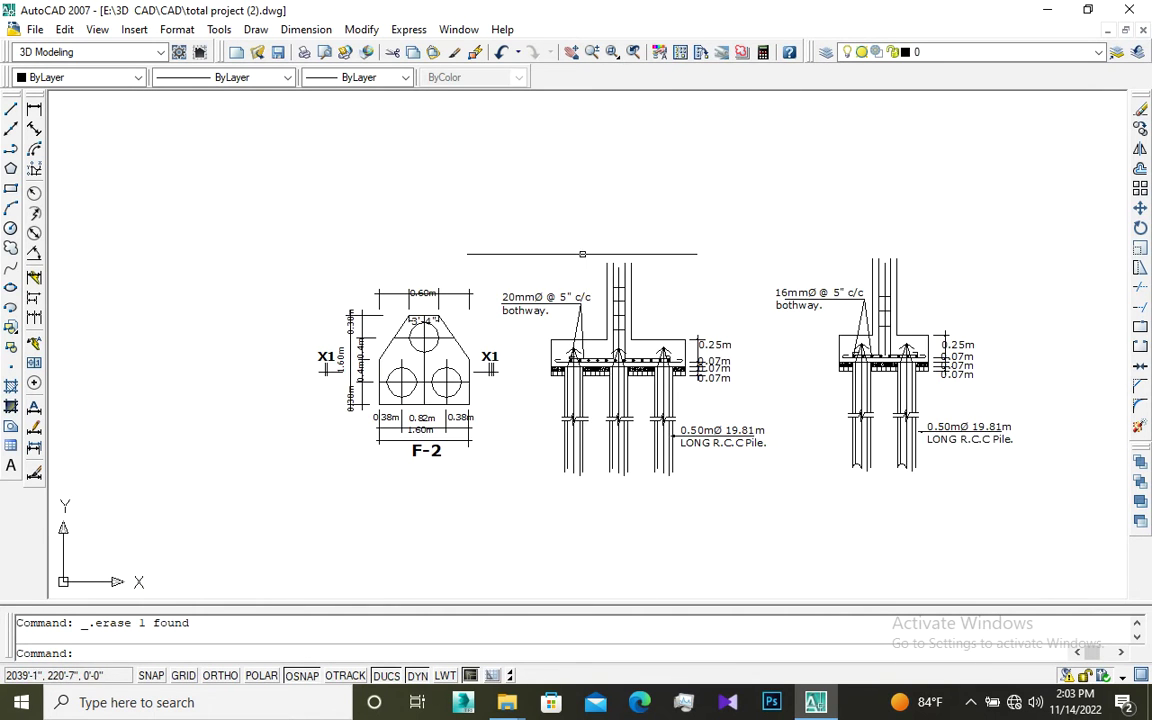
{"action": "scroll", "coordinate": [630, 257], "scroll_direction": "up", "scroll_amount": 3}
{"action": "scroll", "coordinate": [719, 449], "scroll_direction": "up", "scroll_amount": 2}
{"action": "scroll", "coordinate": [700, 460], "scroll_direction": "down", "scroll_amount": 4}
{"action": "scroll", "coordinate": [680, 475], "scroll_direction": "up", "scroll_amount": 4}
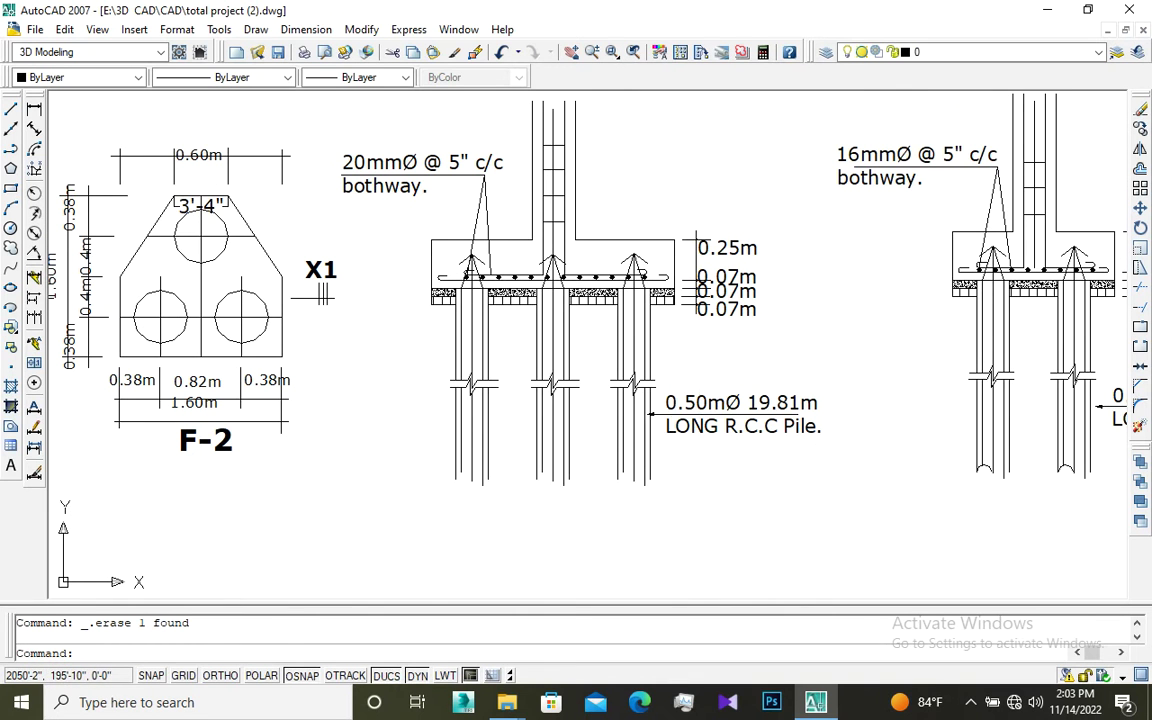
{"action": "scroll", "coordinate": [650, 413], "scroll_direction": "down", "scroll_amount": 3}
{"action": "scroll", "coordinate": [645, 430], "scroll_direction": "up", "scroll_amount": 3}
{"action": "scroll", "coordinate": [640, 450], "scroll_direction": "down", "scroll_amount": 3}
{"action": "scroll", "coordinate": [633, 467], "scroll_direction": "up", "scroll_amount": 2}
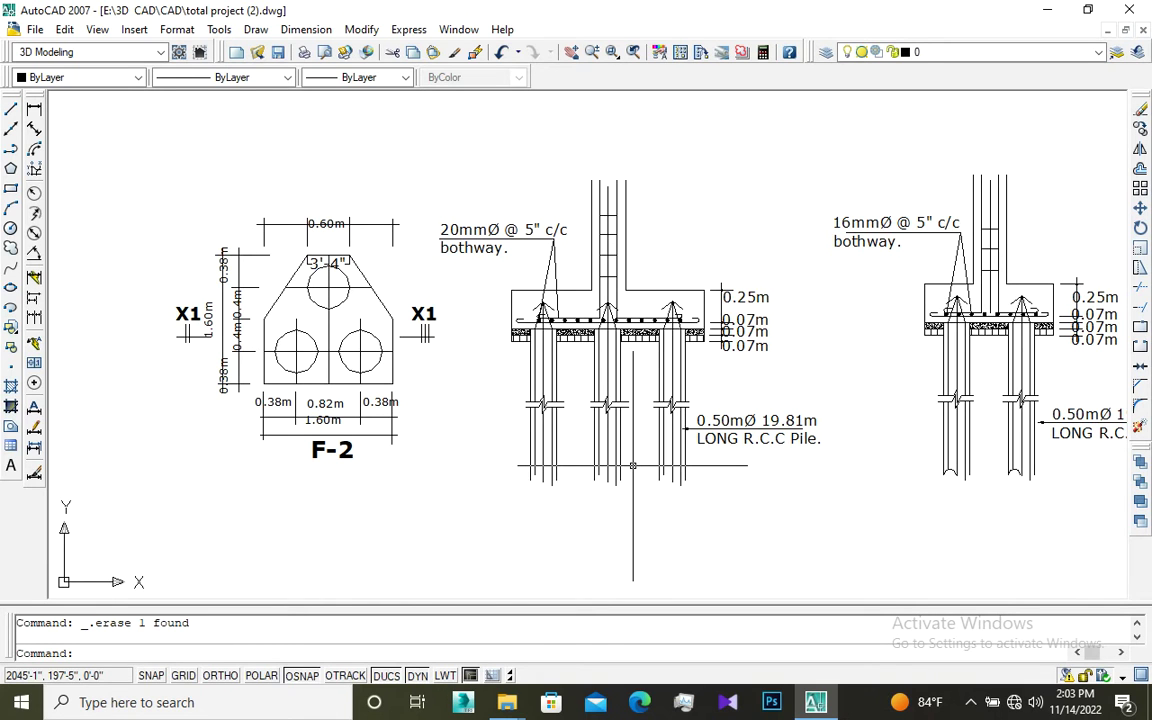
{"action": "scroll", "coordinate": [633, 466], "scroll_direction": "up", "scroll_amount": 2}
{"action": "scroll", "coordinate": [702, 436], "scroll_direction": "down", "scroll_amount": 3}
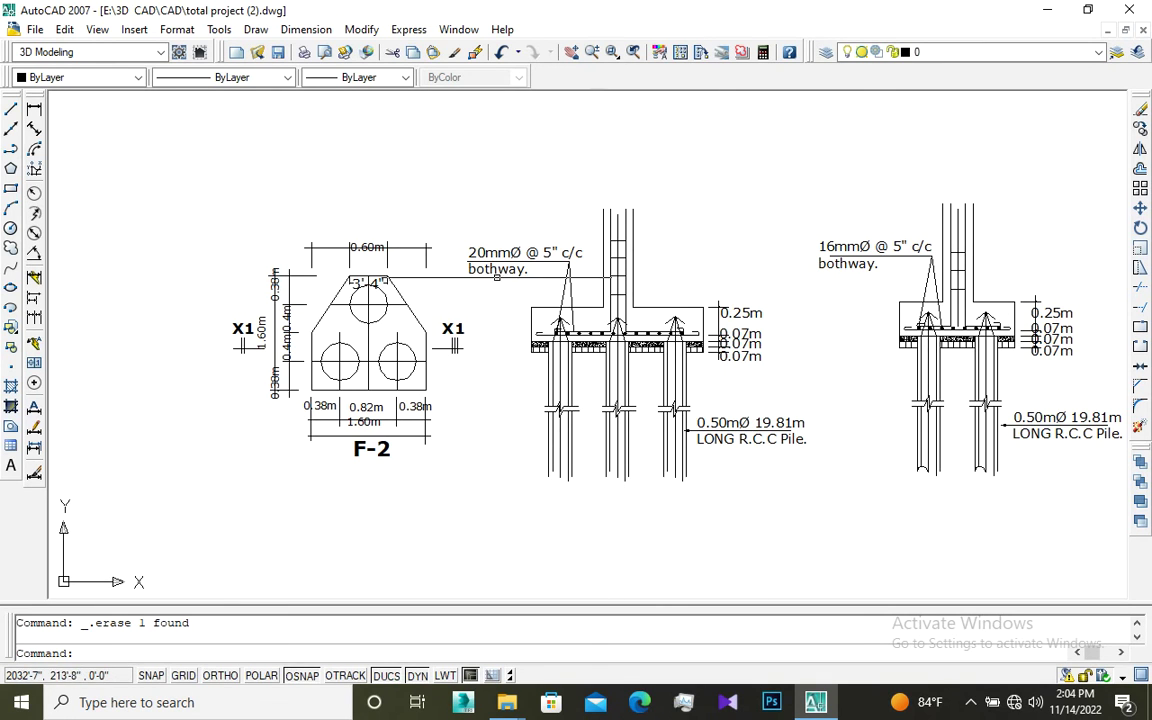
{"action": "scroll", "coordinate": [599, 470], "scroll_direction": "down", "scroll_amount": 3}
{"action": "scroll", "coordinate": [686, 426], "scroll_direction": "up", "scroll_amount": 2}
{"action": "scroll", "coordinate": [686, 426], "scroll_direction": "up", "scroll_amount": 1}
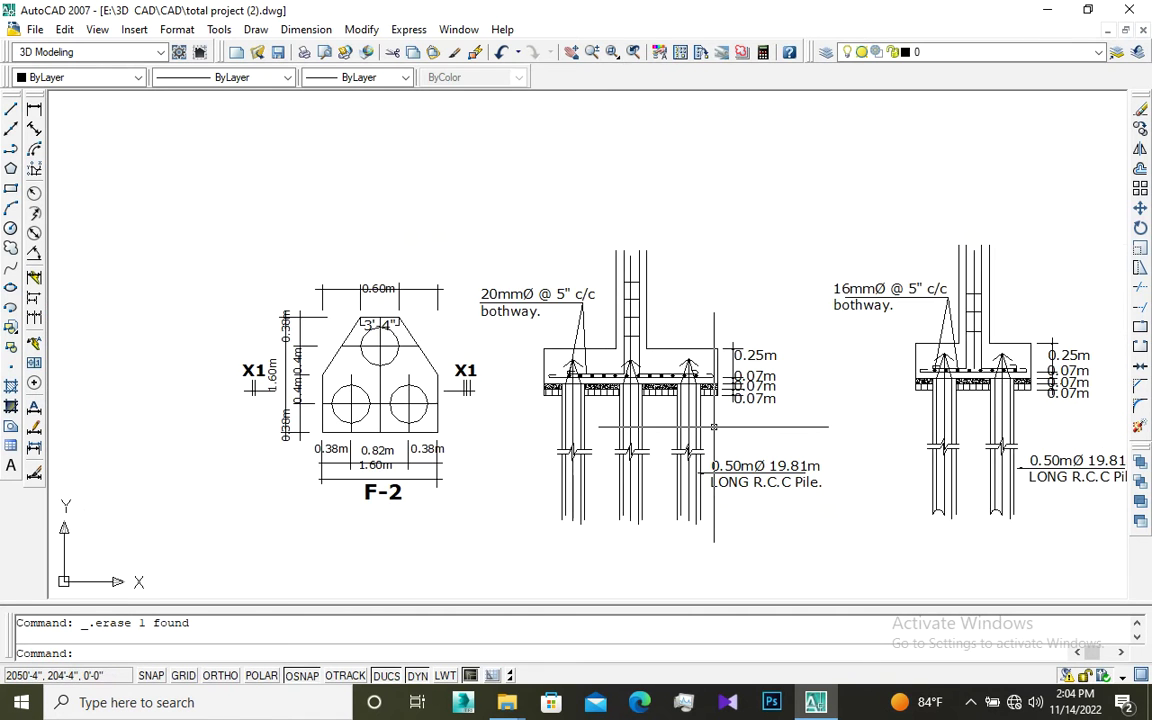
{"action": "scroll", "coordinate": [686, 426], "scroll_direction": "up", "scroll_amount": 1}
{"action": "scroll", "coordinate": [686, 426], "scroll_direction": "up", "scroll_amount": 1}
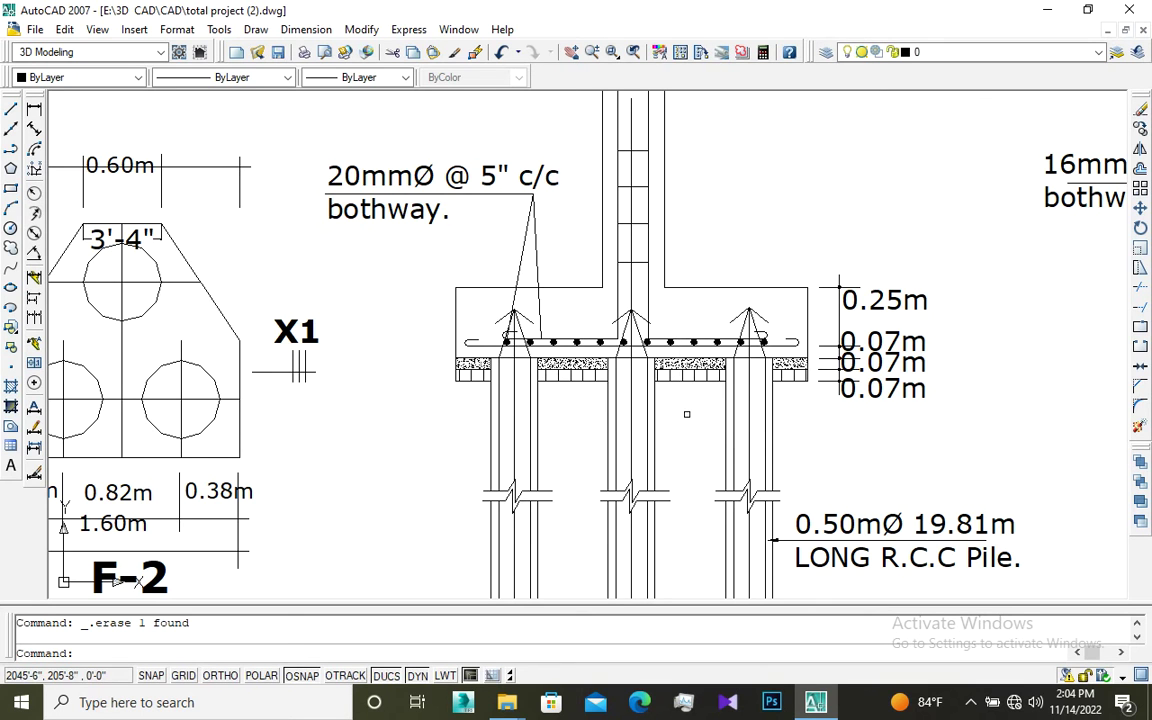
Step: Zoom around the F-2 plan, then out until it shows beside the 20mmØ and 16mmØ sections
{"action": "scroll", "coordinate": [679, 427], "scroll_direction": "down", "scroll_amount": 4}
{"action": "scroll", "coordinate": [494, 332], "scroll_direction": "up", "scroll_amount": 3}
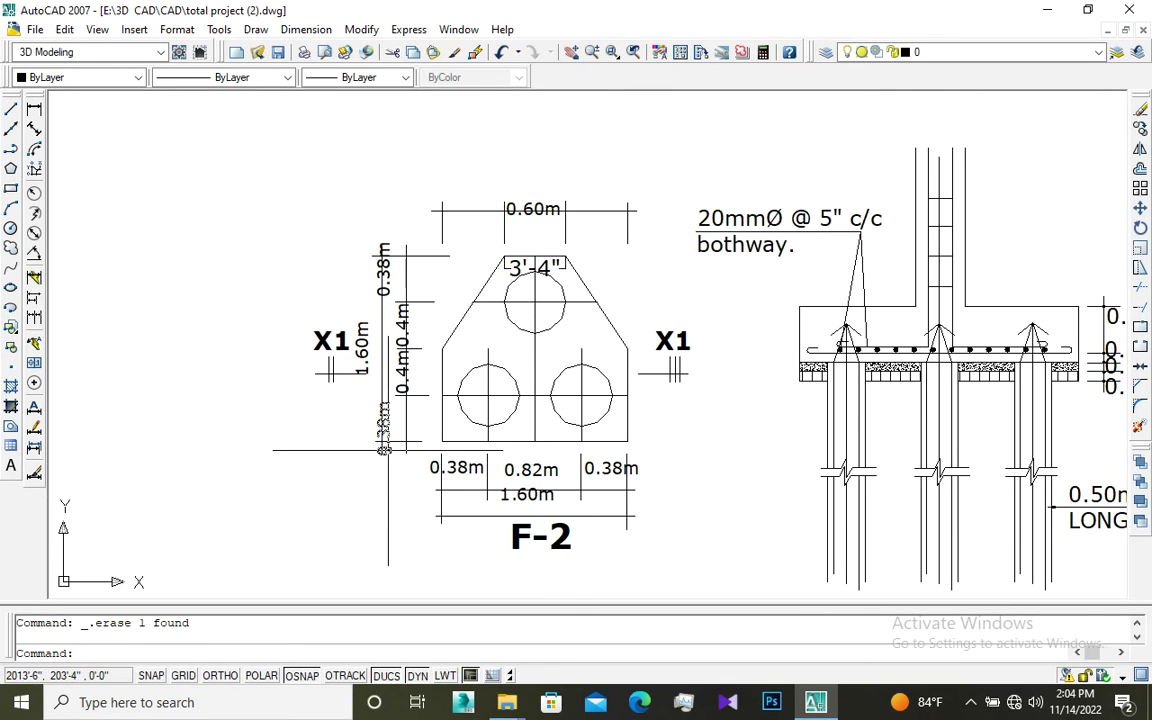
{"action": "scroll", "coordinate": [500, 410], "scroll_direction": "up", "scroll_amount": 2}
{"action": "scroll", "coordinate": [445, 496], "scroll_direction": "down", "scroll_amount": 3}
{"action": "scroll", "coordinate": [401, 376], "scroll_direction": "up", "scroll_amount": 2}
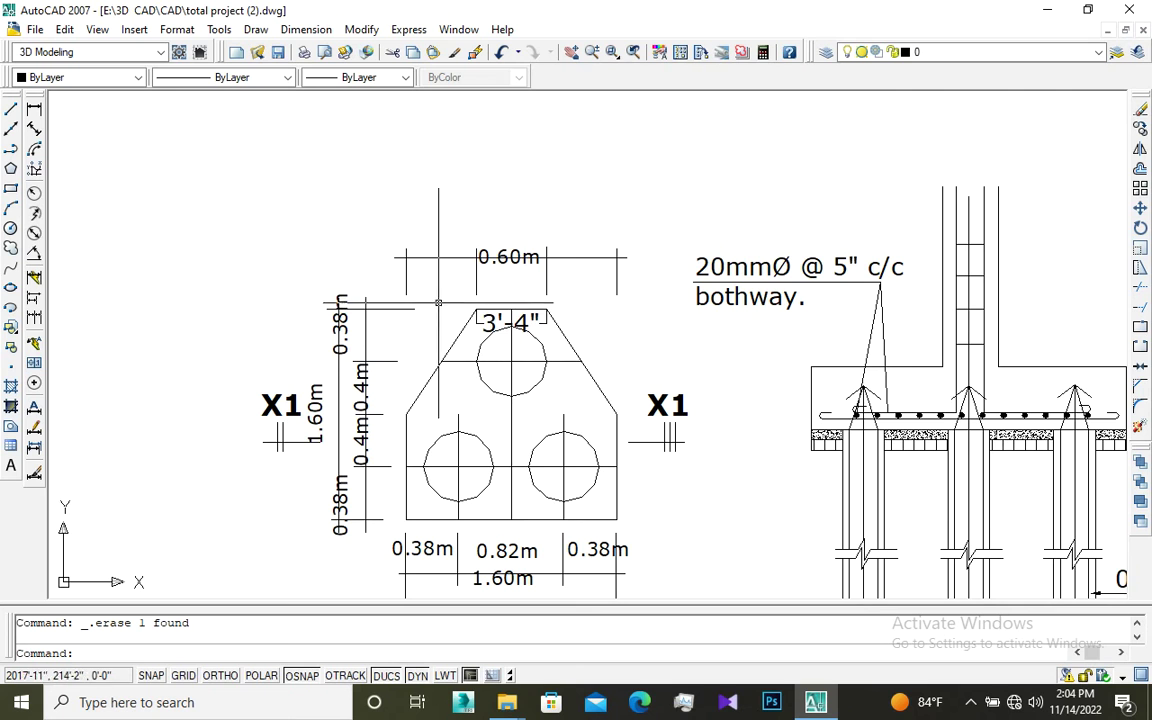
{"action": "scroll", "coordinate": [350, 230], "scroll_direction": "down", "scroll_amount": 1}
{"action": "scroll", "coordinate": [356, 246], "scroll_direction": "down", "scroll_amount": 2}
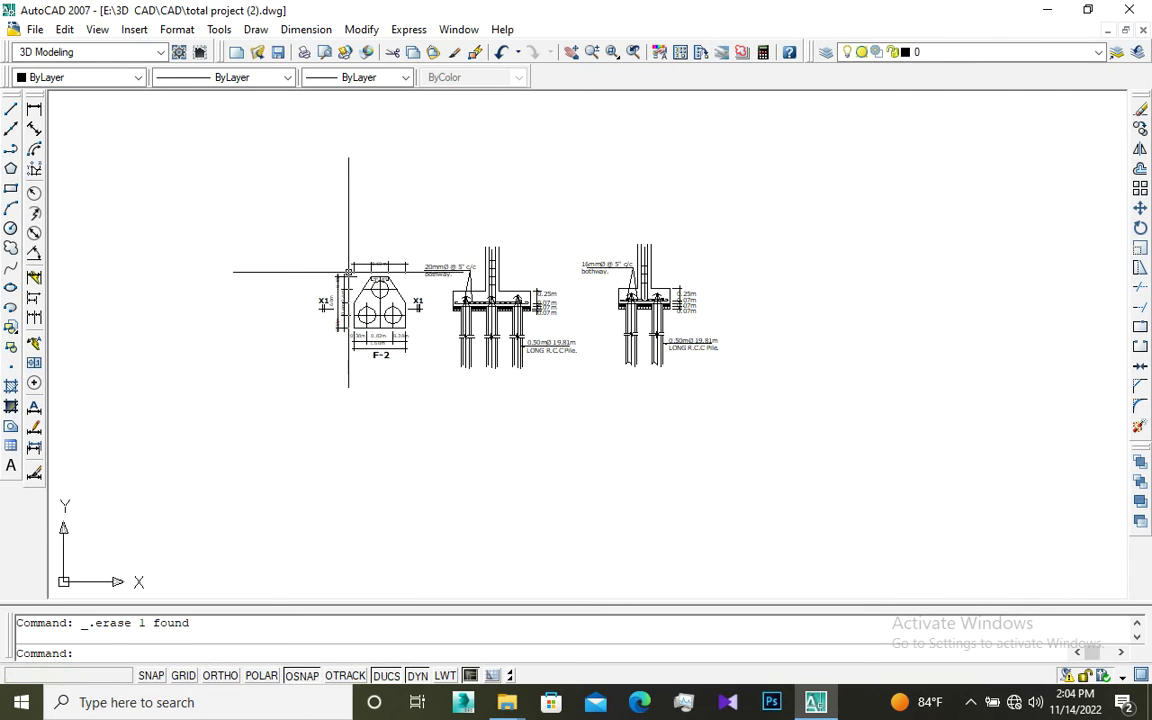
{"action": "scroll", "coordinate": [643, 215], "scroll_direction": "up", "scroll_amount": 2}
{"action": "scroll", "coordinate": [744, 305], "scroll_direction": "down", "scroll_amount": 1}
{"action": "scroll", "coordinate": [666, 269], "scroll_direction": "up", "scroll_amount": 1}
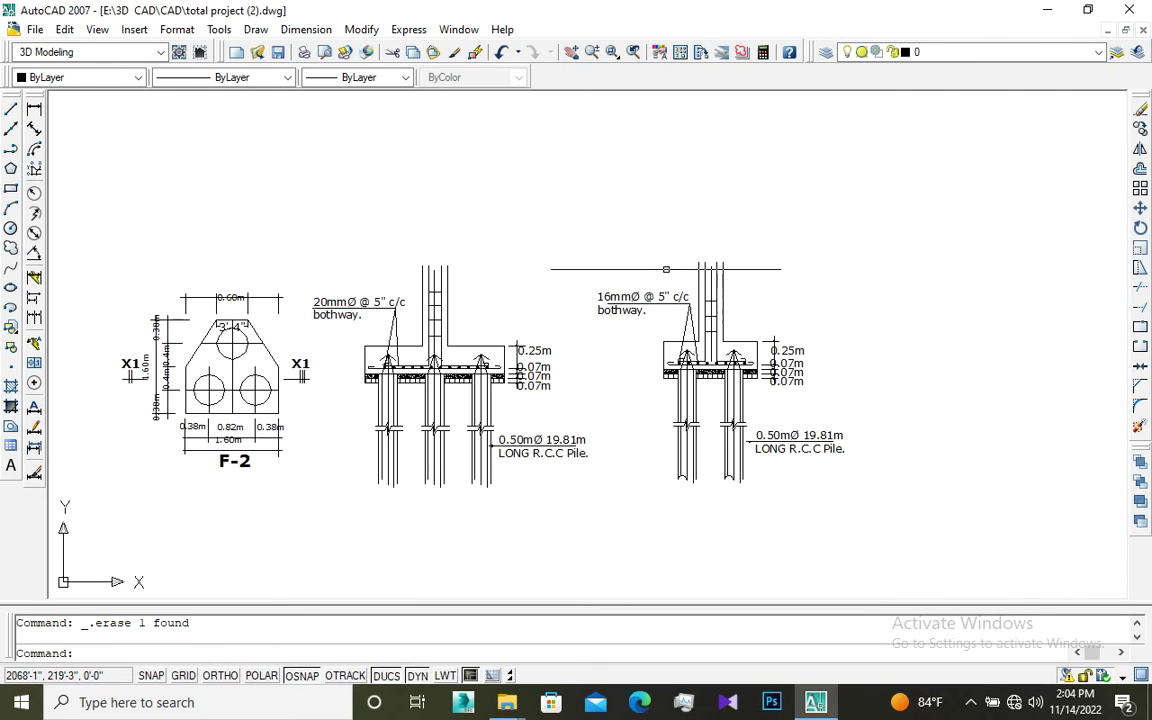
{"action": "scroll", "coordinate": [666, 280], "scroll_direction": "up", "scroll_amount": 3}
{"action": "scroll", "coordinate": [666, 280], "scroll_direction": "down", "scroll_amount": 2}
{"action": "scroll", "coordinate": [666, 280], "scroll_direction": "down", "scroll_amount": 1}
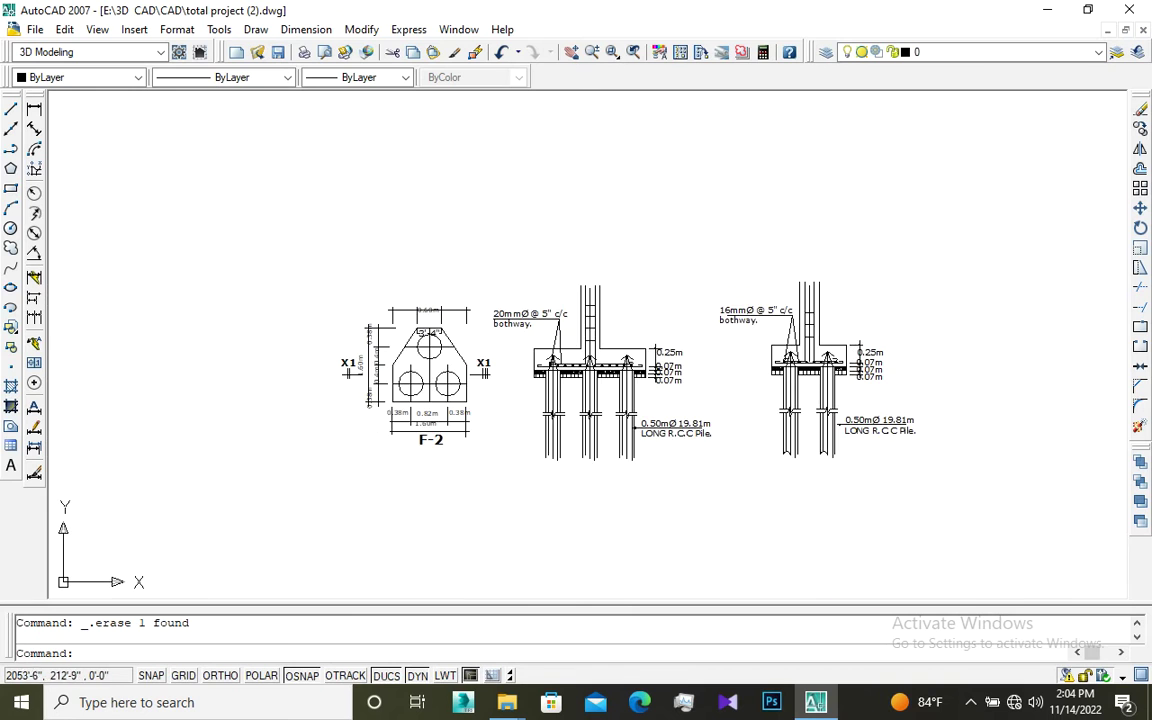
{"action": "scroll", "coordinate": [612, 280], "scroll_direction": "up", "scroll_amount": 2}
{"action": "scroll", "coordinate": [612, 308], "scroll_direction": "down", "scroll_amount": 3}
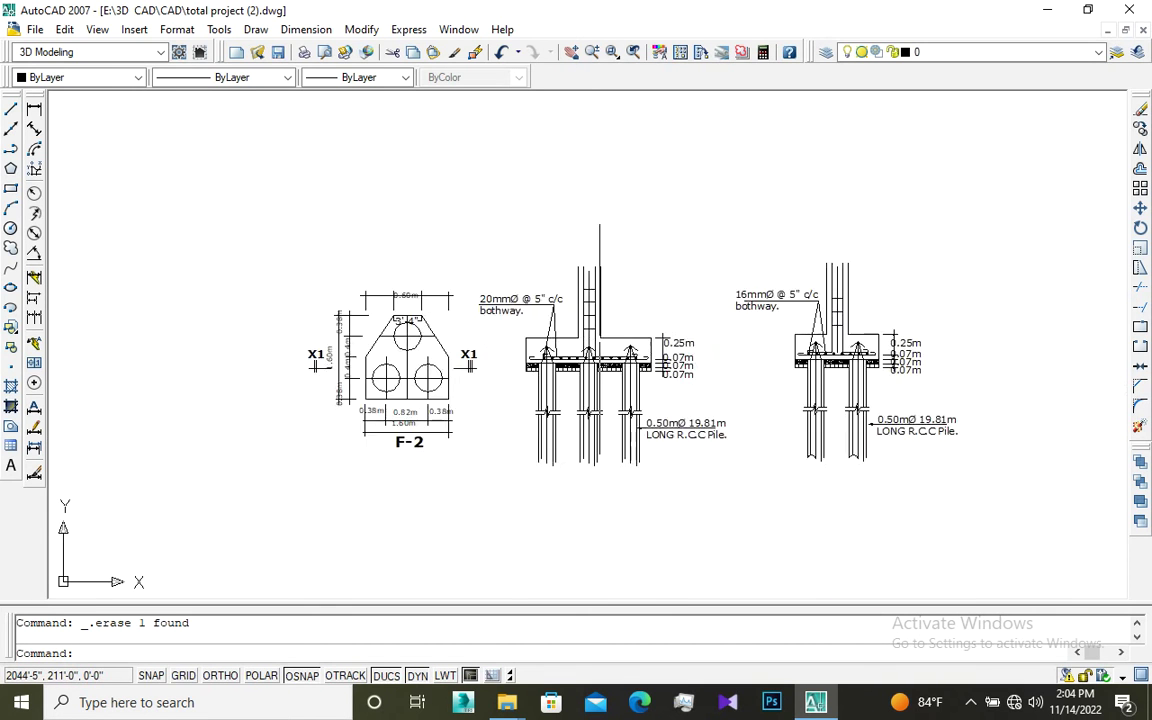
{"action": "scroll", "coordinate": [599, 339], "scroll_direction": "up", "scroll_amount": 3}
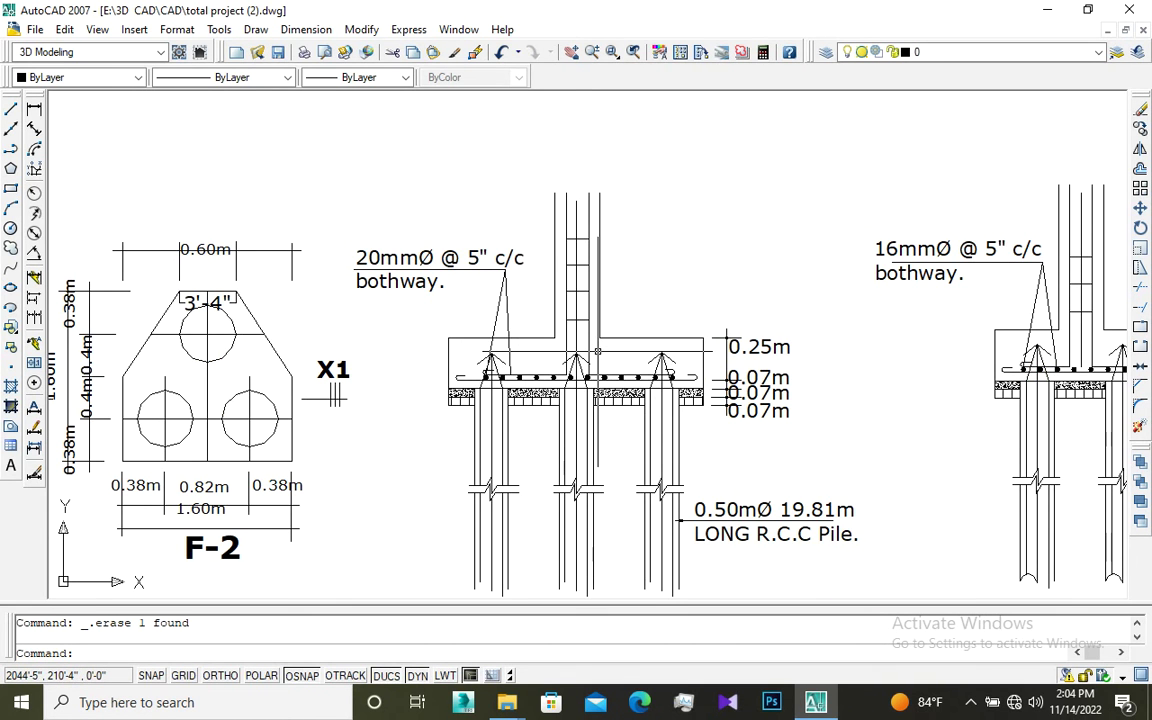
{"action": "scroll", "coordinate": [597, 350], "scroll_direction": "down", "scroll_amount": 3}
{"action": "scroll", "coordinate": [590, 345], "scroll_direction": "up", "scroll_amount": 3}
{"action": "scroll", "coordinate": [570, 345], "scroll_direction": "down", "scroll_amount": 3}
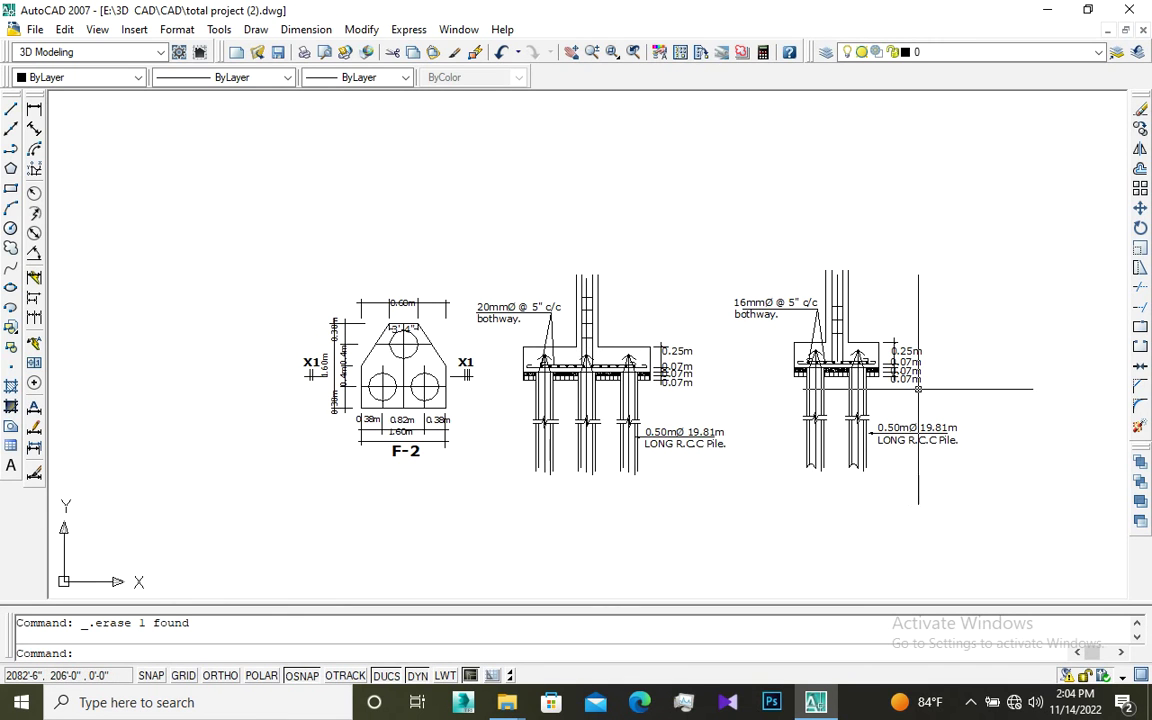
{"action": "scroll", "coordinate": [918, 388], "scroll_direction": "up", "scroll_amount": 2}
{"action": "scroll", "coordinate": [890, 385], "scroll_direction": "down", "scroll_amount": 2}
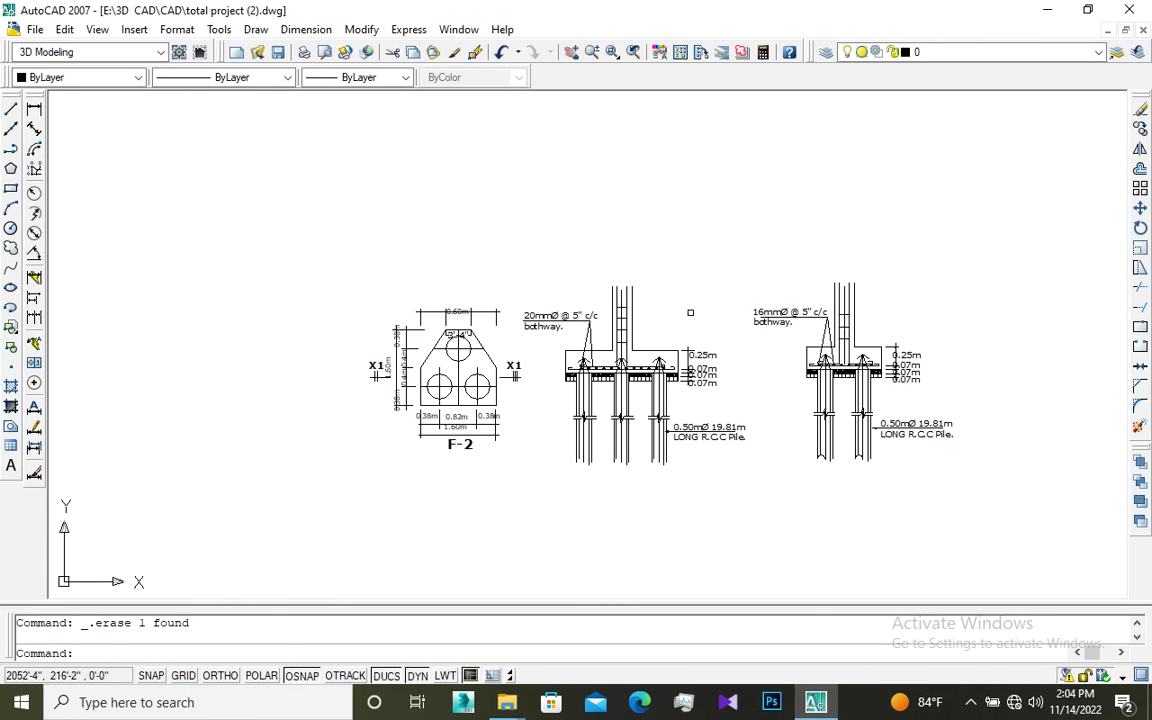
{"action": "scroll", "coordinate": [666, 294], "scroll_direction": "up", "scroll_amount": 2}
{"action": "scroll", "coordinate": [666, 294], "scroll_direction": "down", "scroll_amount": 2}
{"action": "scroll", "coordinate": [656, 303], "scroll_direction": "up", "scroll_amount": 1}
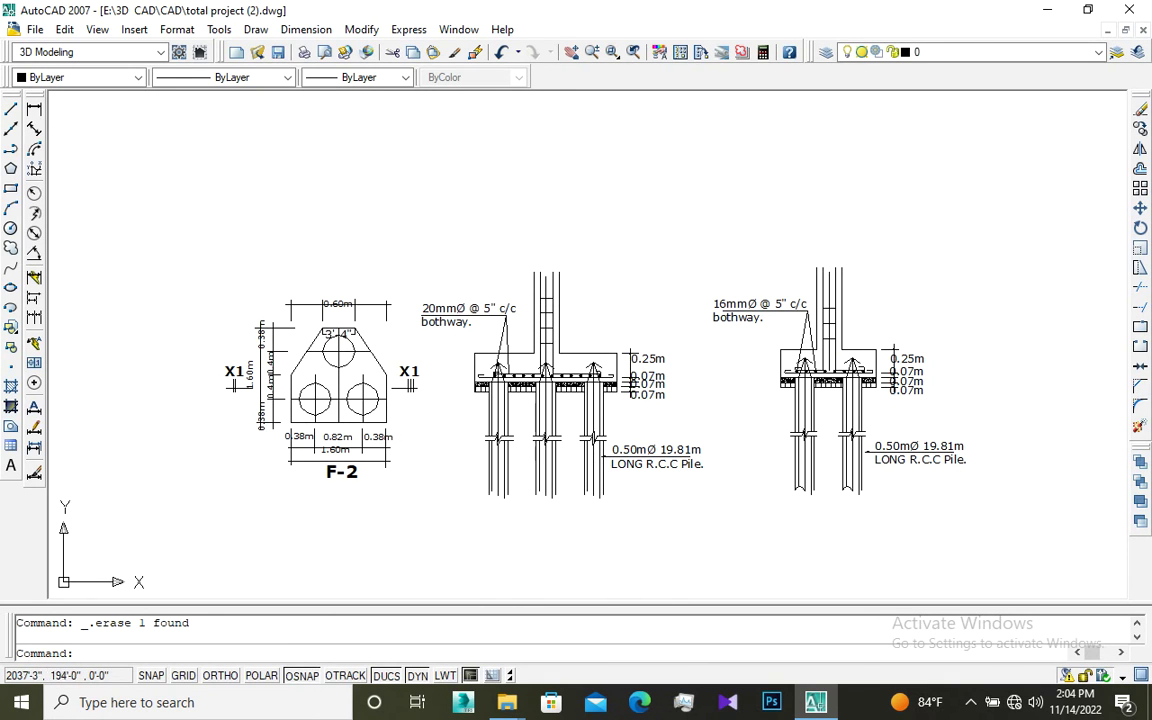
{"action": "scroll", "coordinate": [494, 518], "scroll_direction": "up", "scroll_amount": 2}
{"action": "scroll", "coordinate": [441, 457], "scroll_direction": "down", "scroll_amount": 3}
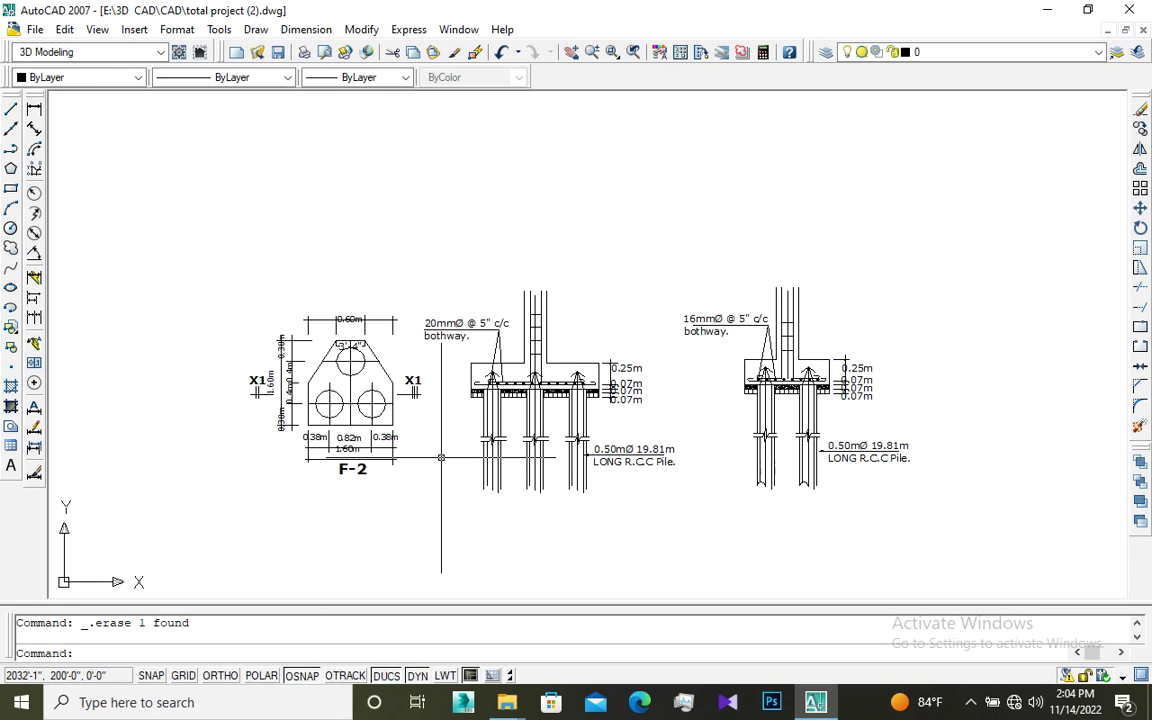
{"action": "scroll", "coordinate": [560, 320], "scroll_direction": "up", "scroll_amount": 1}
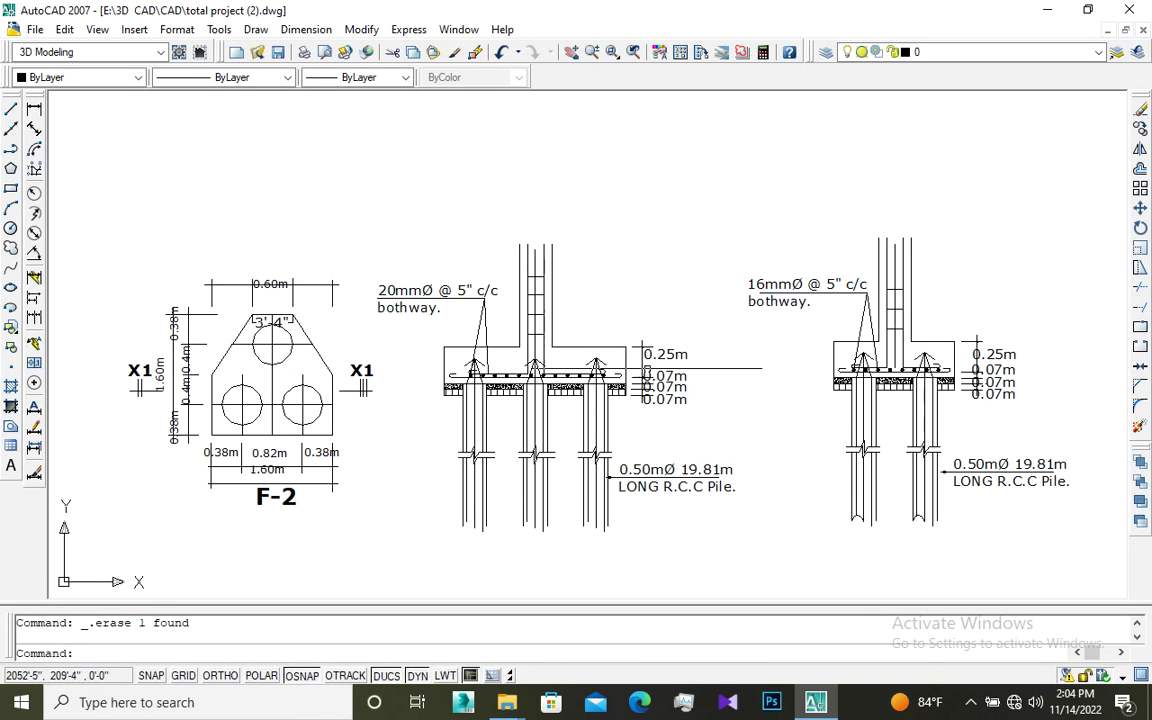
{"action": "scroll", "coordinate": [589, 271], "scroll_direction": "up", "scroll_amount": 2}
{"action": "scroll", "coordinate": [589, 271], "scroll_direction": "down", "scroll_amount": 2}
{"action": "scroll", "coordinate": [540, 350], "scroll_direction": "up", "scroll_amount": 2}
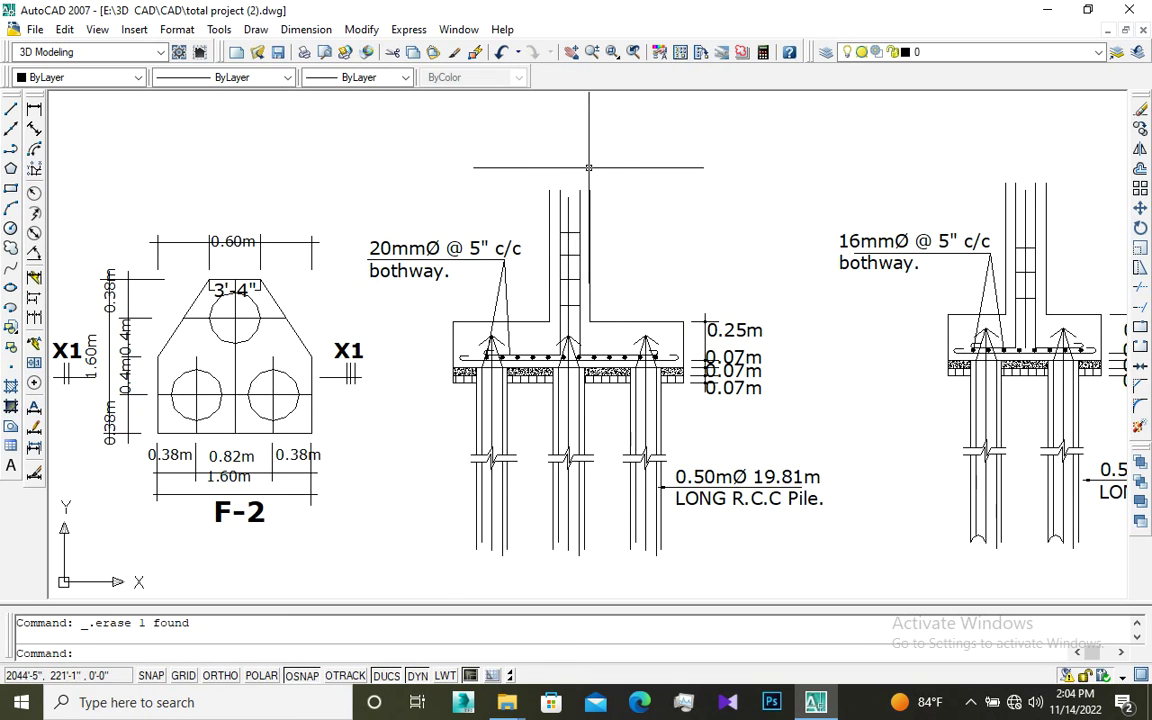
{"action": "scroll", "coordinate": [626, 260], "scroll_direction": "down", "scroll_amount": 3}
{"action": "scroll", "coordinate": [812, 350], "scroll_direction": "up", "scroll_amount": 3}
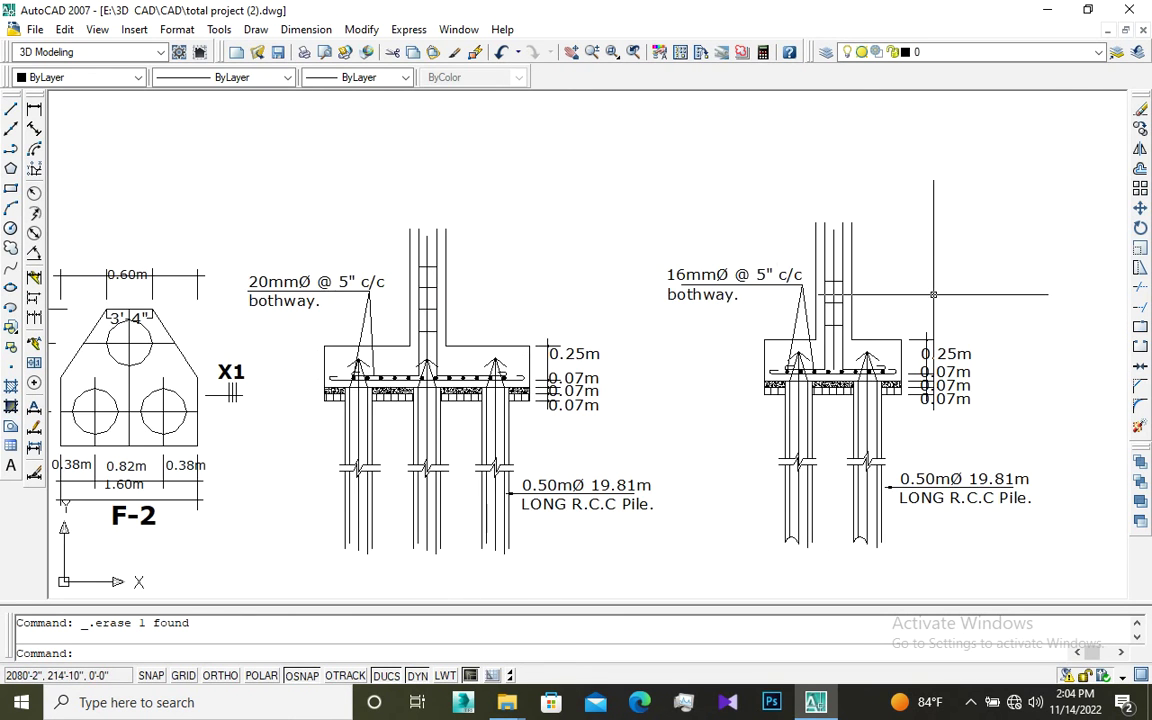
{"action": "scroll", "coordinate": [945, 287], "scroll_direction": "down", "scroll_amount": 3}
{"action": "scroll", "coordinate": [756, 358], "scroll_direction": "up", "scroll_amount": 2}
{"action": "scroll", "coordinate": [560, 330], "scroll_direction": "down", "scroll_amount": 2}
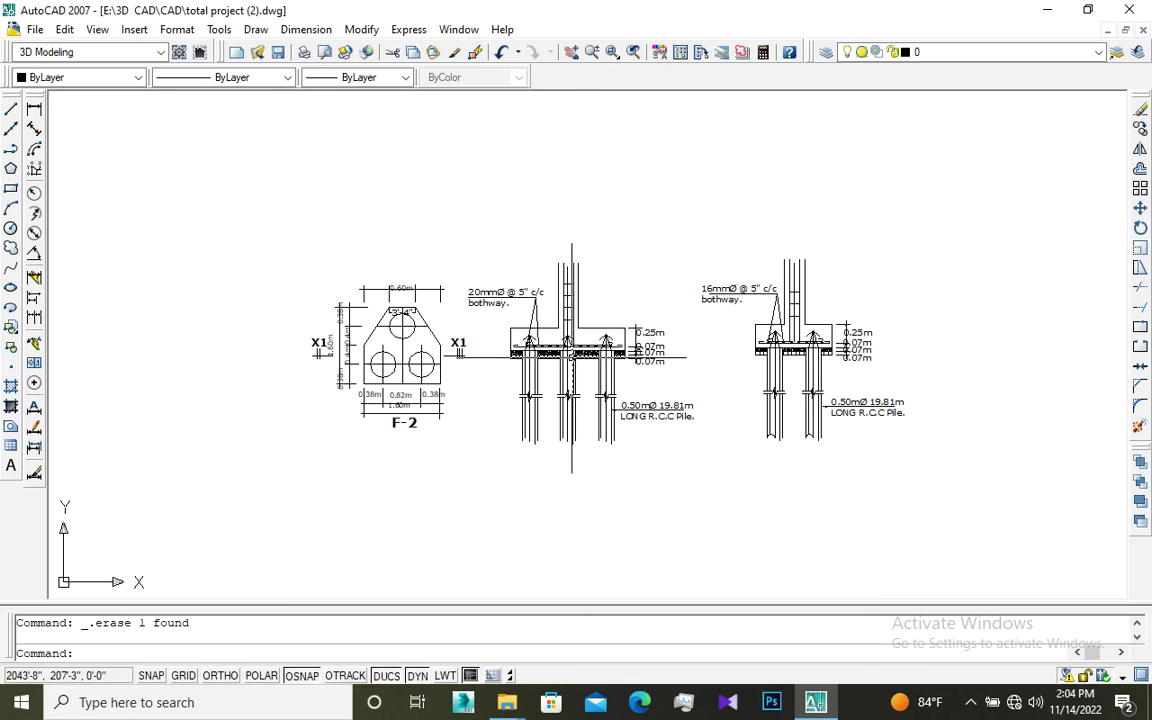
{"action": "scroll", "coordinate": [680, 310], "scroll_direction": "up", "scroll_amount": 2}
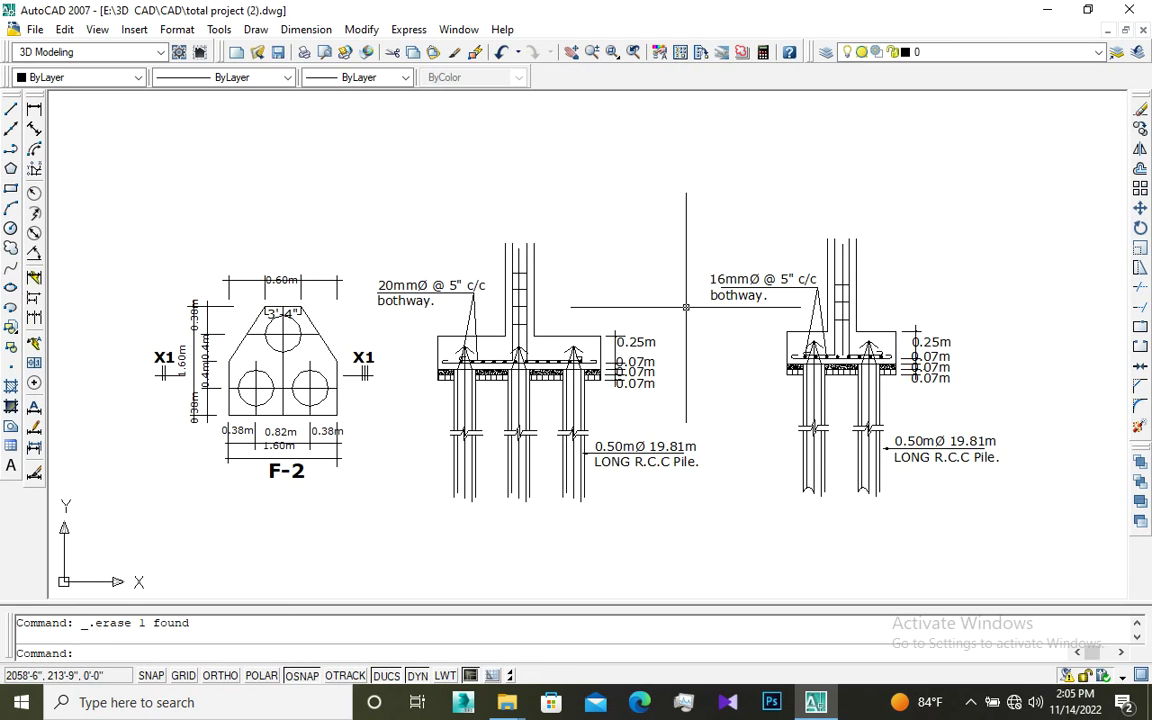
{"action": "scroll", "coordinate": [686, 307], "scroll_direction": "up", "scroll_amount": 1}
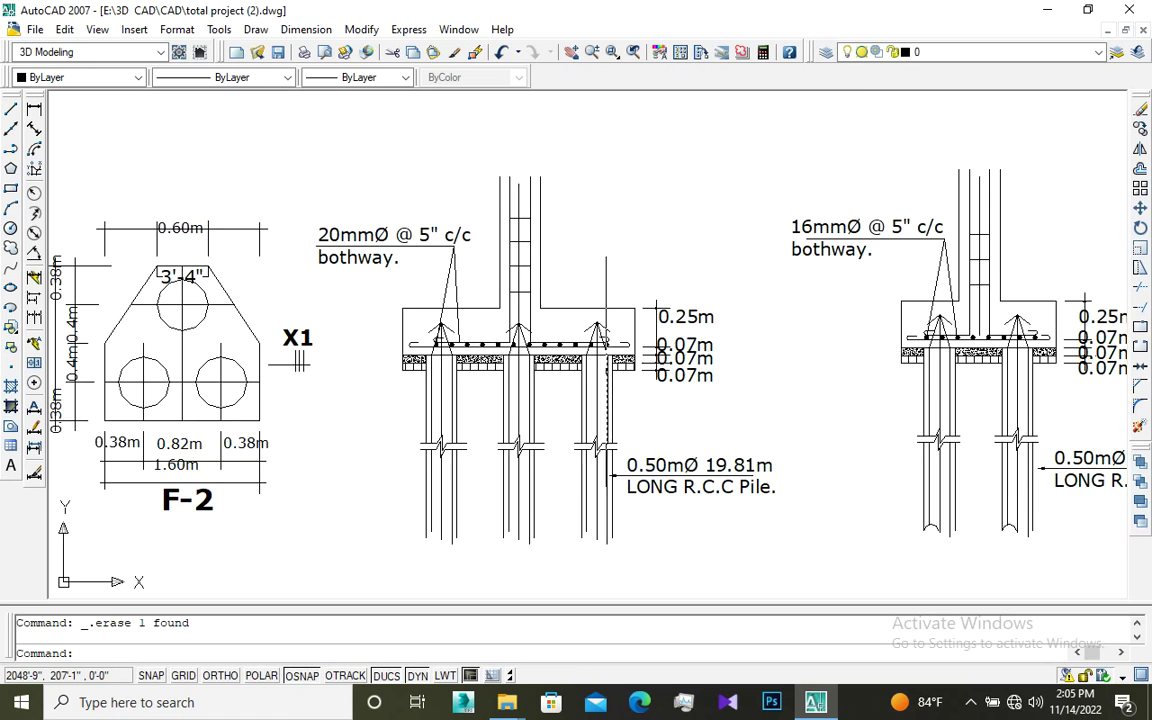
{"action": "scroll", "coordinate": [606, 370], "scroll_direction": "down", "scroll_amount": 1}
{"action": "scroll", "coordinate": [590, 355], "scroll_direction": "up", "scroll_amount": 1}
{"action": "scroll", "coordinate": [580, 350], "scroll_direction": "down", "scroll_amount": 1}
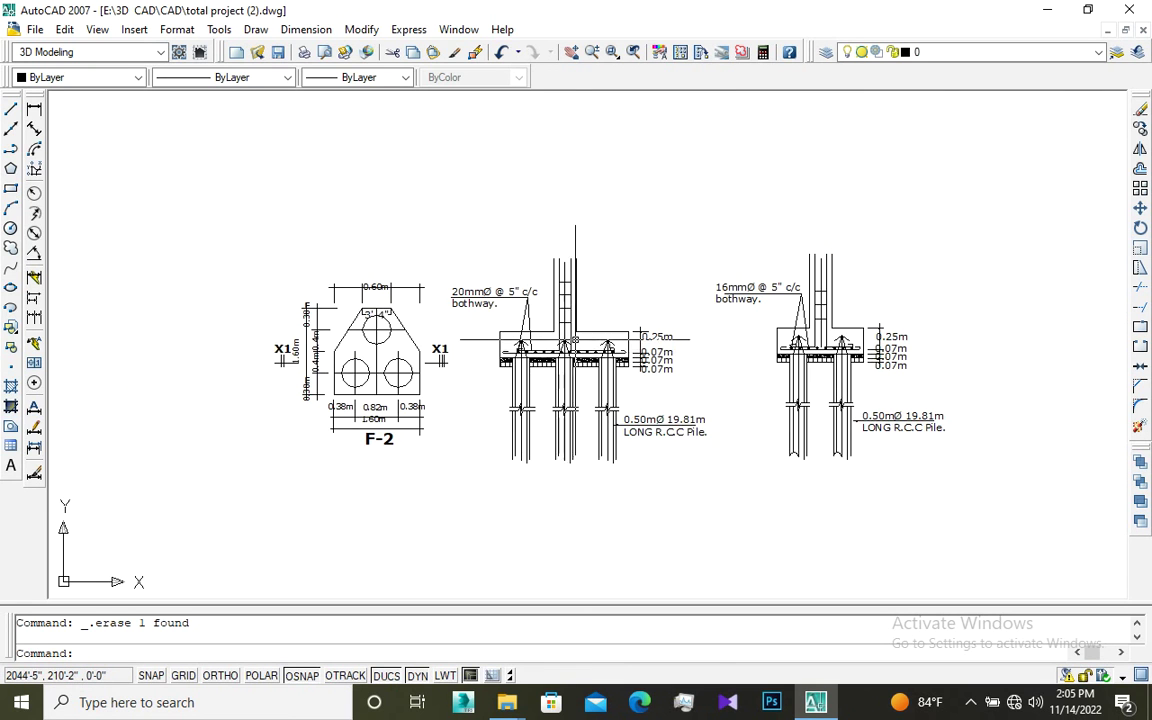
{"action": "scroll", "coordinate": [574, 340], "scroll_direction": "up", "scroll_amount": 1}
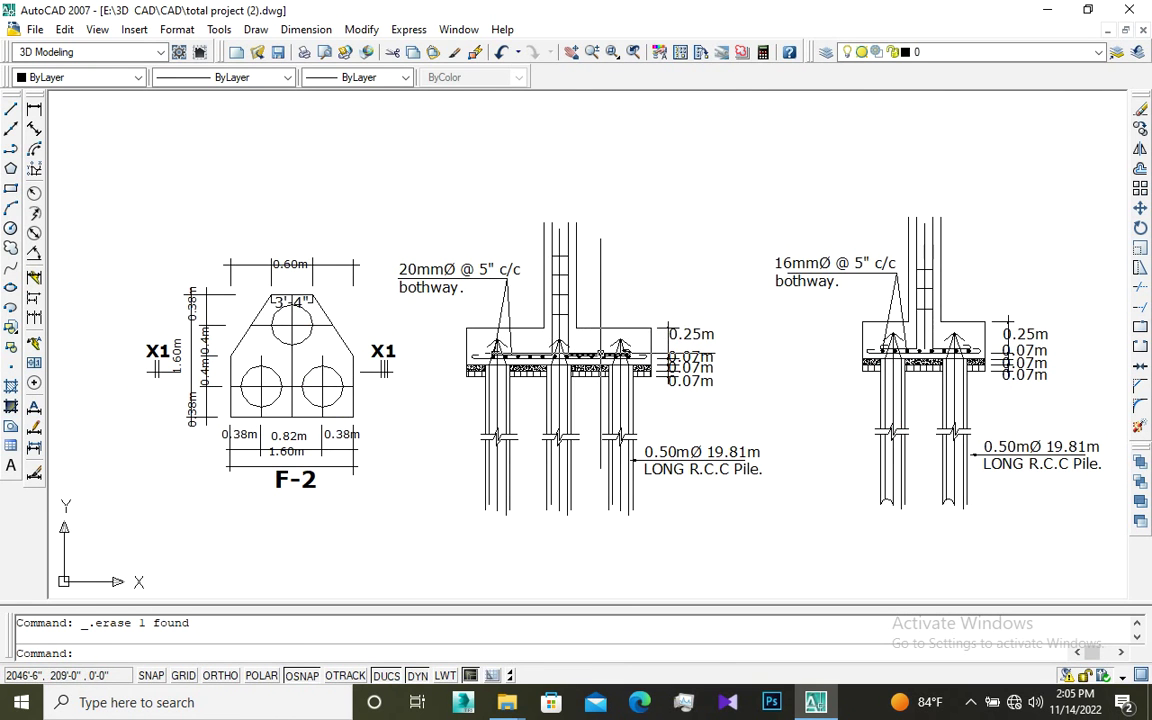
{"action": "scroll", "coordinate": [600, 336], "scroll_direction": "down", "scroll_amount": 1}
{"action": "scroll", "coordinate": [607, 335], "scroll_direction": "up", "scroll_amount": 1}
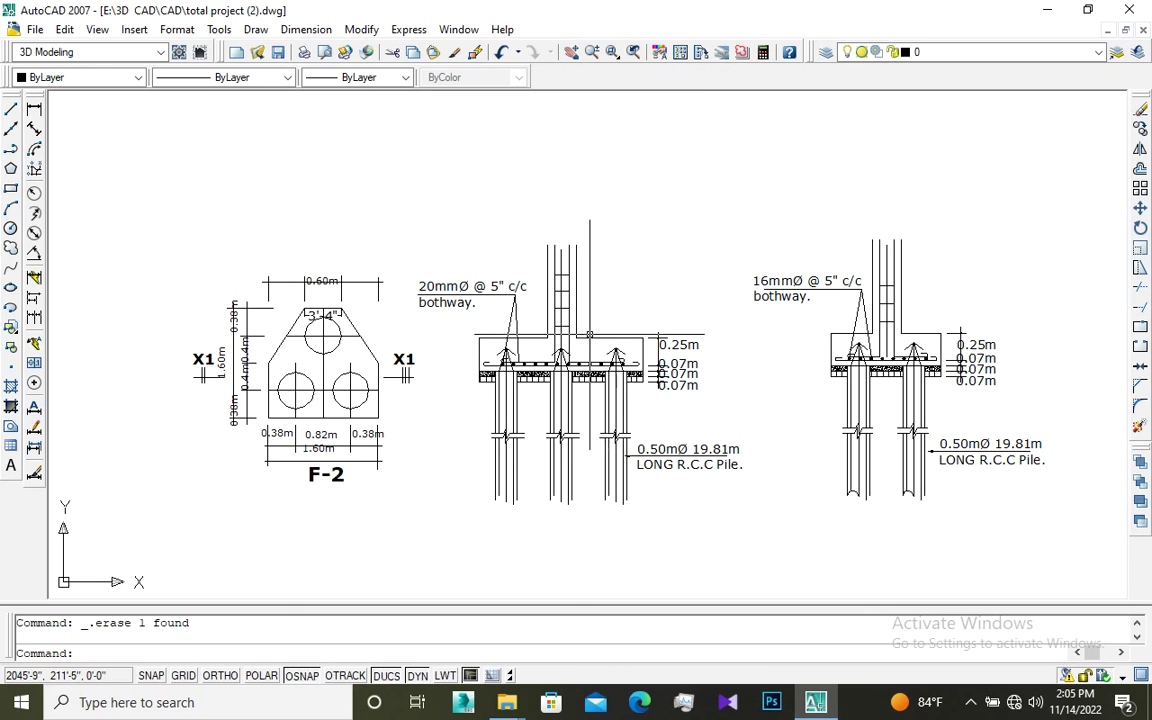
{"action": "scroll", "coordinate": [606, 336], "scroll_direction": "up", "scroll_amount": 1}
{"action": "scroll", "coordinate": [601, 308], "scroll_direction": "down", "scroll_amount": 1}
{"action": "scroll", "coordinate": [601, 308], "scroll_direction": "up", "scroll_amount": 1}
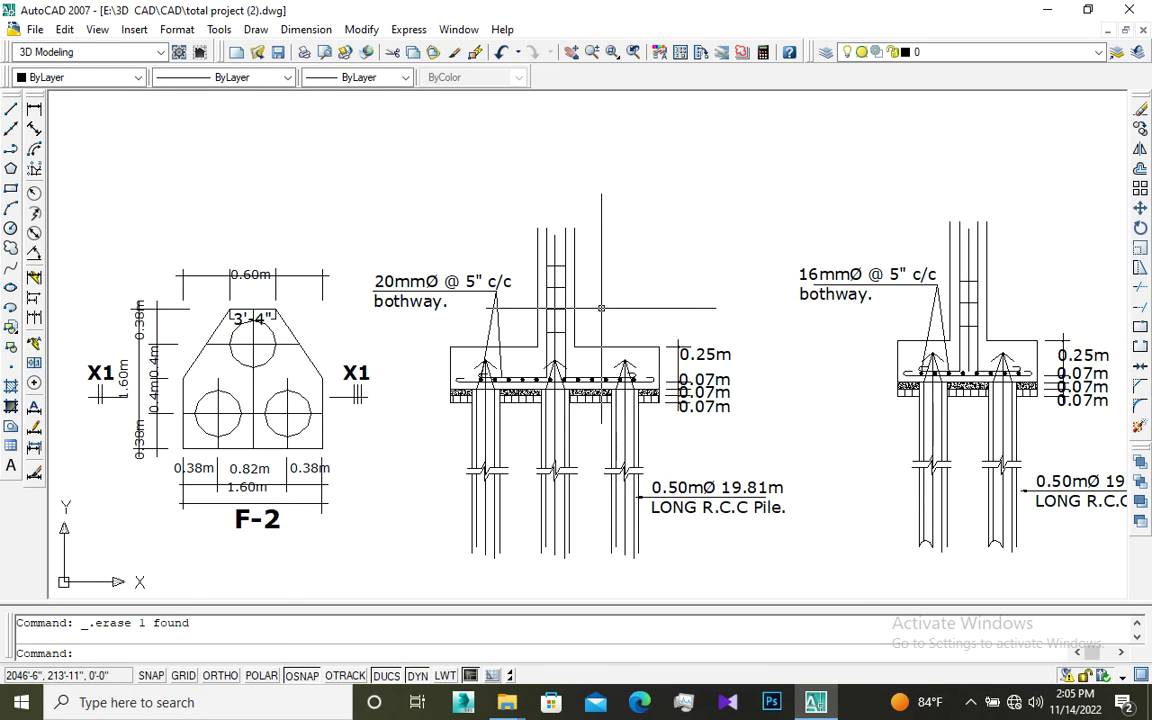
{"action": "scroll", "coordinate": [605, 308], "scroll_direction": "down", "scroll_amount": 1}
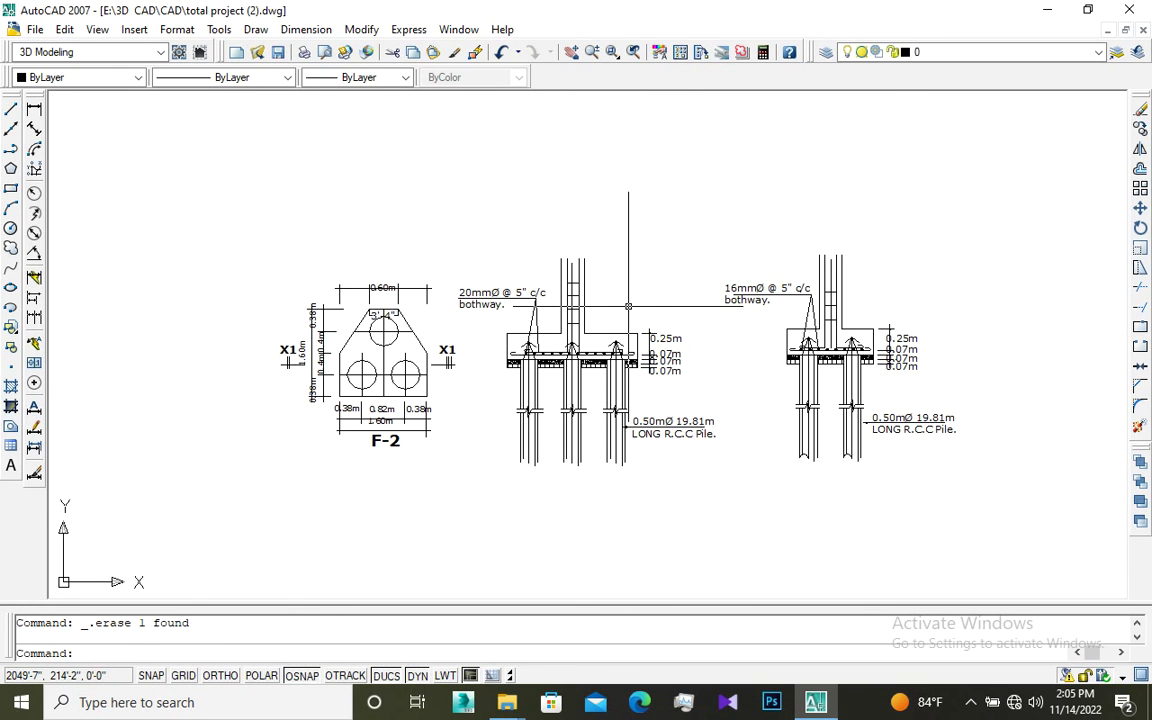
{"action": "left_click", "coordinate": [971, 704]}
{"action": "right_click", "coordinate": [955, 632]}
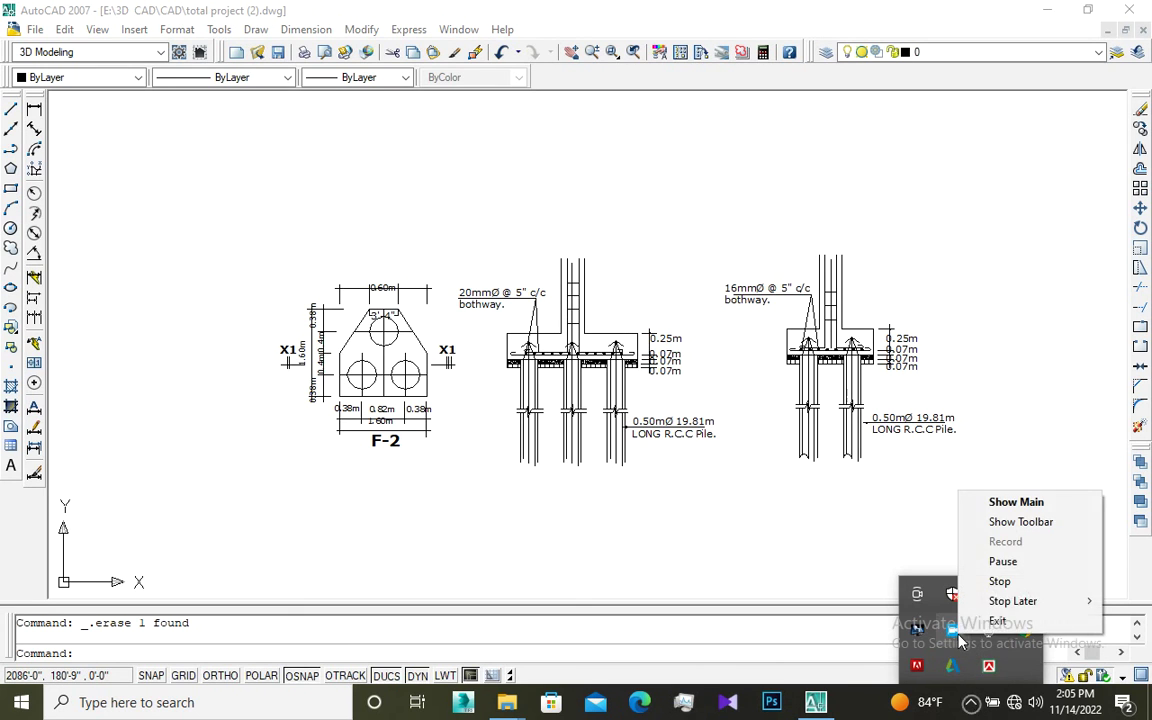